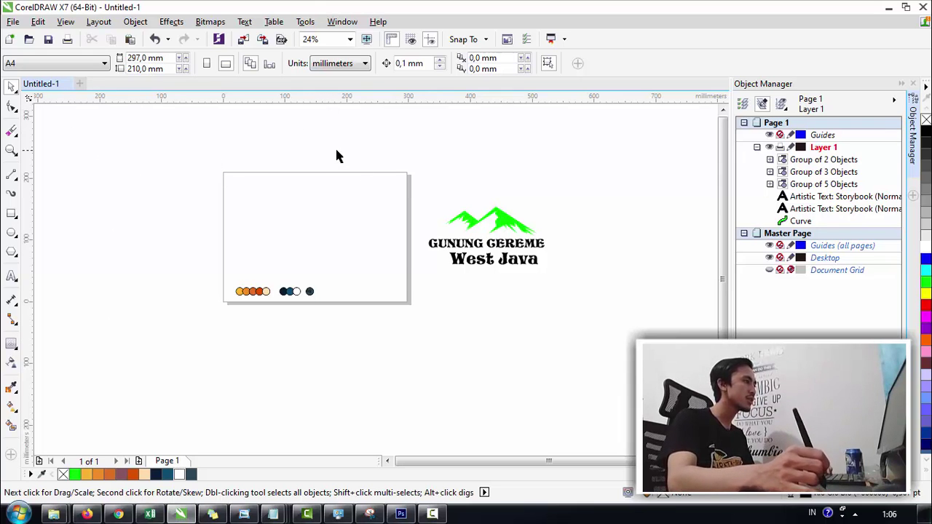
pyautogui.moveTo(336, 156); pyautogui.dragTo(557, 317)
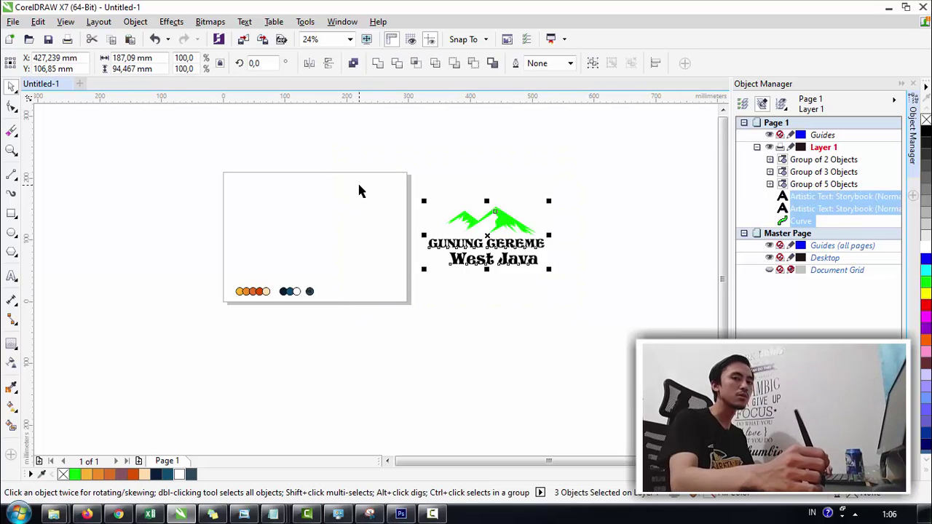
pyautogui.moveTo(447, 243); pyautogui.dragTo(451, 252)
pyautogui.hotkey('ctrl', 'z')
pyautogui.click(475, 203)
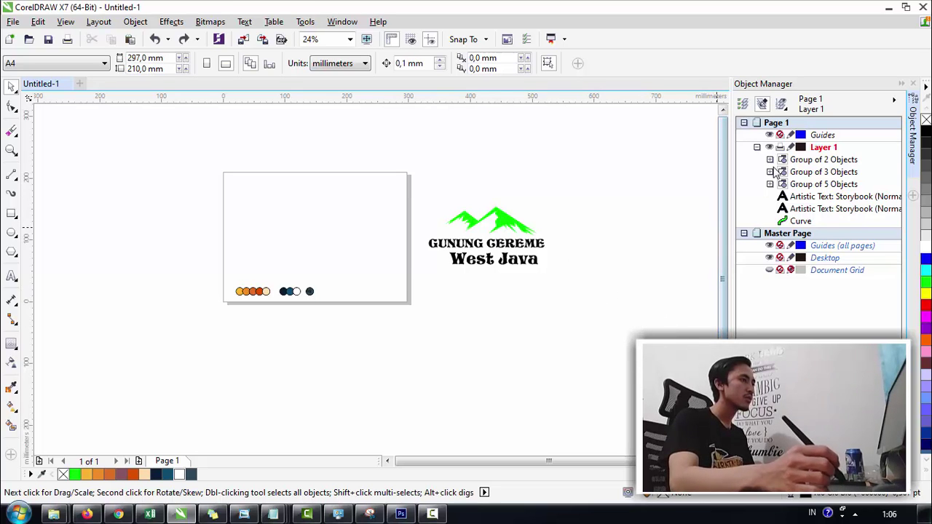
# Look up the Object Manager entry in the list of available dockers and leave the list without changing anything
pyautogui.moveTo(733, 177); pyautogui.dragTo(735, 177)
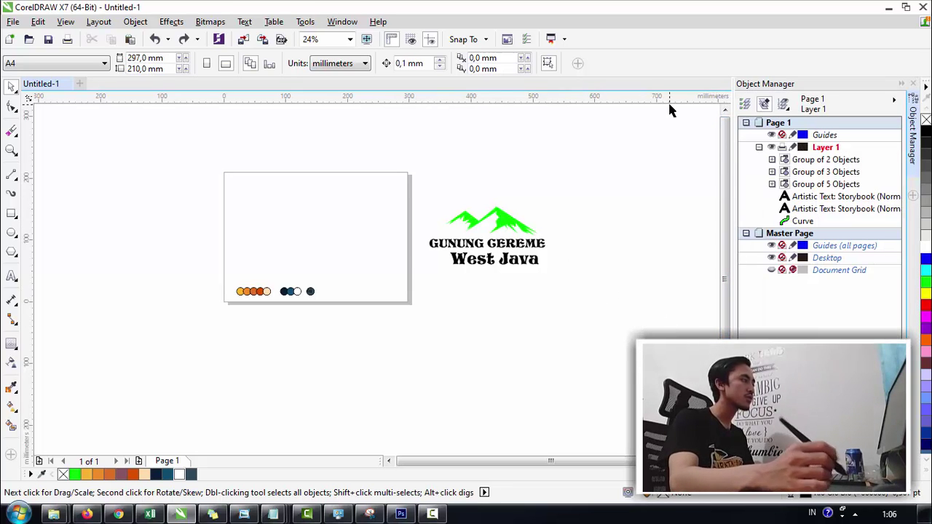
pyautogui.click(342, 21)
pyautogui.moveTo(390, 205)
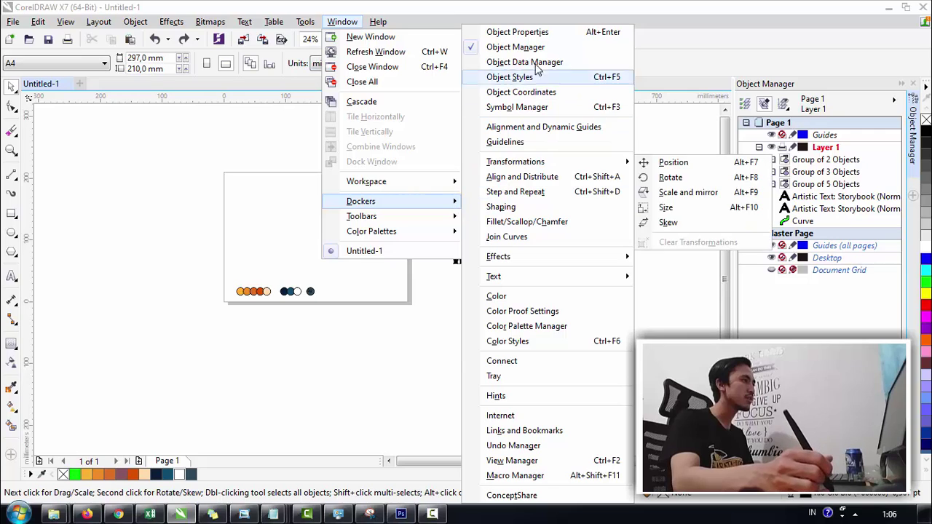
pyautogui.click(325, 368)
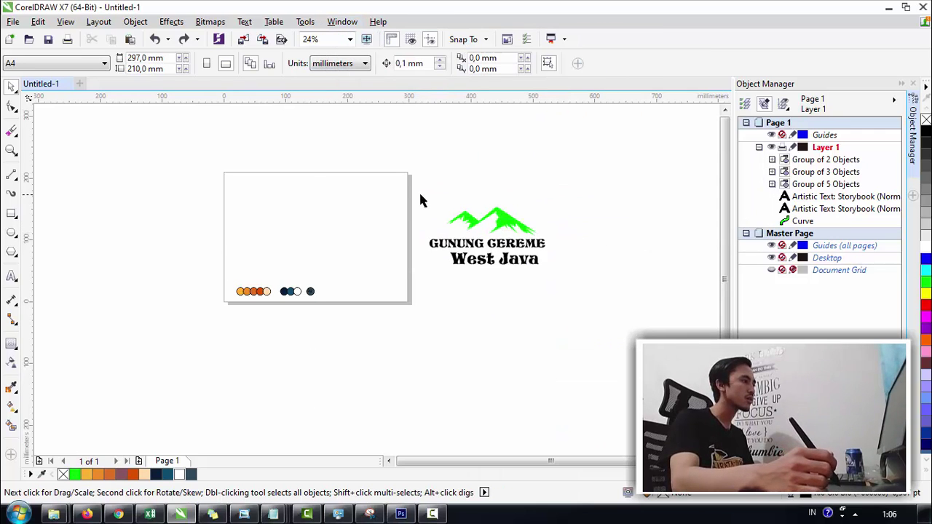
# Center the green mountain curve and the texts "GUNUNG GEREME" and "West Java" horizontally on one another
pyautogui.moveTo(422, 198); pyautogui.dragTo(577, 309)
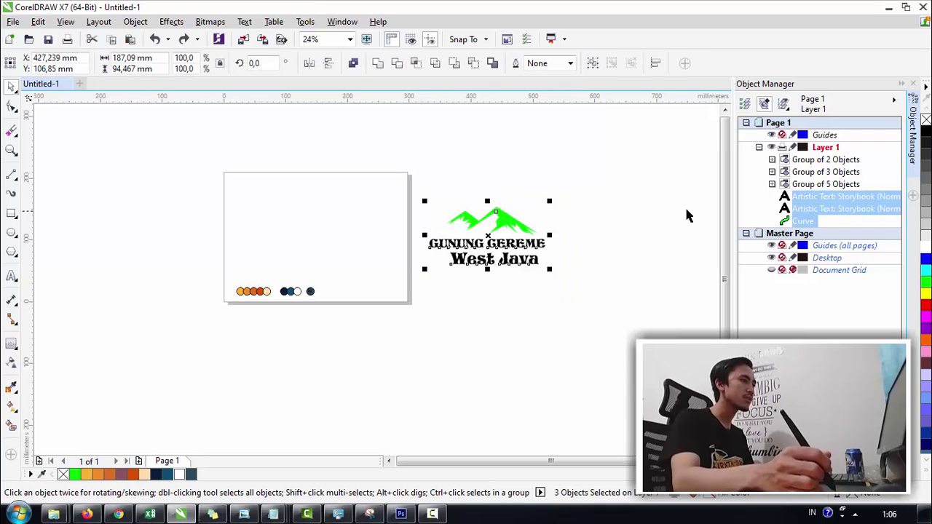
pyautogui.click(724, 109)
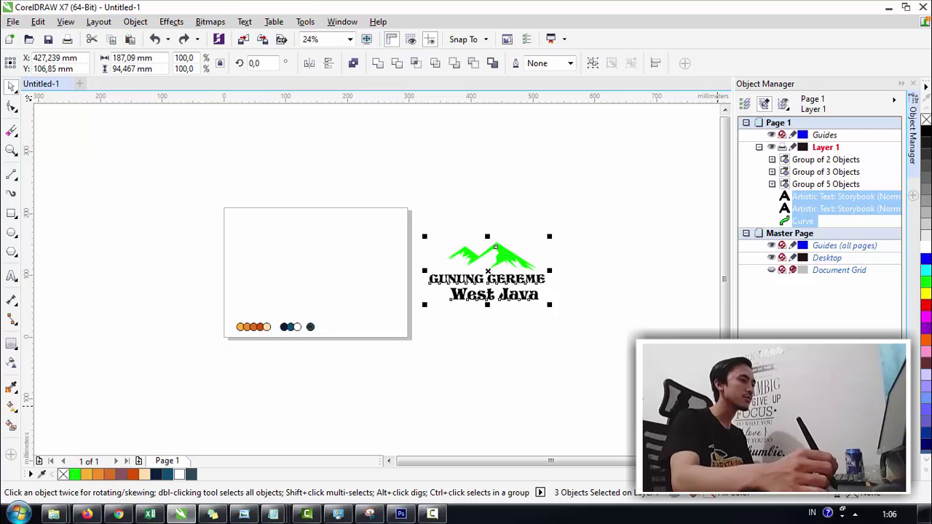
pyautogui.scroll(-1, 724, 109)
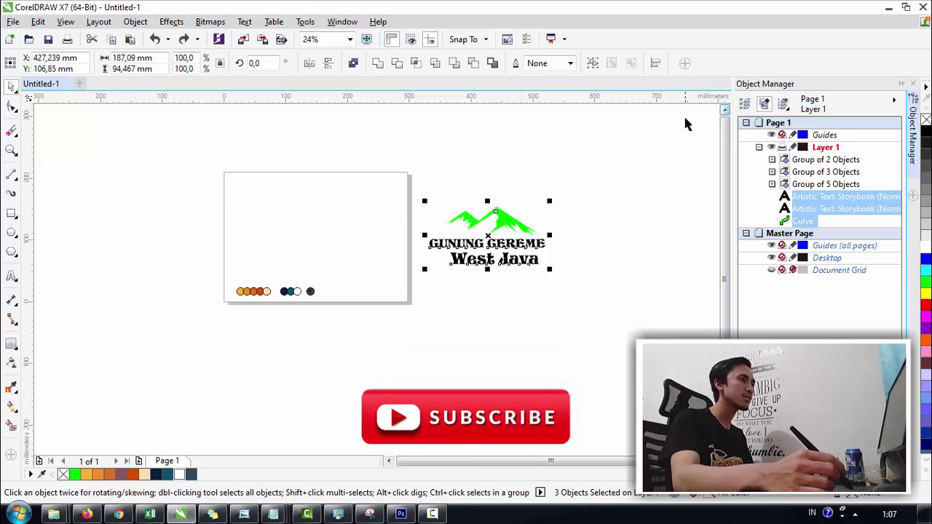
pyautogui.moveTo(508, 211); pyautogui.dragTo(518, 220)
pyautogui.hotkey('ctrl', 'z')
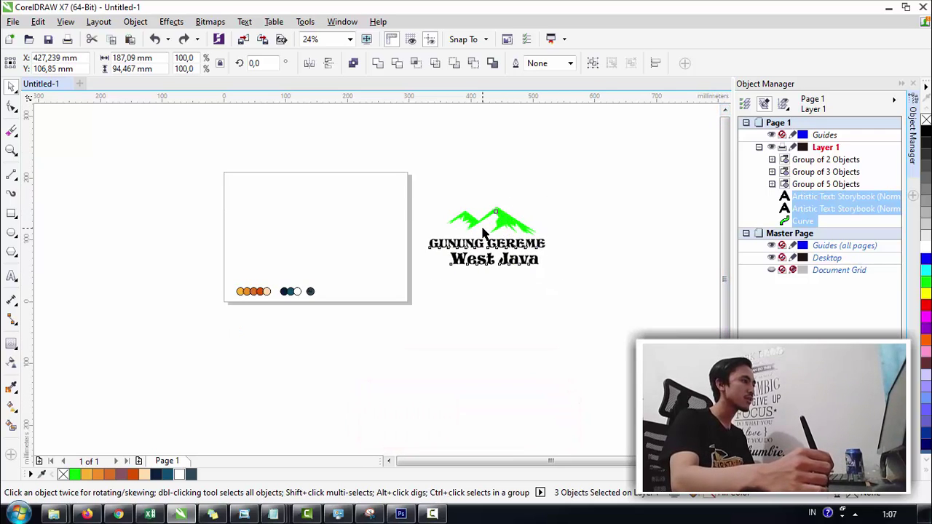
pyautogui.hotkey('ctrl', 'shift', 'z')
pyautogui.click(437, 173)
pyautogui.click(490, 211)
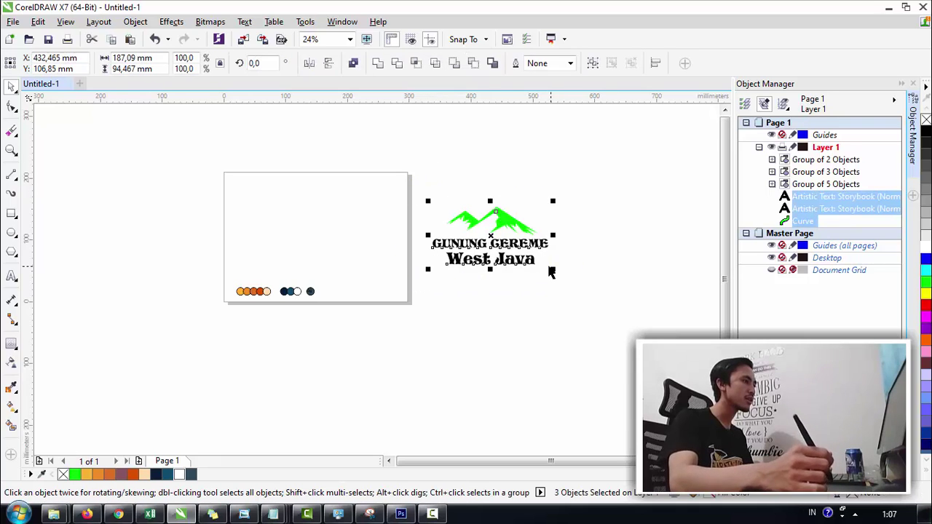
pyautogui.click(511, 286)
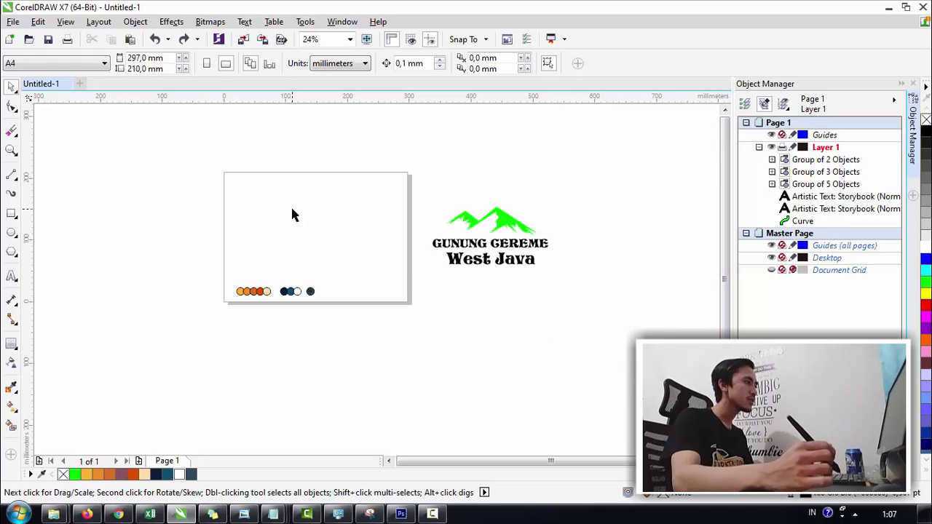
pyautogui.moveTo(426, 201); pyautogui.dragTo(559, 296)
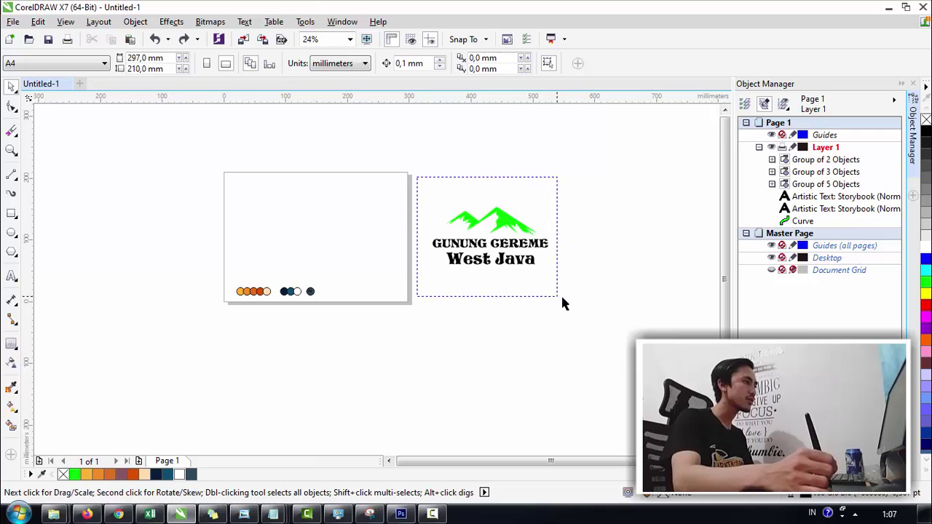
pyautogui.click(368, 414)
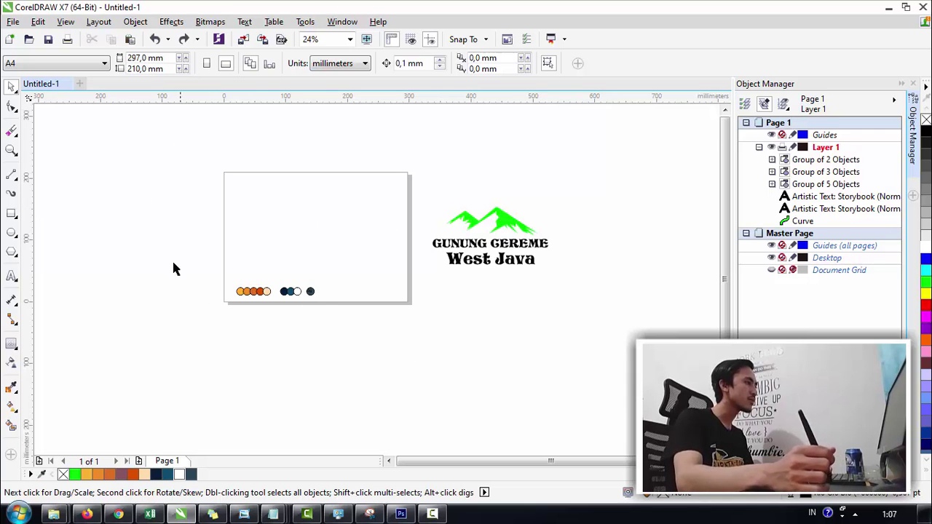
# Review the new-document settings for size, color mode, resolution and color profiles, and close them without creating a document
pyautogui.click(13, 22)
pyautogui.click(11, 23)
pyautogui.click(12, 22)
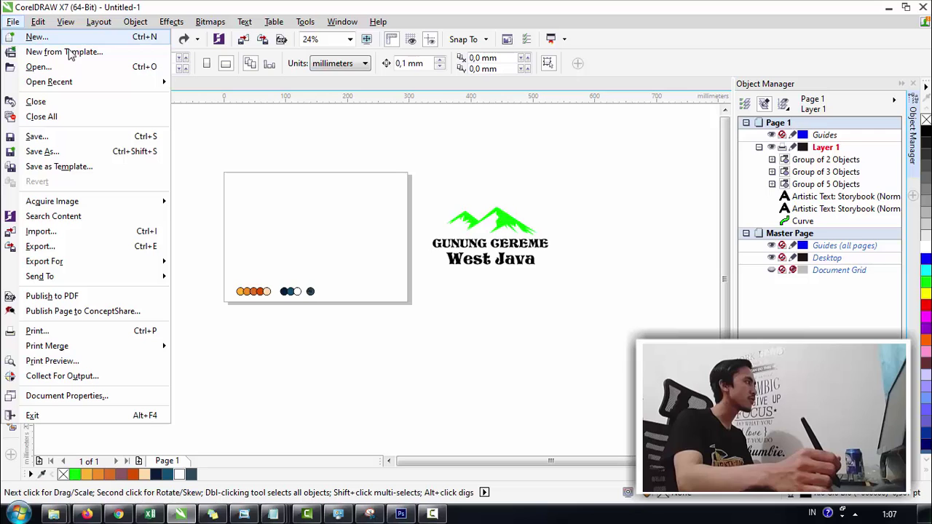
pyautogui.click(33, 36)
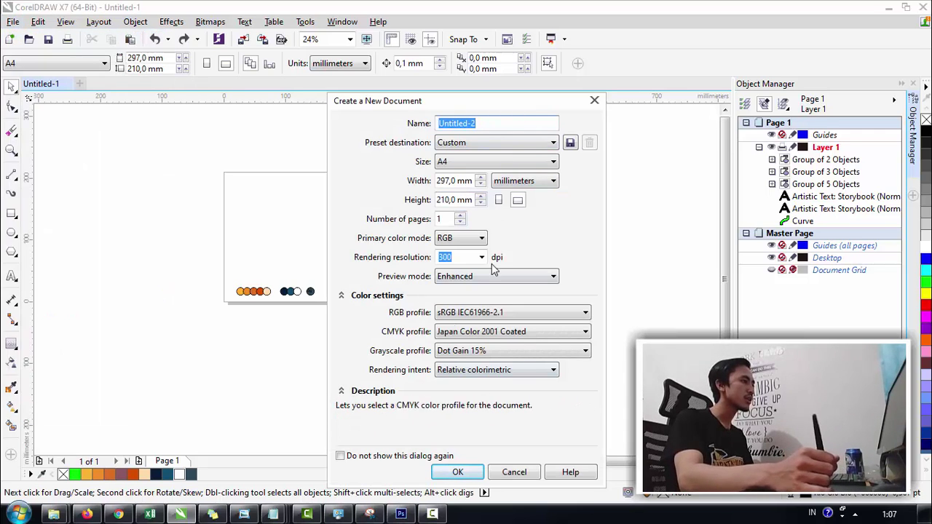
pyautogui.click(594, 102)
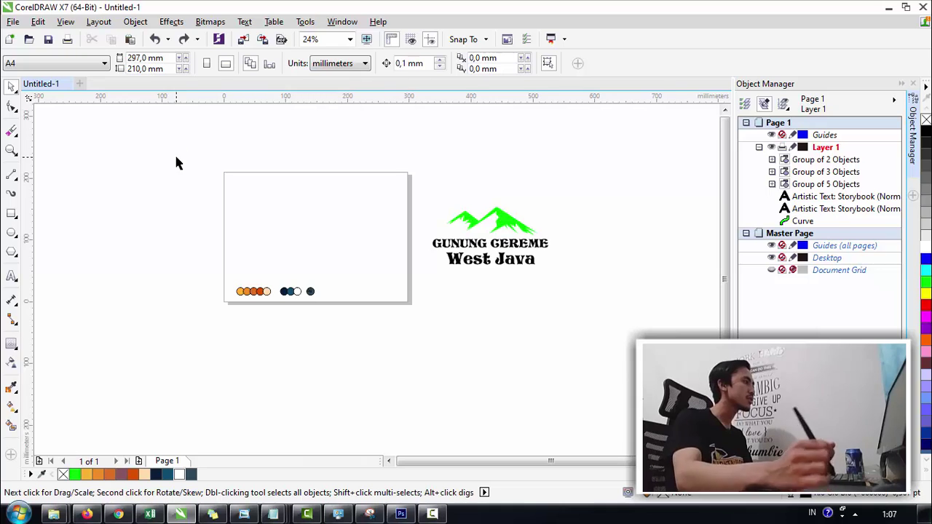
pyautogui.moveTo(213, 168); pyautogui.dragTo(415, 323)
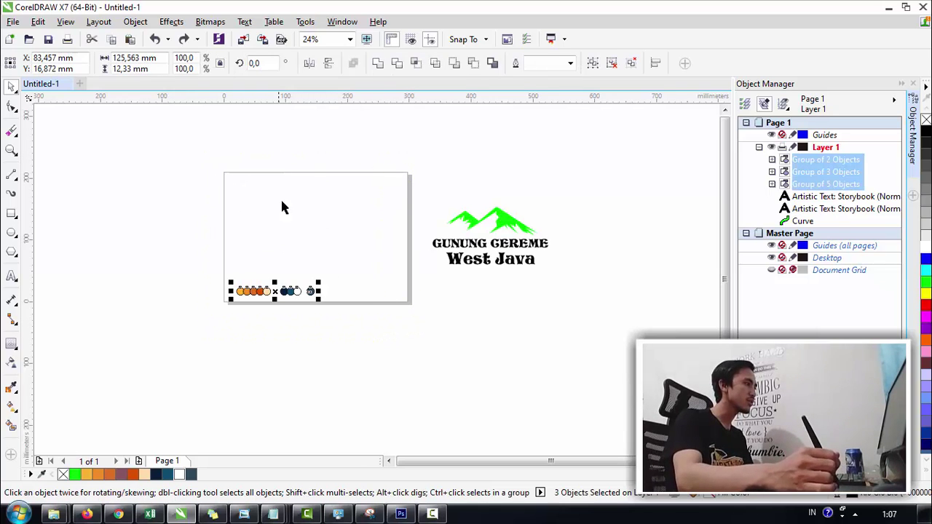
pyautogui.click(232, 231)
pyautogui.moveTo(355, 332); pyautogui.dragTo(355, 329)
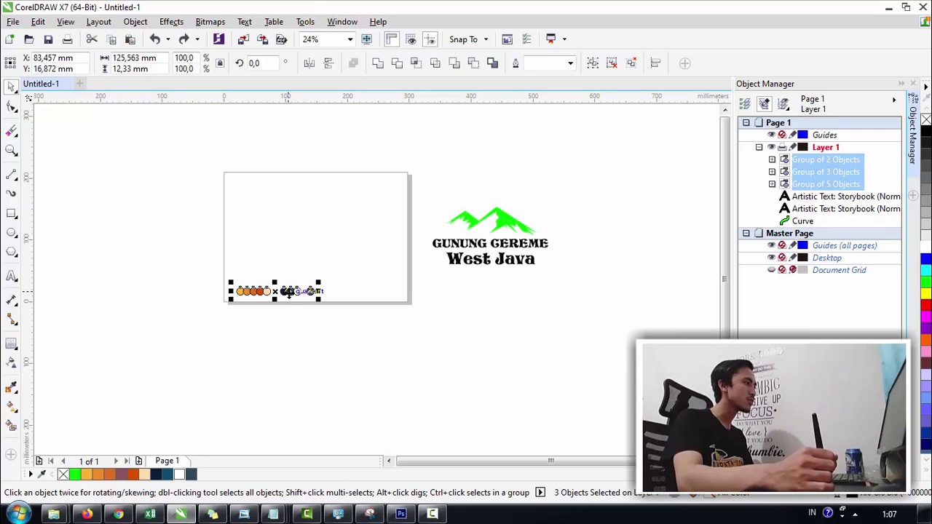
pyautogui.click(291, 321)
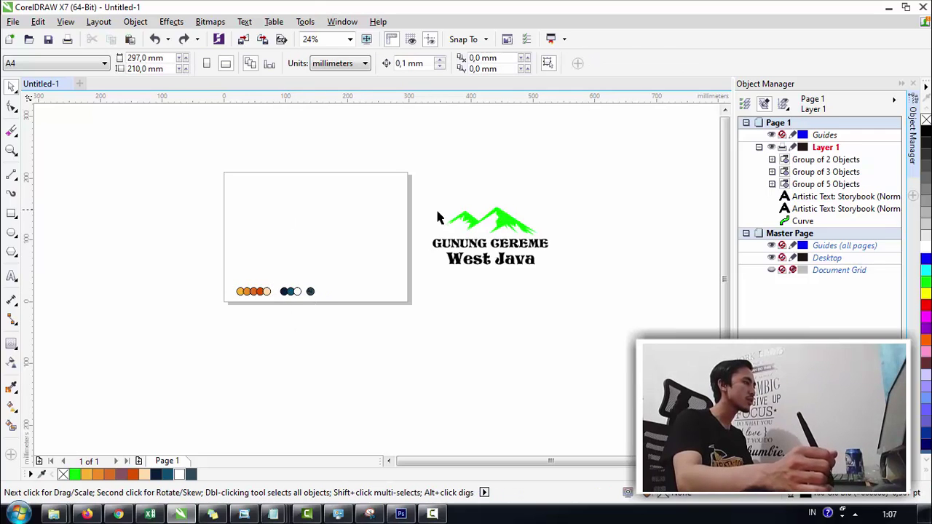
# Shift the mountain and its two text lines about 12 mm farther to the right of the page
pyautogui.moveTo(426, 193); pyautogui.dragTo(546, 284)
pyautogui.moveTo(533, 215); pyautogui.dragTo(541, 214)
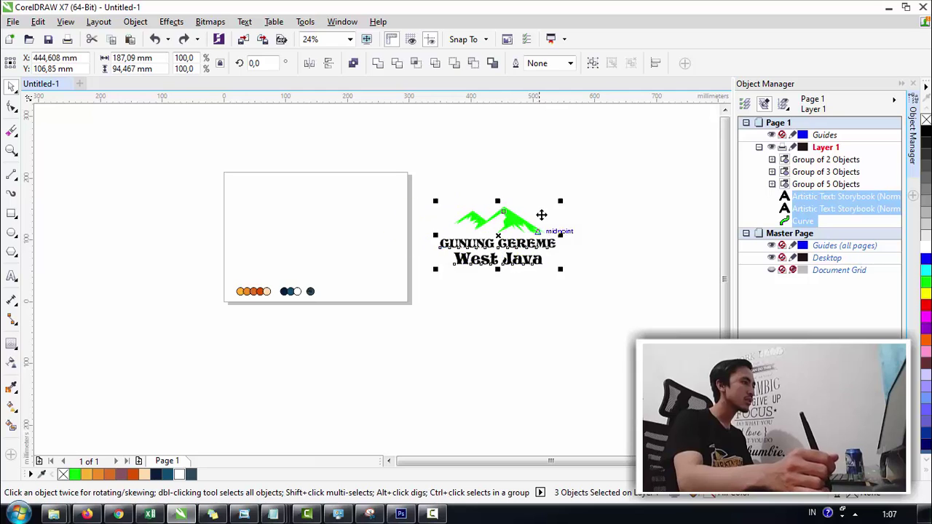
pyautogui.click(431, 235)
pyautogui.press('z')
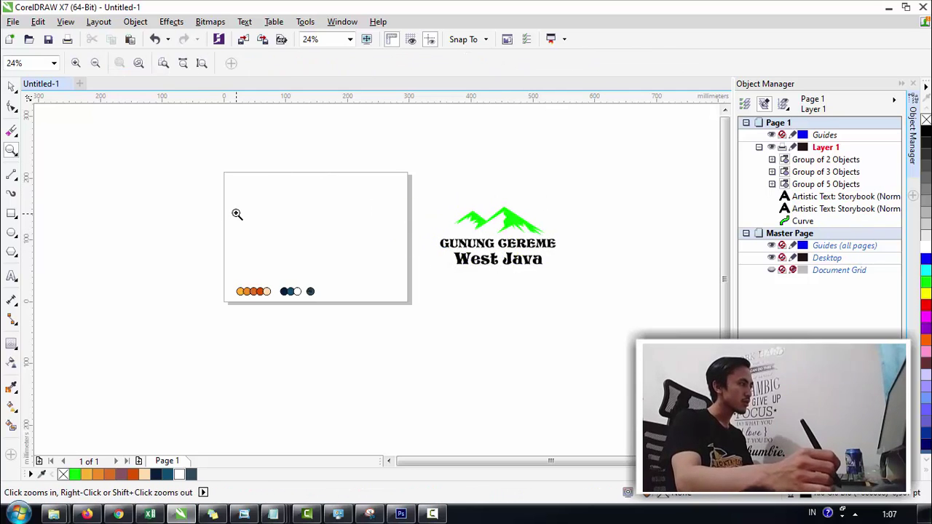
pyautogui.press('space')
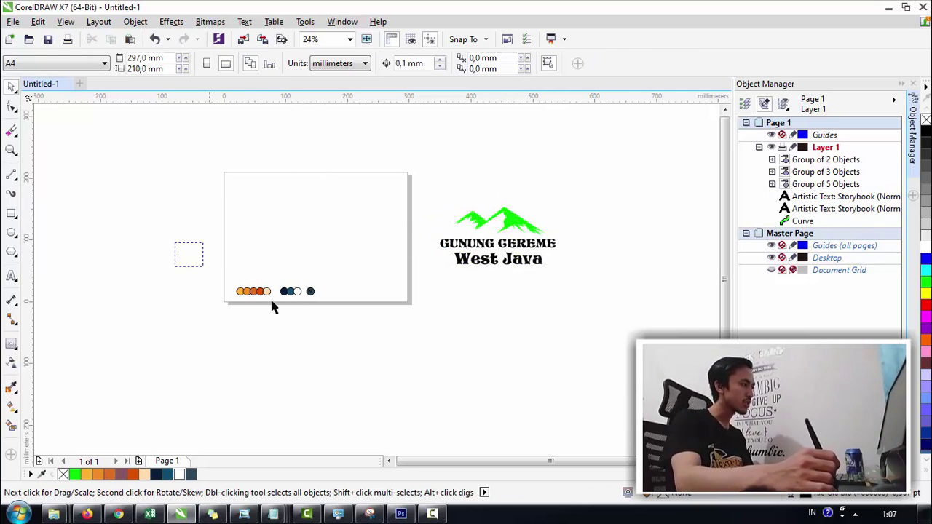
# Move all three groups of color swatch circles straight down so they sit below the page
pyautogui.moveTo(272, 301); pyautogui.dragTo(341, 321)
pyautogui.moveTo(311, 291); pyautogui.dragTo(311, 339)
pyautogui.click(335, 307)
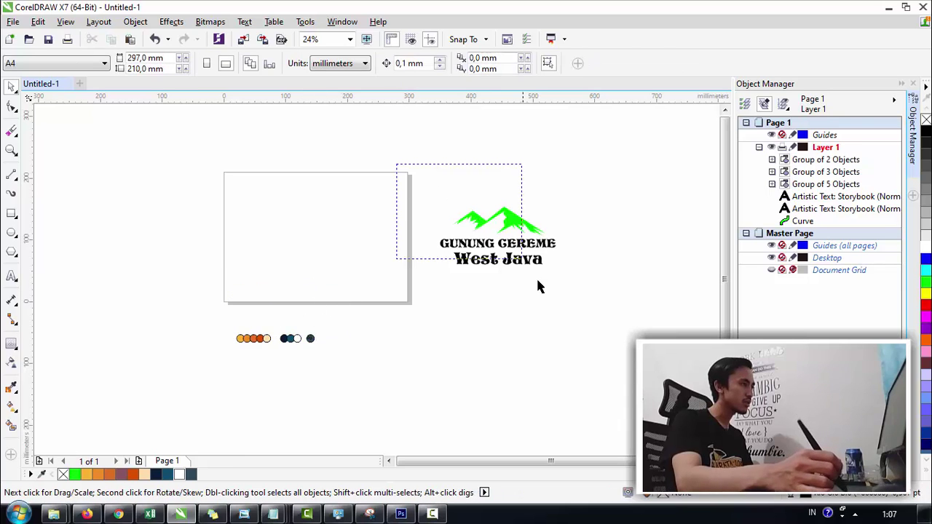
# Place the mountain and both text lines together outside the page on its left side, undoing the stray move of "GUNUNG GEREME"
pyautogui.moveTo(538, 286); pyautogui.dragTo(234, 191)
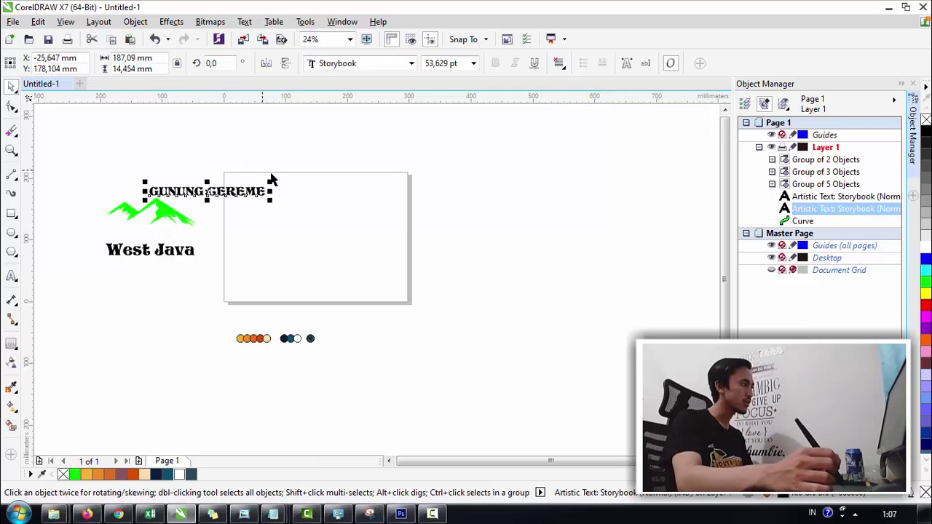
pyautogui.hotkey('ctrl', 'z')
pyautogui.click(322, 235)
# Fill the mountain and both text lines with the dark navy color from the document palette
pyautogui.moveTo(223, 306); pyautogui.dragTo(221, 304)
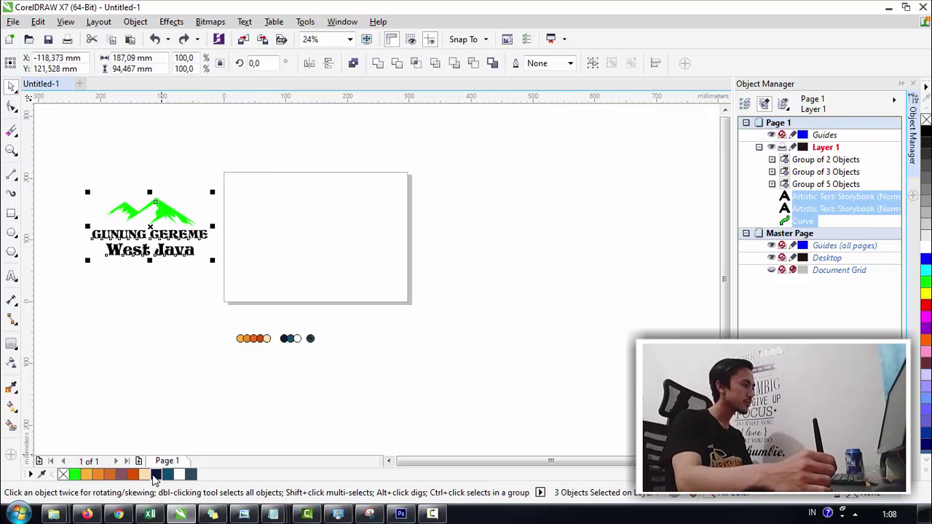
pyautogui.click(156, 474)
pyautogui.press('Escape')
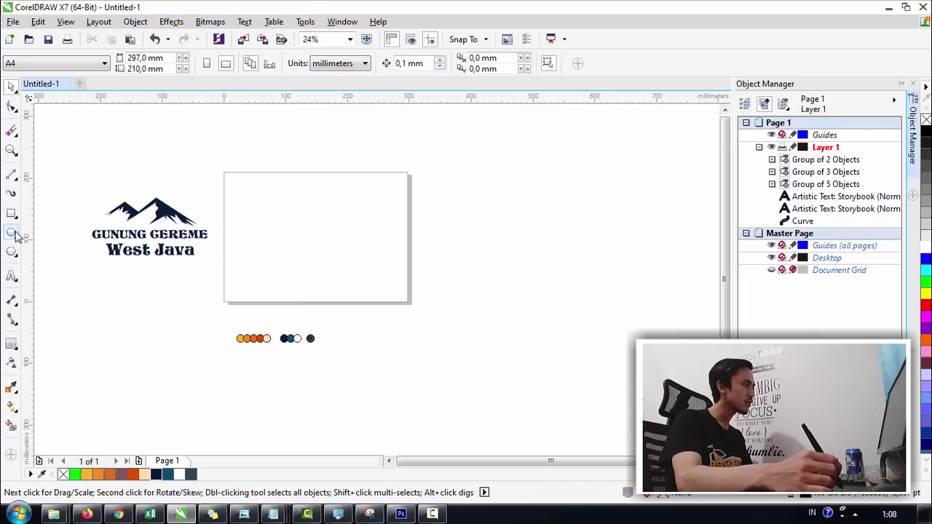
pyautogui.click(15, 234)
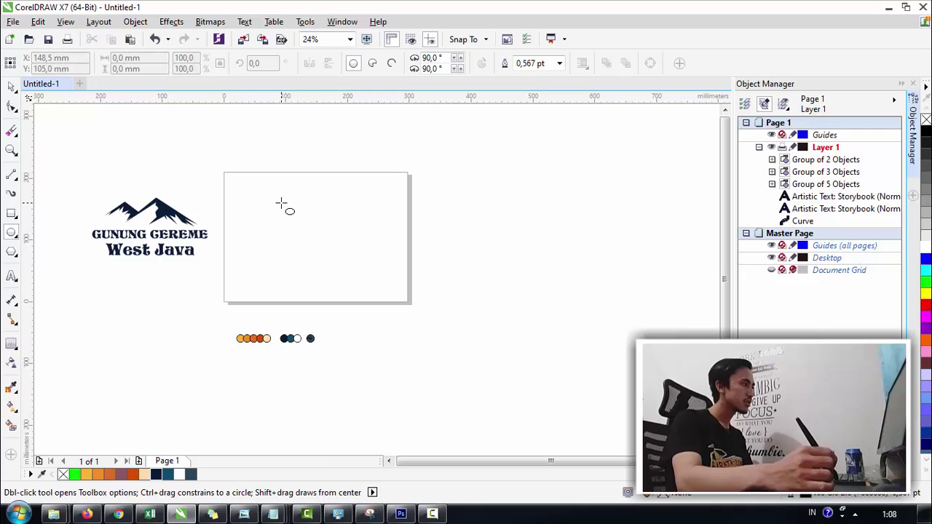
pyautogui.press('z')
pyautogui.moveTo(255, 188); pyautogui.dragTo(379, 274)
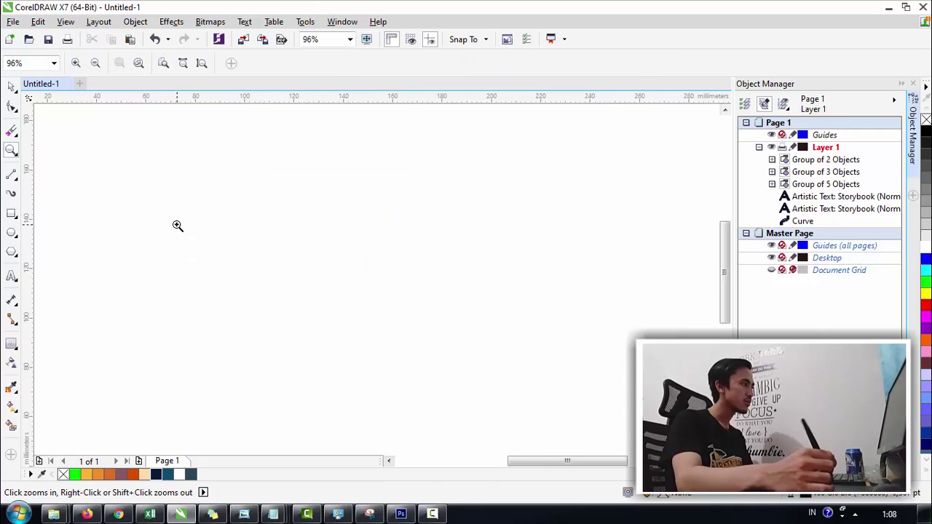
pyautogui.press('space')
pyautogui.click(12, 233)
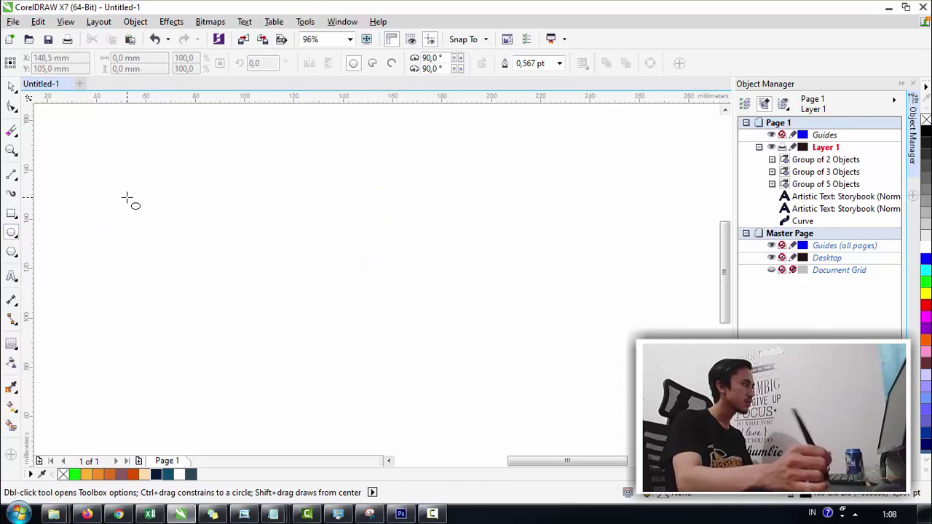
pyautogui.press('z')
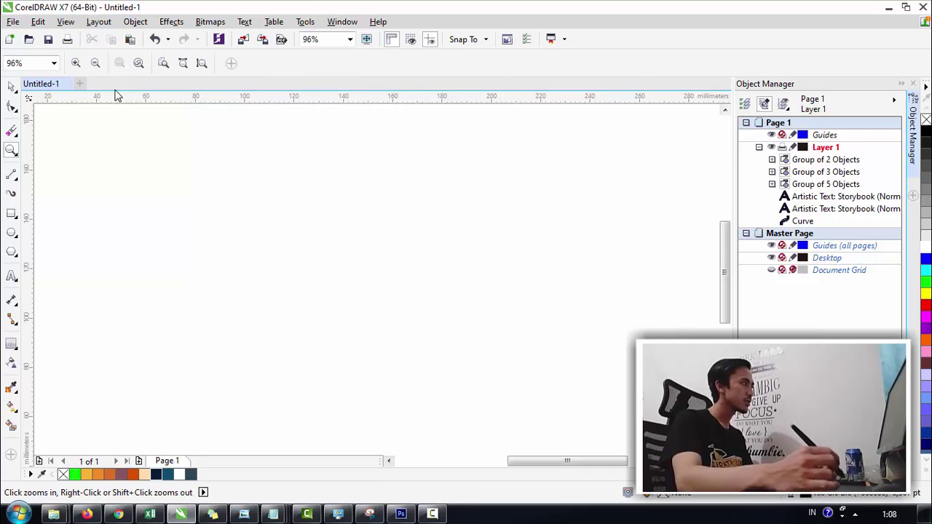
pyautogui.click(96, 62)
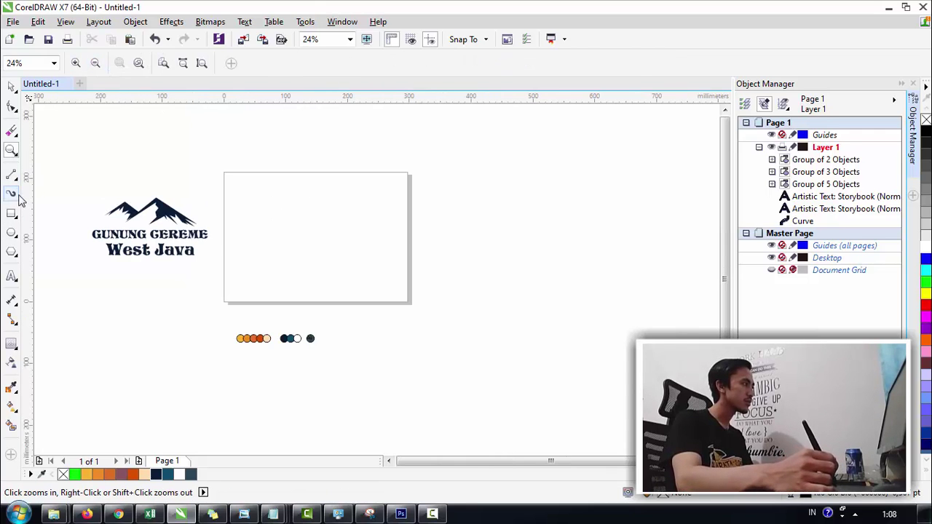
# Draw a trial circle about 160 mm in diameter, move it to about the page center, and delete it
pyautogui.click(12, 233)
pyautogui.moveTo(293, 221)
pyautogui.mouseDown()
pyautogui.moveTo(370, 273)
pyautogui.moveTo(360, 264)
pyautogui.moveTo(374, 286)
pyautogui.mouseUp()
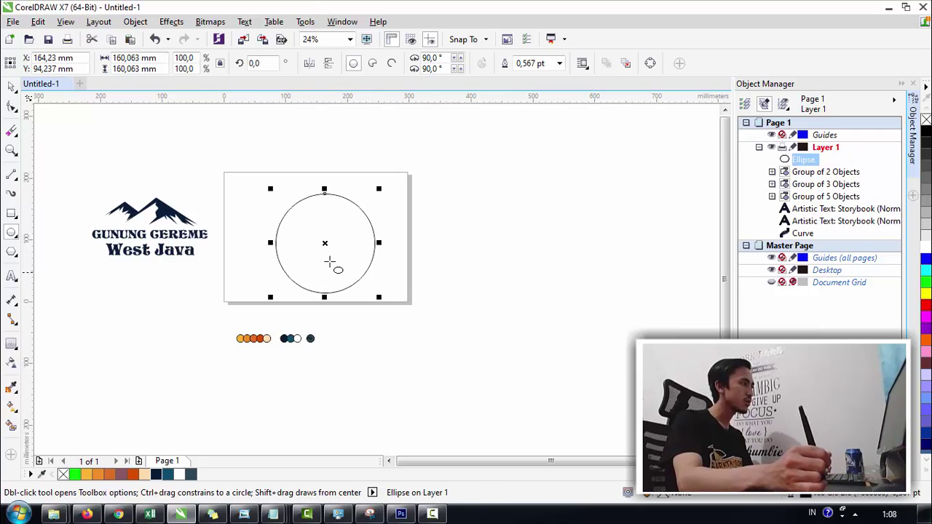
pyautogui.press('space')
pyautogui.moveTo(340, 240); pyautogui.dragTo(329, 233)
pyautogui.moveTo(326, 200)
pyautogui.mouseDown()
pyautogui.moveTo(327, 211)
pyautogui.moveTo(324, 198)
pyautogui.mouseUp()
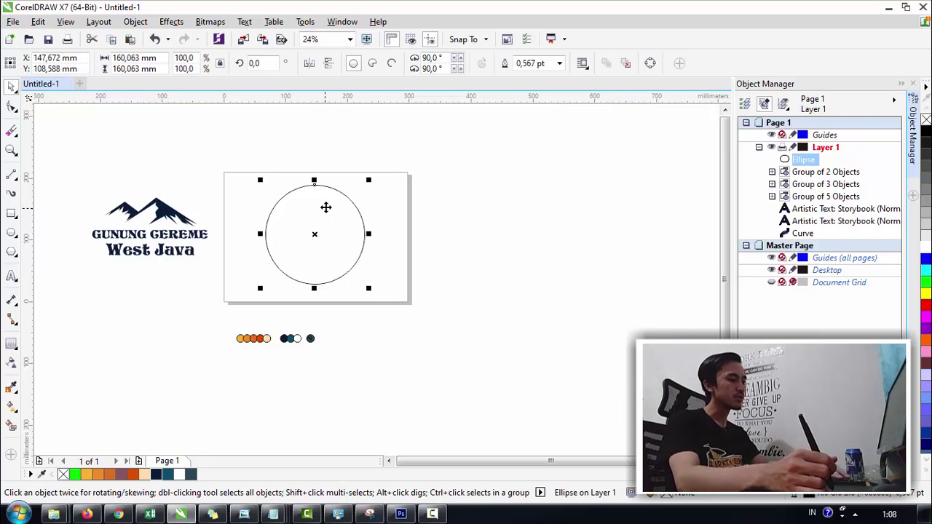
pyautogui.press('Delete')
# Draw two overlapping trial ellipses freehand on the page, the second about 78 by 91 mm, and delete both
pyautogui.press('F7')
pyautogui.press('space')
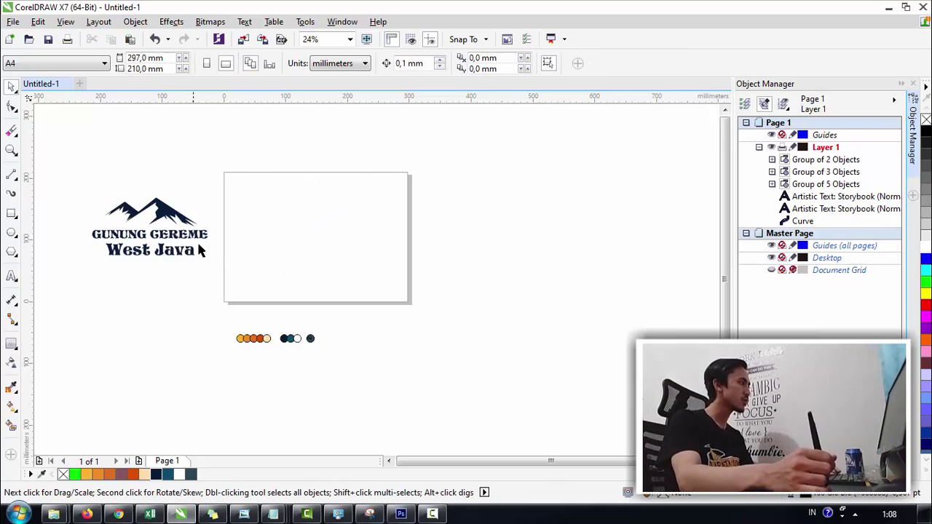
pyautogui.press('space')
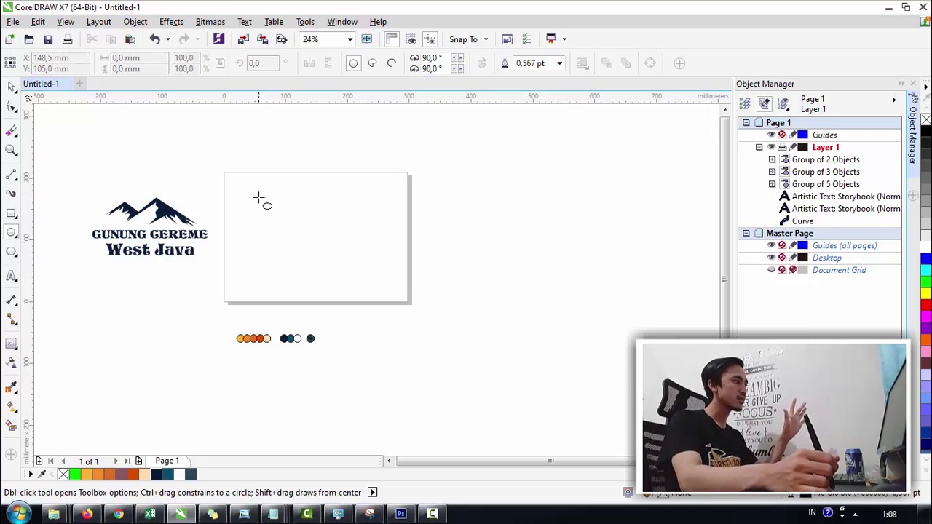
pyautogui.moveTo(258, 194); pyautogui.dragTo(364, 260)
pyautogui.moveTo(296, 208); pyautogui.dragTo(345, 263)
pyautogui.press('space')
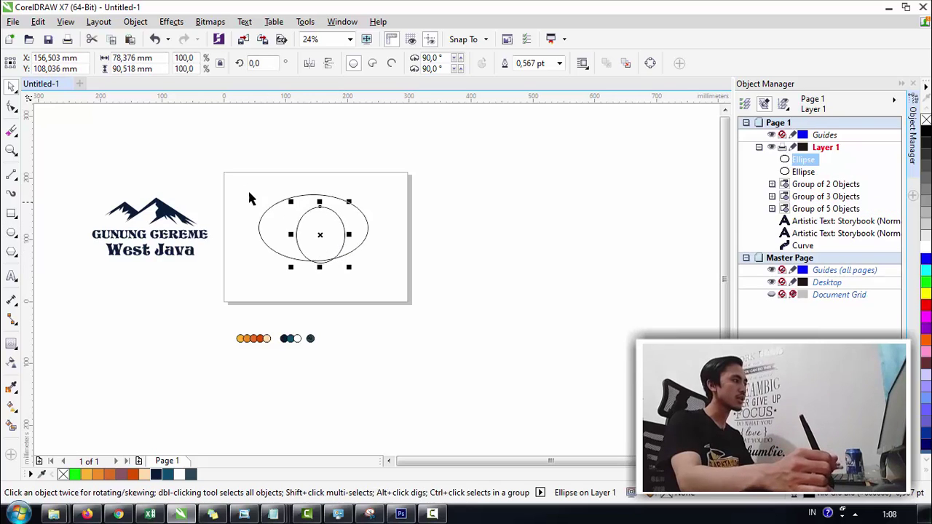
pyautogui.moveTo(233, 171); pyautogui.dragTo(418, 289)
pyautogui.press('Delete')
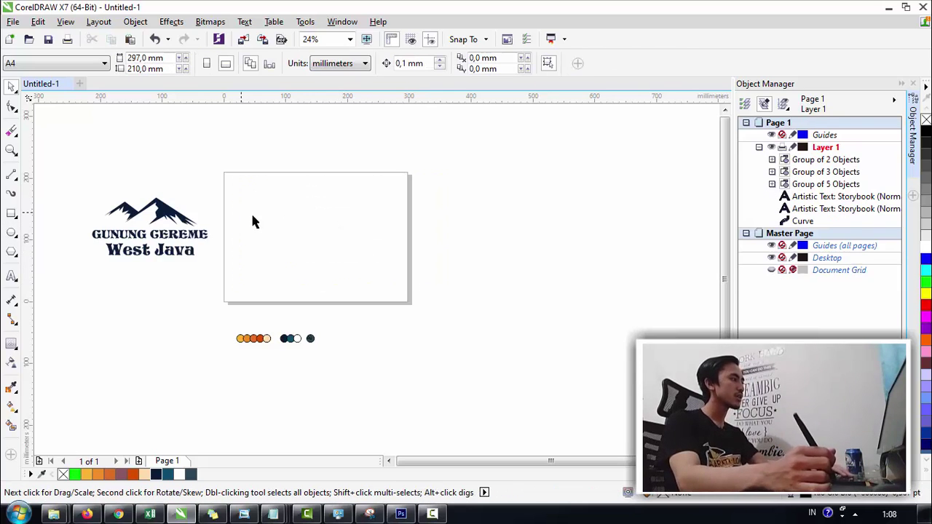
# Draw a perfect circle near the page center and enlarge it to about 169 mm in diameter
pyautogui.click(11, 233)
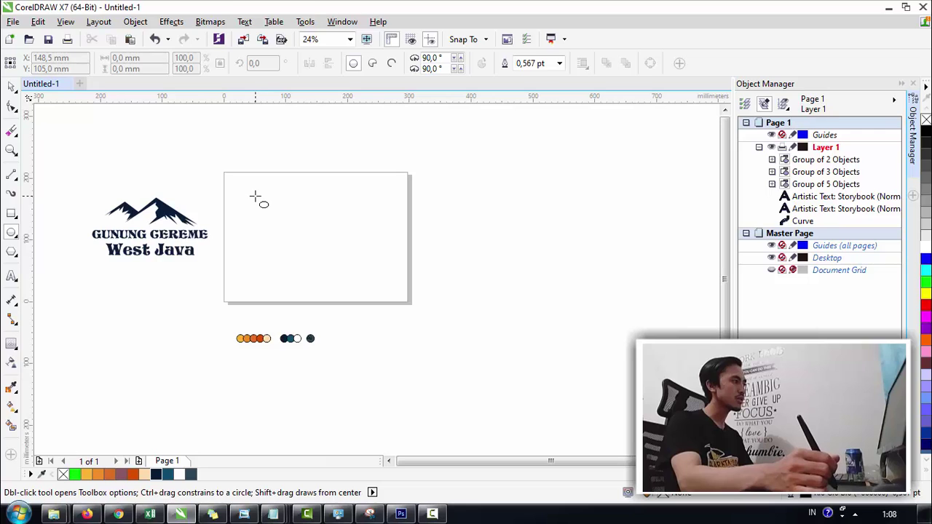
pyautogui.moveTo(253, 193); pyautogui.dragTo(340, 265)
pyautogui.press('space')
pyautogui.moveTo(313, 235); pyautogui.dragTo(322, 216)
pyautogui.click(376, 215)
pyautogui.click(301, 164)
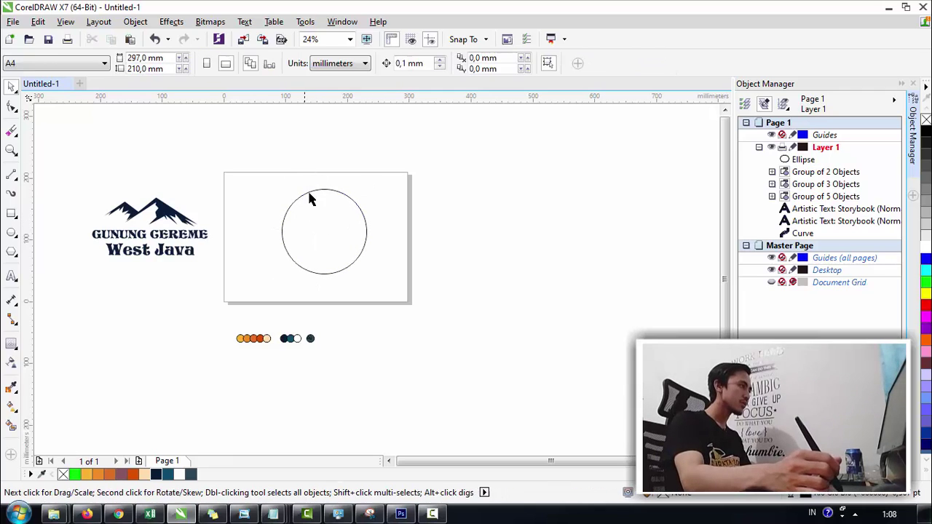
pyautogui.click(311, 192)
pyautogui.moveTo(370, 279)
pyautogui.mouseDown()
pyautogui.moveTo(390, 299)
pyautogui.moveTo(362, 276)
pyautogui.mouseUp()
pyautogui.click(413, 245)
pyautogui.click(280, 216)
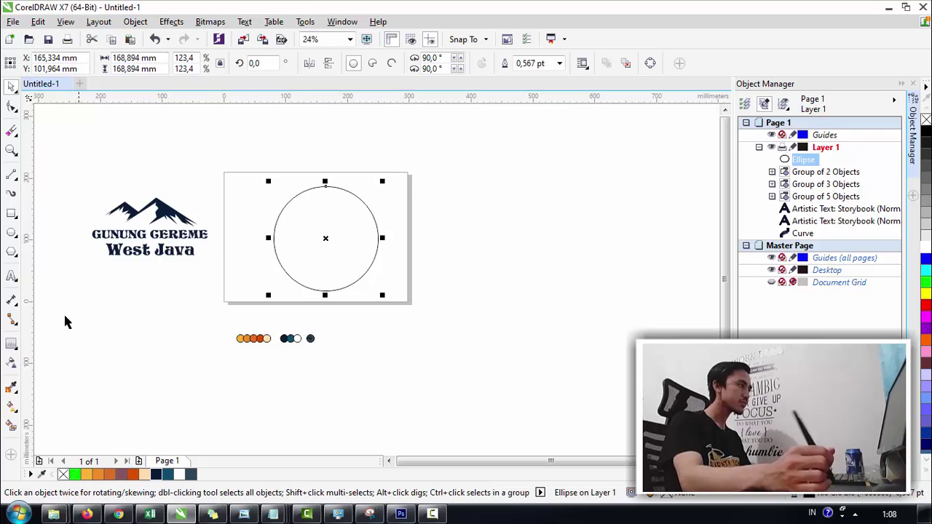
# Try outline widths of 2 pt and 8 pt on the circle, undoing the stray move
pyautogui.click(559, 63)
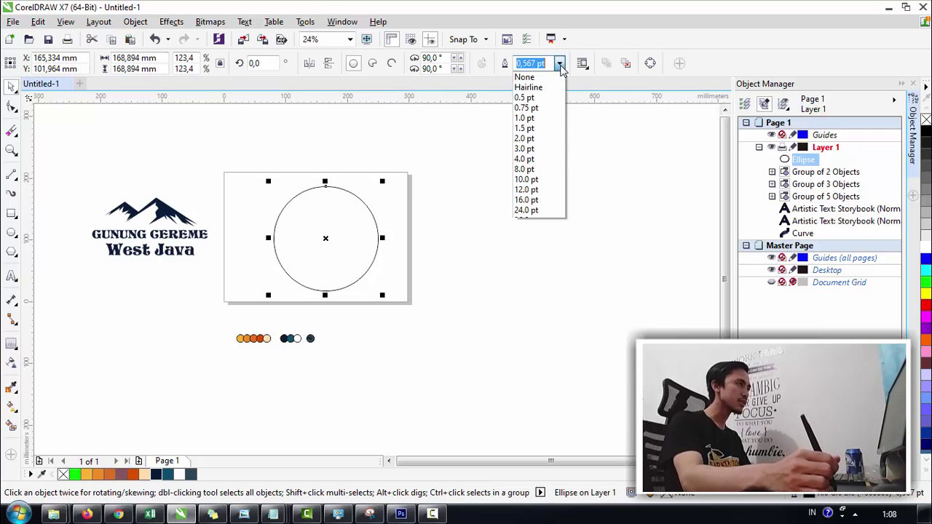
pyautogui.click(538, 138)
pyautogui.click(559, 63)
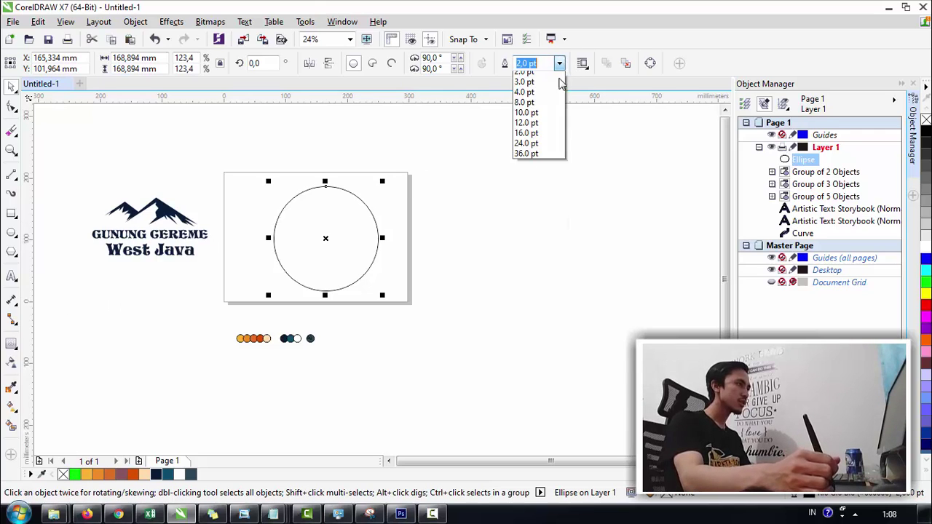
pyautogui.click(537, 169)
pyautogui.moveTo(326, 238); pyautogui.dragTo(336, 234)
pyautogui.hotkey('ctrl', 'z')
# Set the circle's outline width to 10 pt, keeping the circle at its place on the page
pyautogui.click(560, 63)
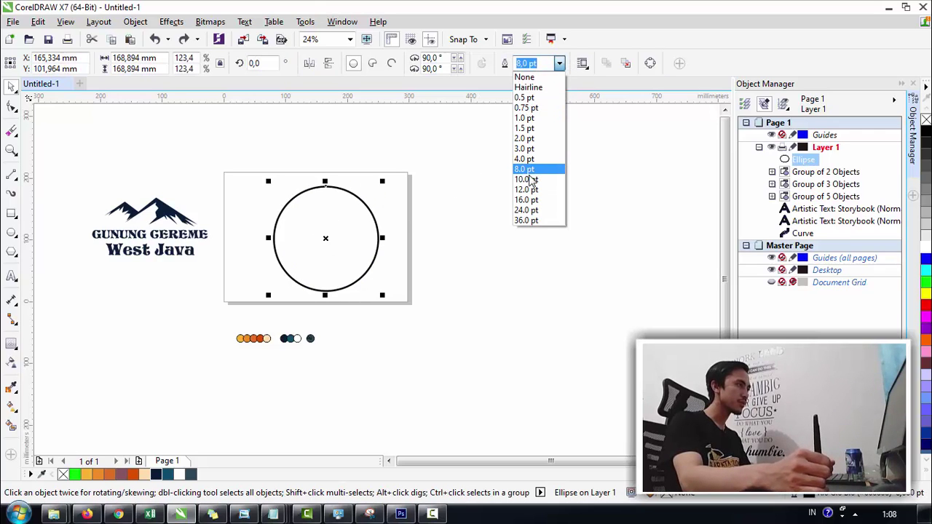
pyautogui.click(533, 180)
pyautogui.click(531, 184)
pyautogui.moveTo(341, 205); pyautogui.dragTo(346, 221)
pyautogui.hotkey('ctrl', 'z')
pyautogui.click(400, 222)
pyautogui.click(315, 227)
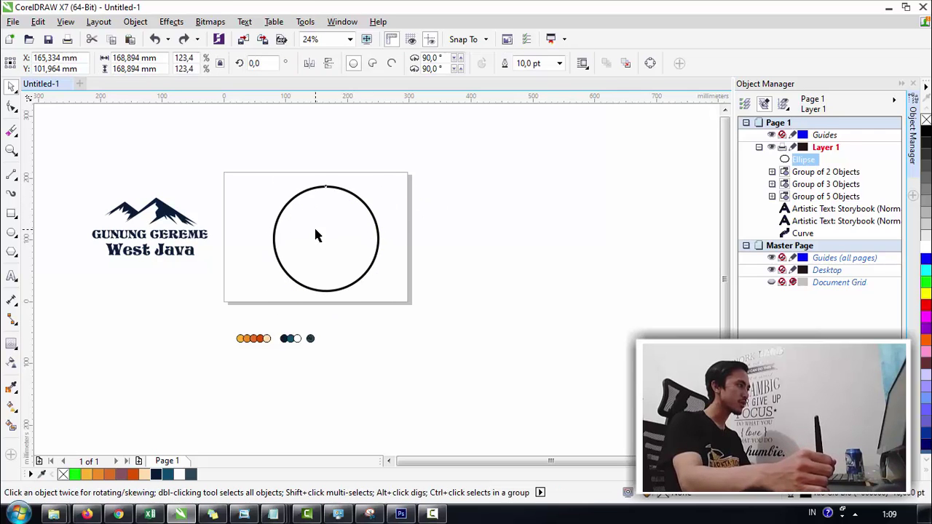
pyautogui.click(414, 199)
# Move the mountain onto the circle on the page, undoing the stray move of the circle
pyautogui.click(149, 221)
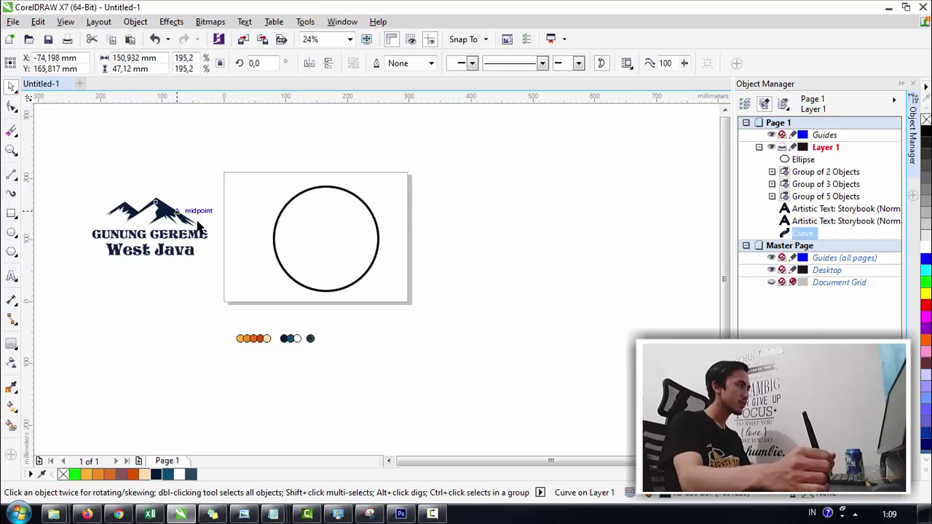
pyautogui.click(283, 229)
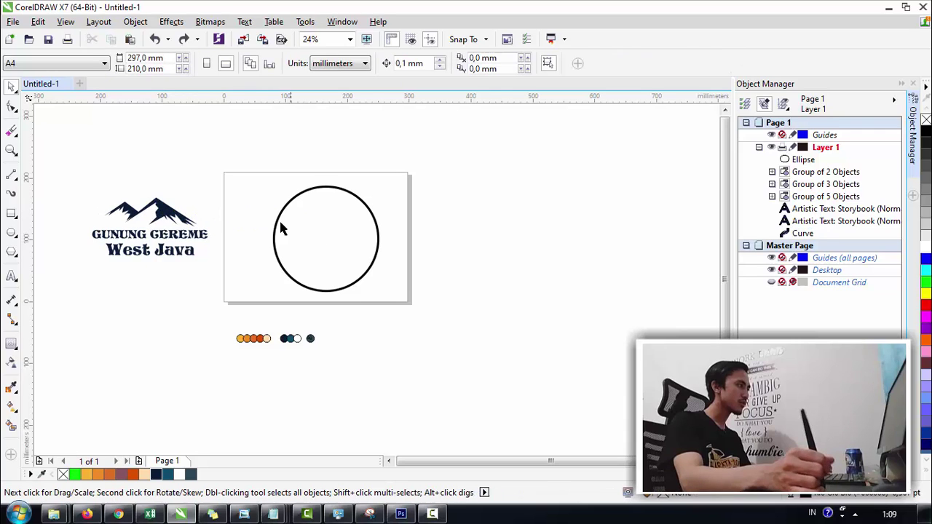
pyautogui.moveTo(169, 209); pyautogui.dragTo(323, 216)
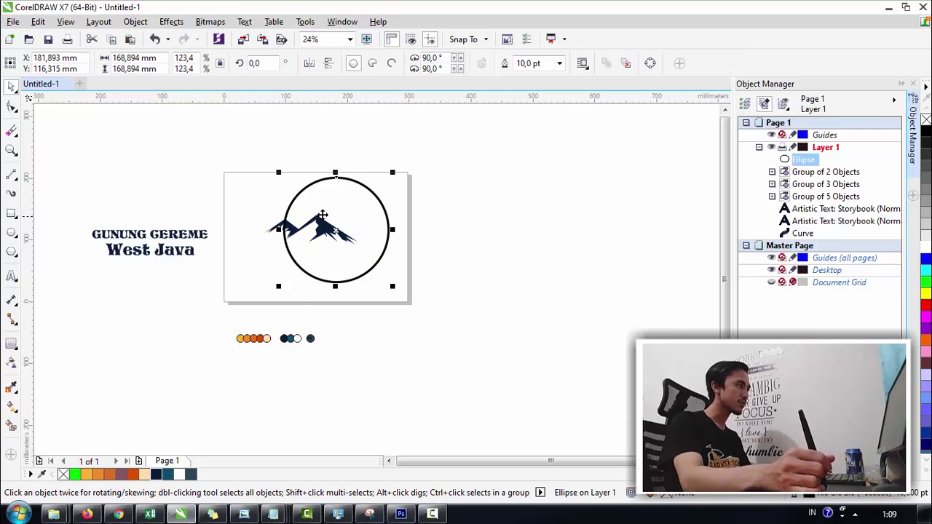
pyautogui.hotkey('ctrl', 'z')
pyautogui.press('Escape')
pyautogui.click(284, 206)
pyautogui.click(275, 222)
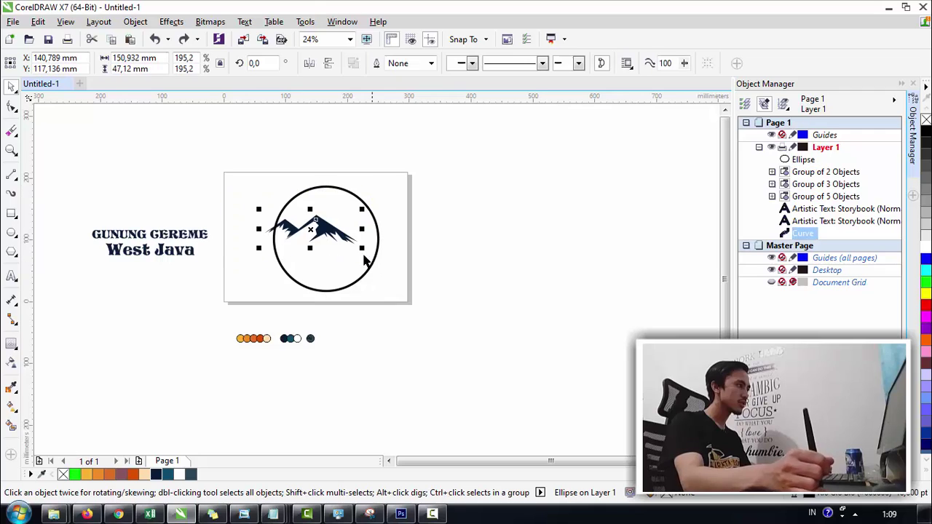
# Stack the mountain curve above the circle in the layer order and move it into the circle's upper part
pyautogui.moveTo(804, 236); pyautogui.dragTo(804, 159)
pyautogui.click(530, 251)
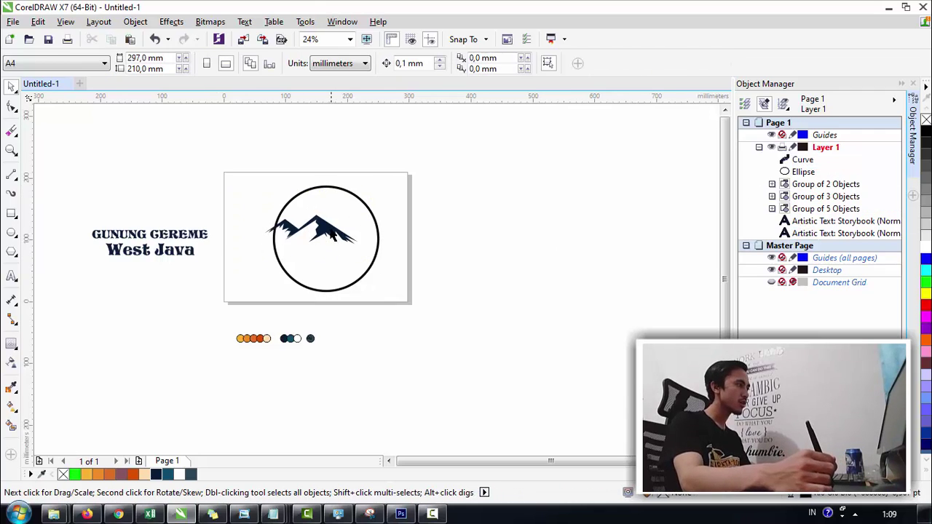
pyautogui.moveTo(331, 233); pyautogui.dragTo(331, 216)
pyautogui.click(312, 252)
# Shrink the mountain to about 146 mm wide and position it fully inside the circle's upper part
pyautogui.press('z')
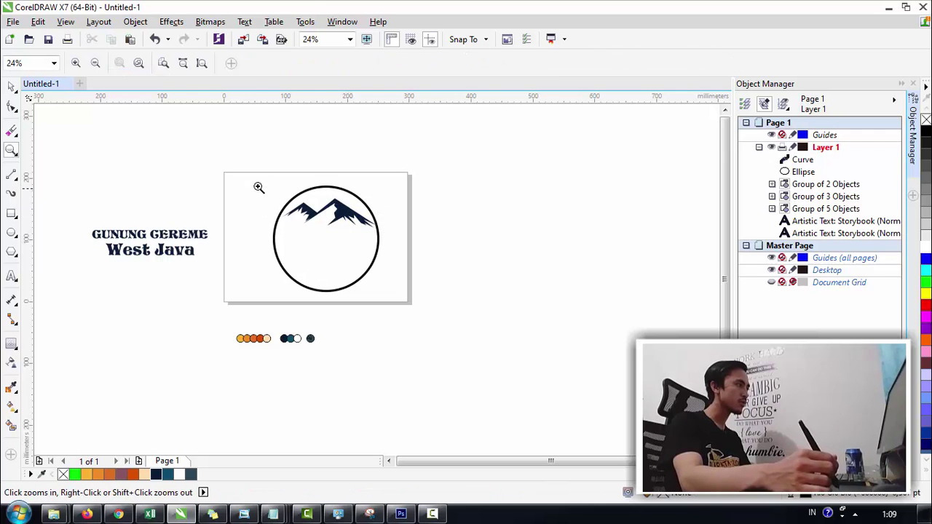
pyautogui.moveTo(259, 188); pyautogui.dragTo(382, 306)
pyautogui.press('space')
pyautogui.click(434, 196)
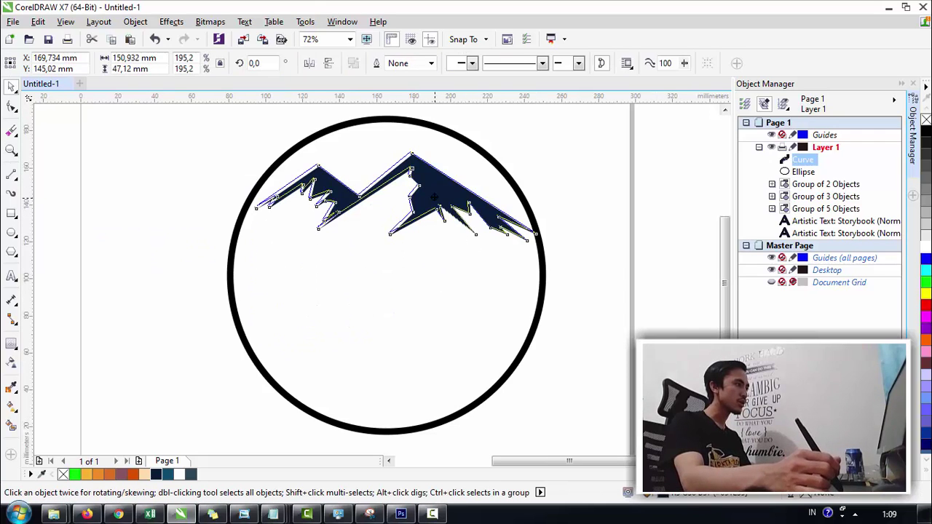
pyautogui.moveTo(434, 196); pyautogui.dragTo(431, 195)
pyautogui.moveTo(537, 241); pyautogui.dragTo(529, 238)
pyautogui.moveTo(442, 191); pyautogui.dragTo(442, 195)
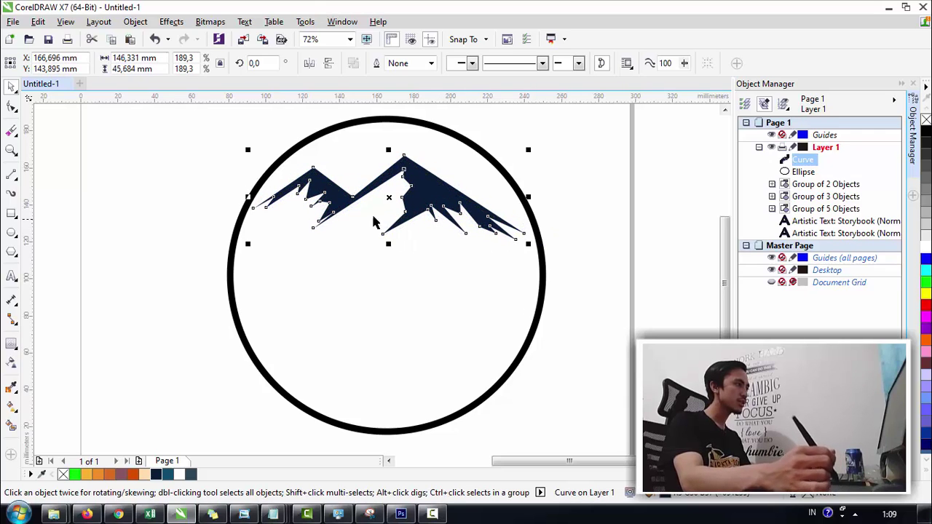
pyautogui.click(545, 221)
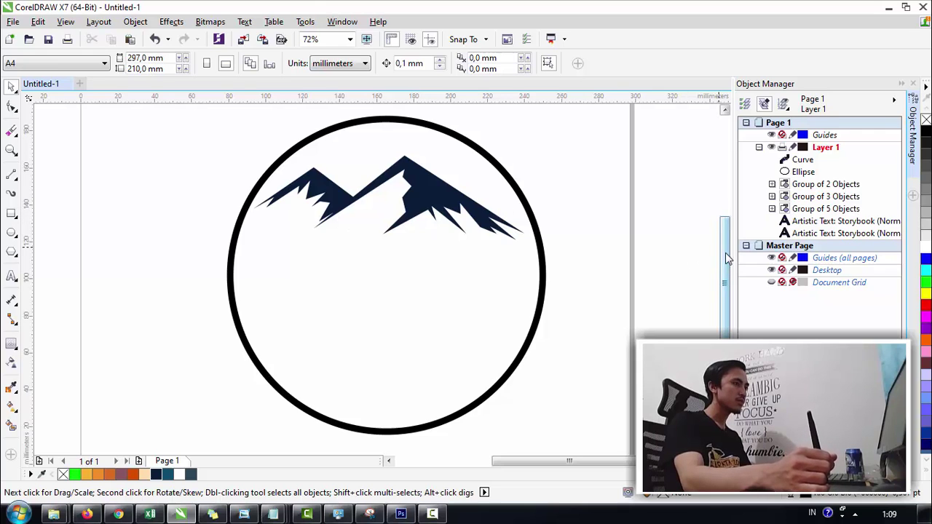
# Examine how the mountain fits inside the circle, both close up and with the whole page in view
pyautogui.moveTo(725, 255); pyautogui.dragTo(724, 253)
pyautogui.click(457, 210)
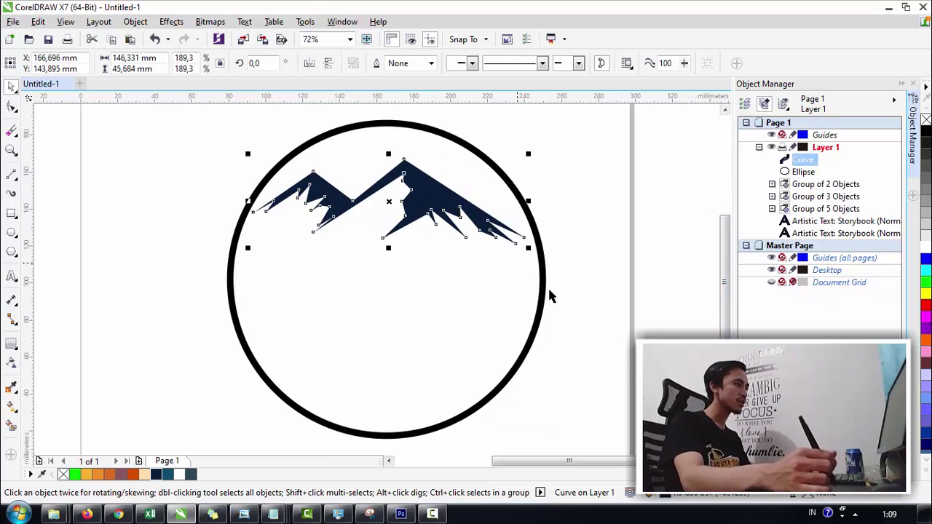
pyautogui.keyDown('shift'); pyautogui.click(542, 314); pyautogui.keyUp('shift')
pyautogui.click(576, 266)
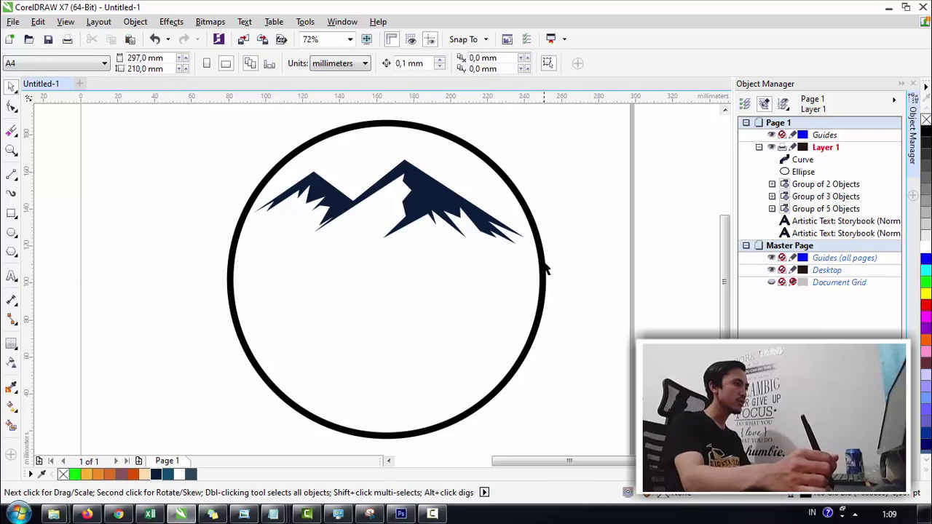
pyautogui.click(544, 264)
pyautogui.press('z')
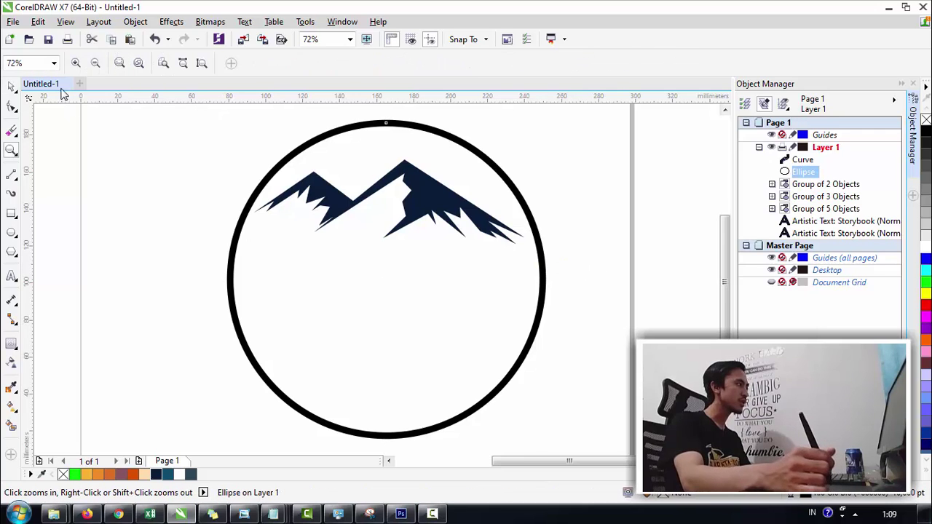
pyautogui.click(97, 64)
pyautogui.press('space')
pyautogui.click(426, 184)
pyautogui.click(323, 218)
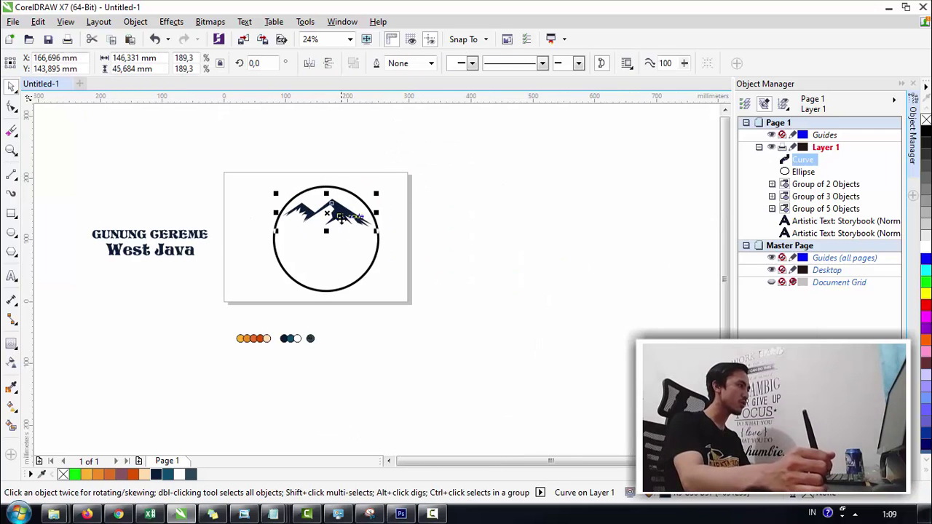
pyautogui.click(254, 204)
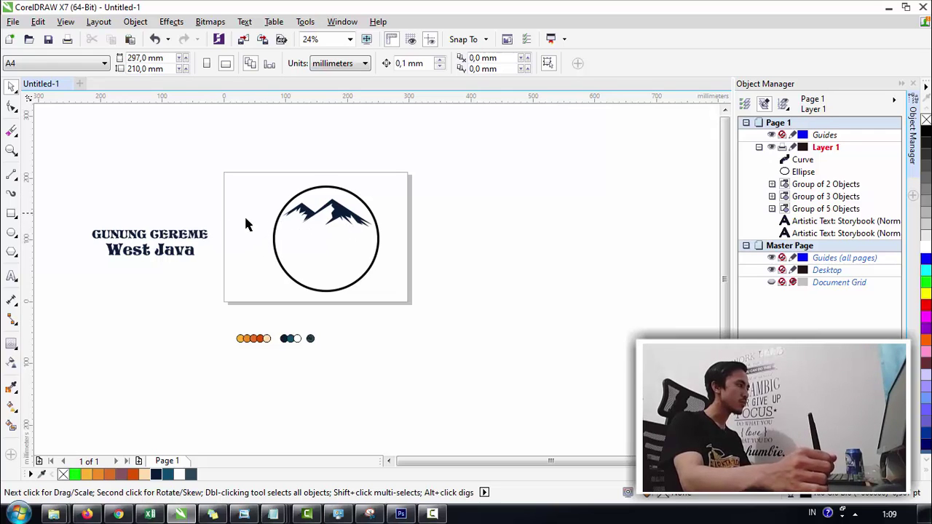
pyautogui.press('z')
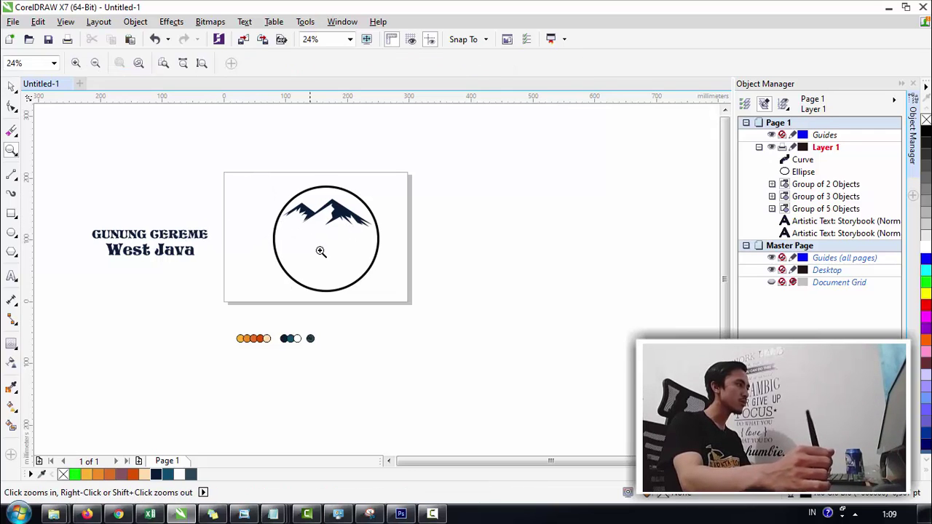
pyautogui.press('space')
# Try moving the "GUNUNG GEREME" text up and away from "West Java", and undo each move
pyautogui.moveTo(110, 270); pyautogui.dragTo(220, 293)
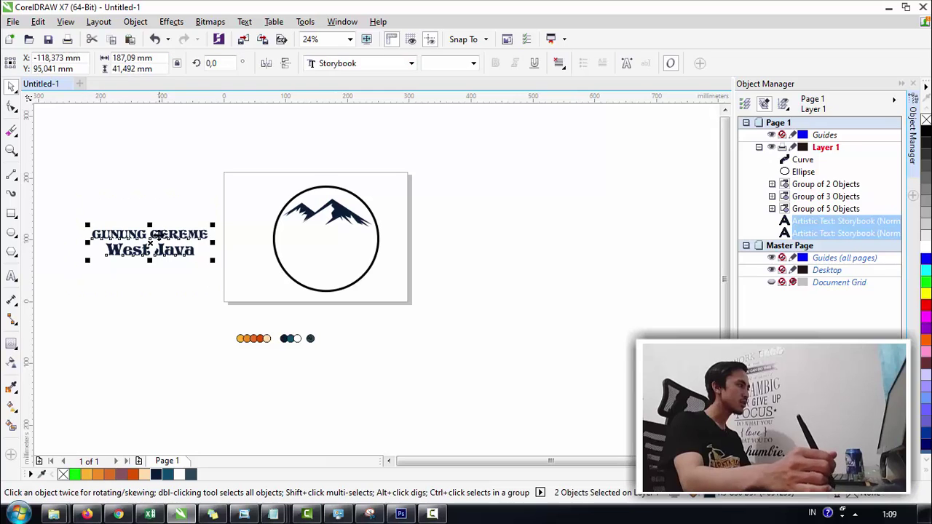
pyautogui.press('Escape')
pyautogui.moveTo(148, 235); pyautogui.dragTo(180, 212)
pyautogui.press('Escape')
pyautogui.hotkey('ctrl', 'z')
pyautogui.press('Escape')
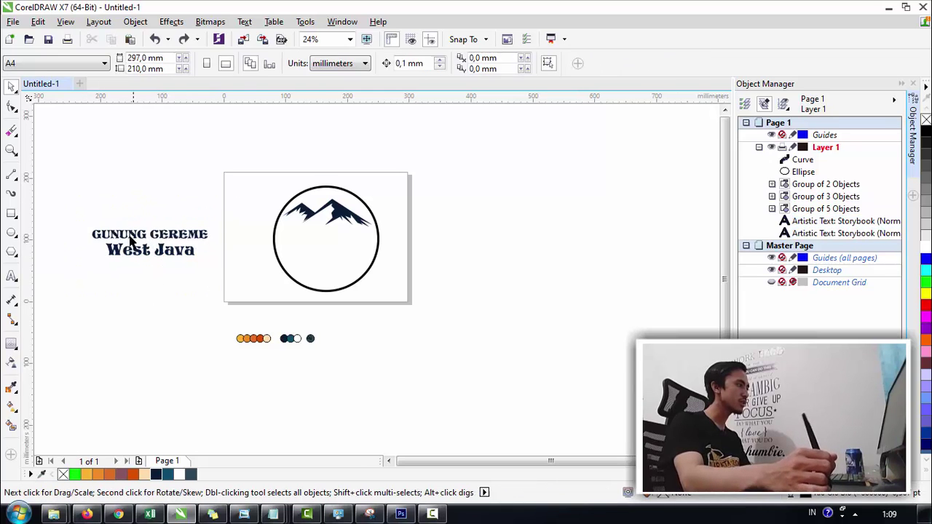
pyautogui.moveTo(132, 232); pyautogui.dragTo(175, 207)
pyautogui.hotkey('ctrl', 'z')
pyautogui.press('Escape')
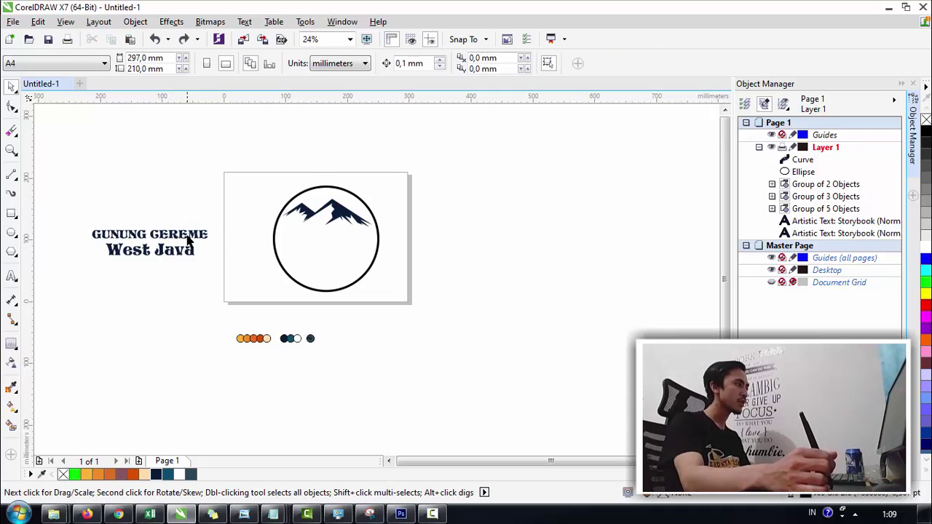
# Check the font used by the "GUNUNG GEREME" text
pyautogui.click(188, 235)
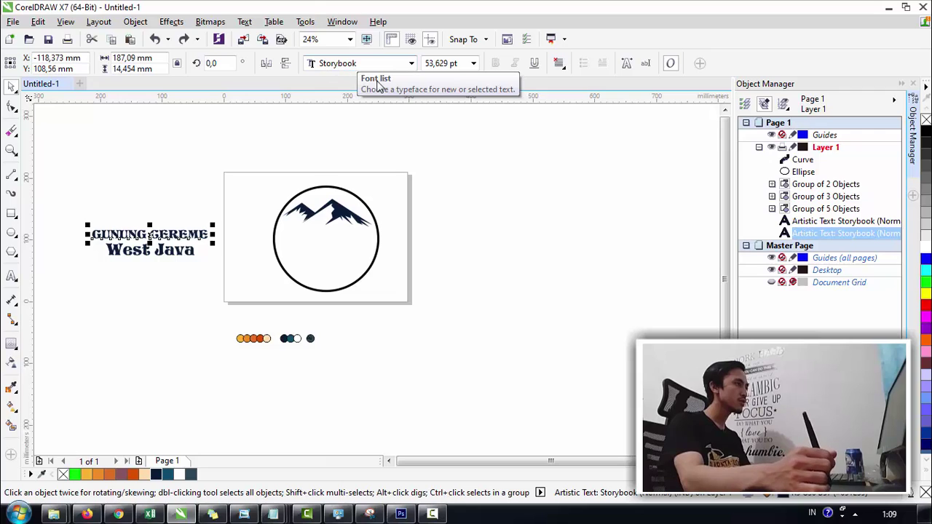
pyautogui.click(189, 213)
pyautogui.click(198, 233)
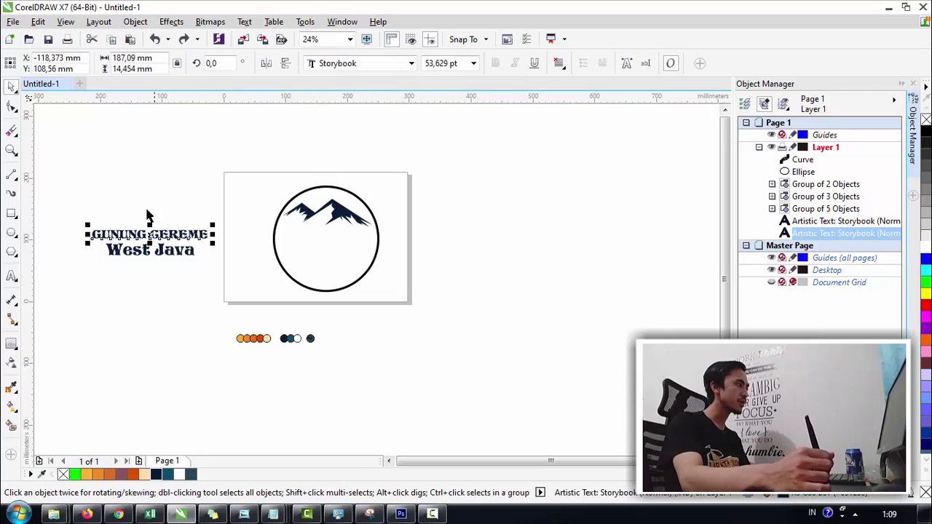
pyautogui.click(82, 232)
pyautogui.click(186, 234)
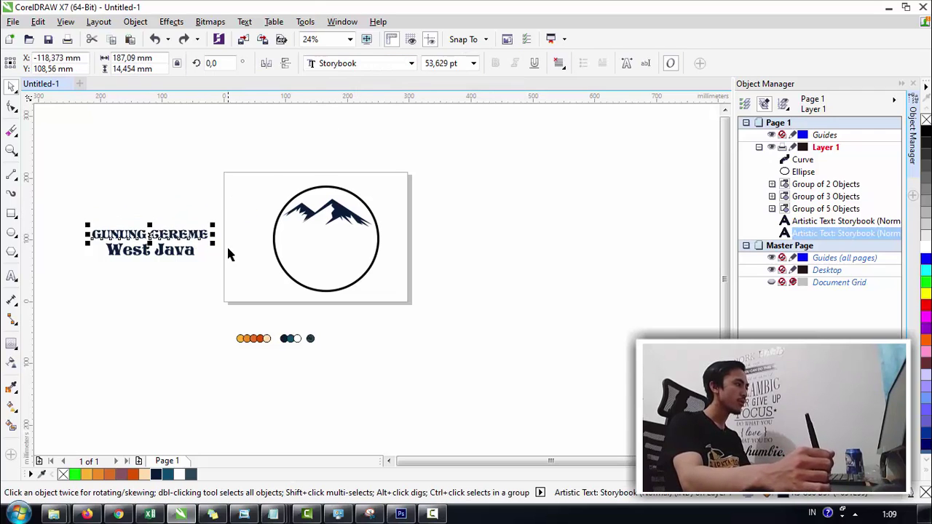
pyautogui.click(228, 249)
pyautogui.moveTo(276, 241); pyautogui.dragTo(231, 300)
pyautogui.hotkey('ctrl', 'z')
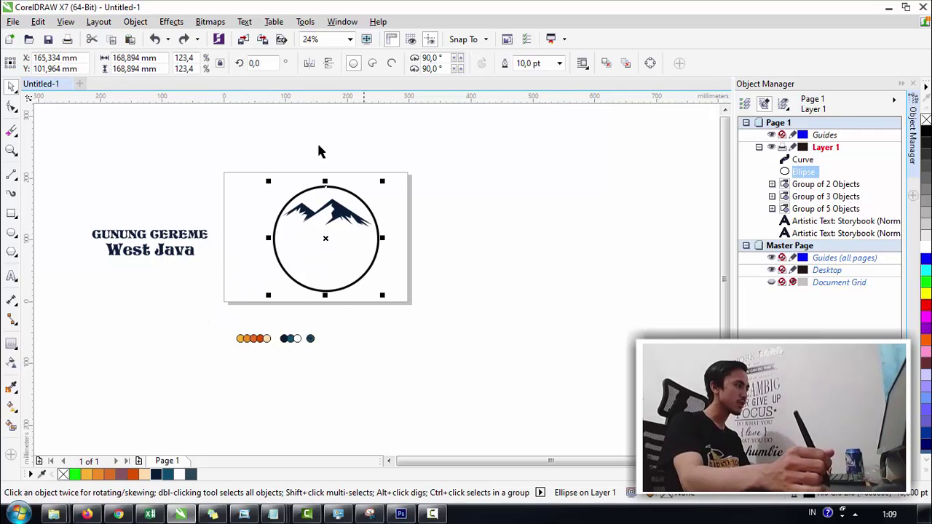
pyautogui.click(226, 265)
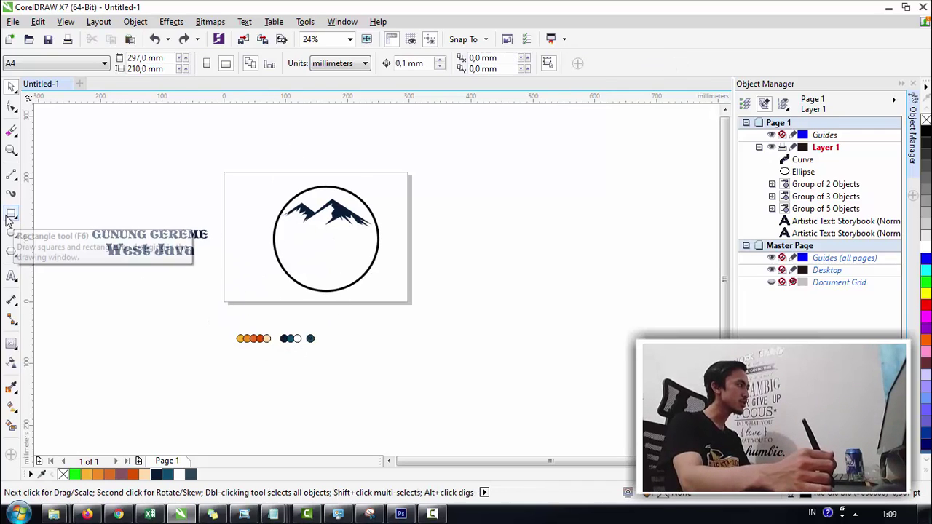
# Draw a rectangle about 221 × 43 mm across the circle below the mountain and set its outline to 10 pt
pyautogui.click(11, 215)
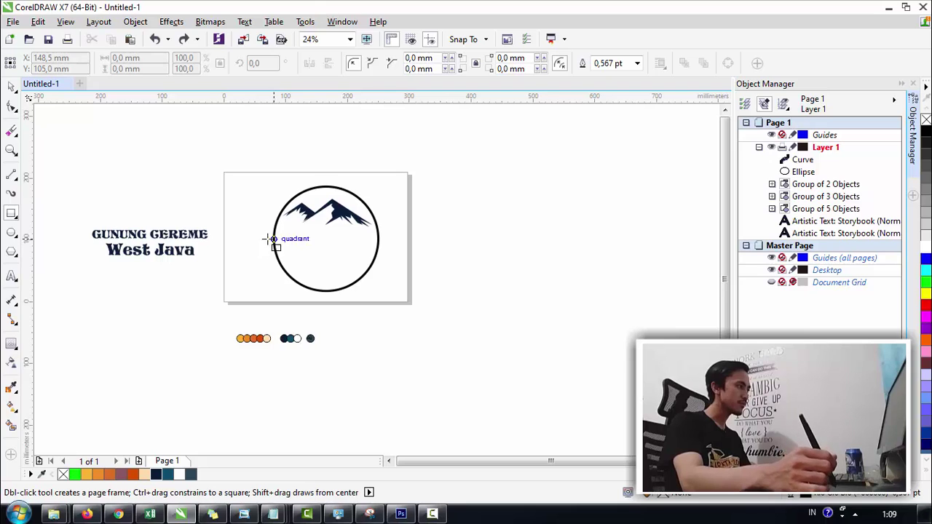
pyautogui.moveTo(262, 228)
pyautogui.mouseDown()
pyautogui.moveTo(364, 261)
pyautogui.moveTo(401, 254)
pyautogui.mouseUp()
pyautogui.press('space')
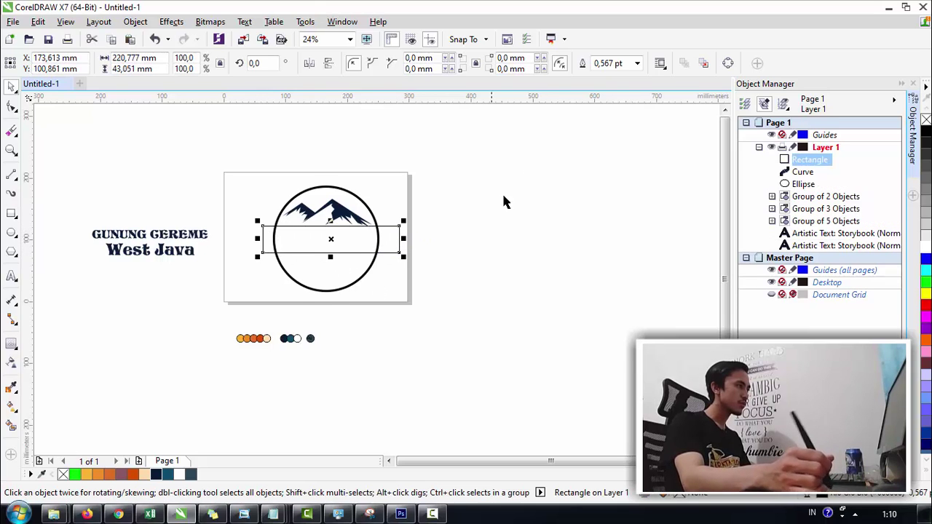
pyautogui.click(637, 63)
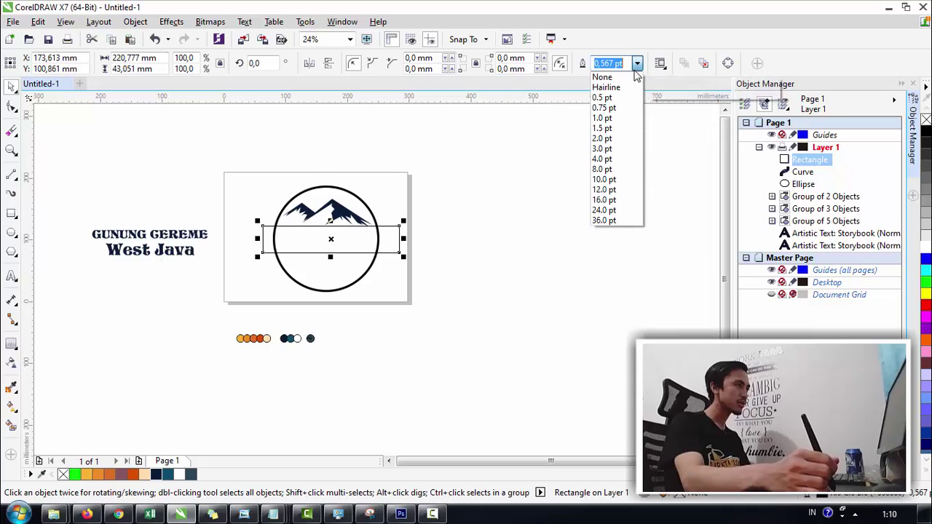
pyautogui.click(612, 180)
pyautogui.click(474, 219)
# Lower the rectangle slightly below the mountain and centre it horizontally on the circle
pyautogui.click(333, 256)
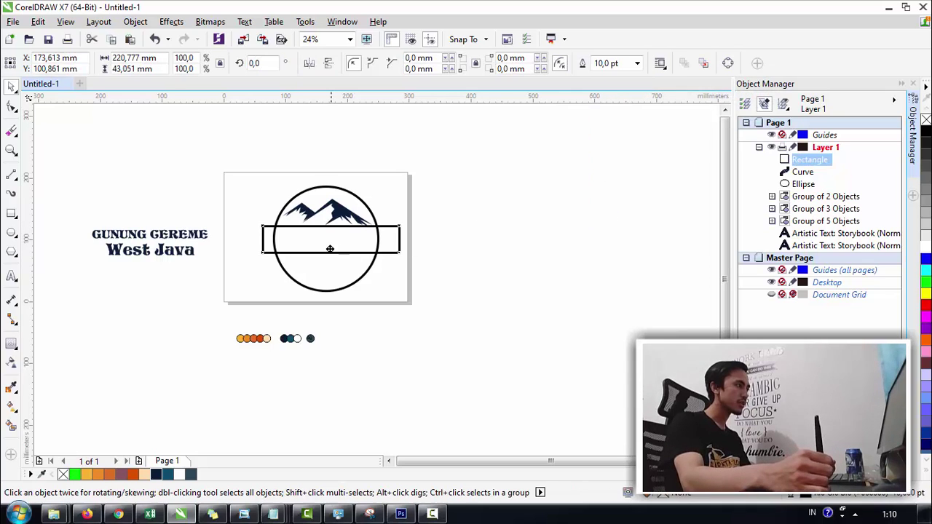
pyautogui.moveTo(334, 255); pyautogui.dragTo(327, 261)
pyautogui.click(417, 188)
pyautogui.moveTo(246, 161); pyautogui.dragTo(400, 292)
pyautogui.click(394, 255)
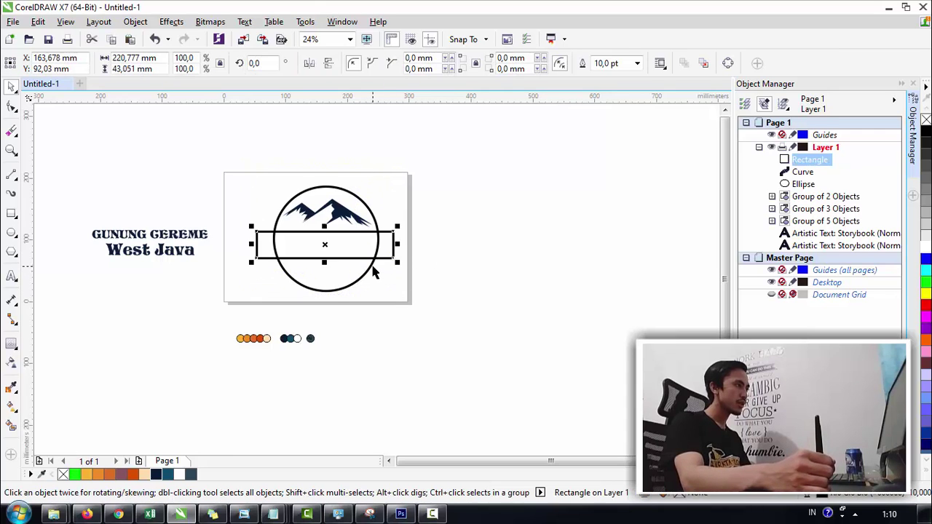
pyautogui.keyDown('shift'); pyautogui.click(374, 272); pyautogui.keyUp('shift')
pyautogui.click(422, 220)
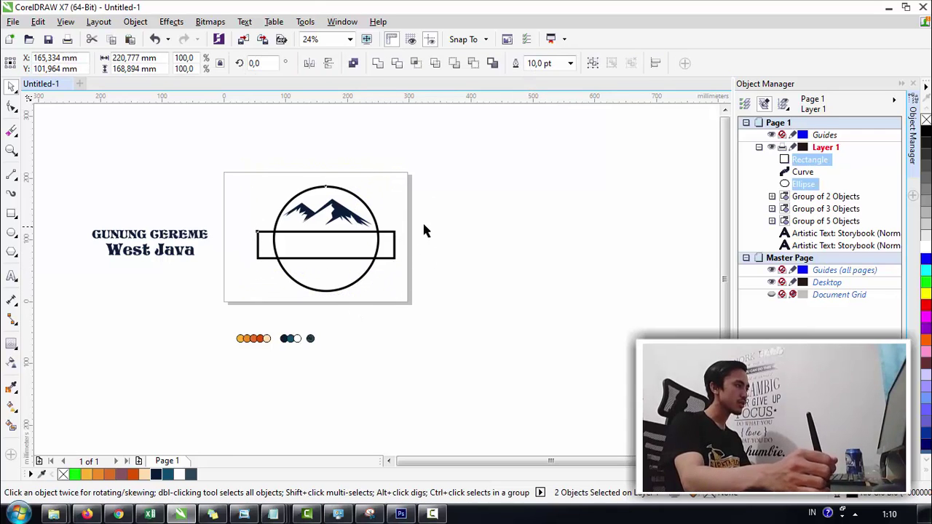
# Try a 2 pt outline on the rectangle and undo the change
pyautogui.press('z')
pyautogui.moveTo(248, 193); pyautogui.dragTo(397, 298)
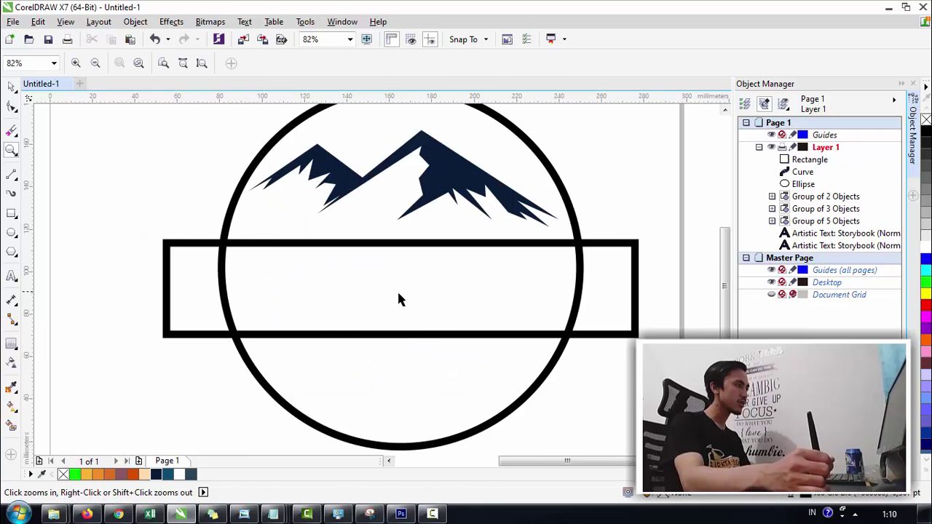
pyautogui.press('space')
pyautogui.click(419, 335)
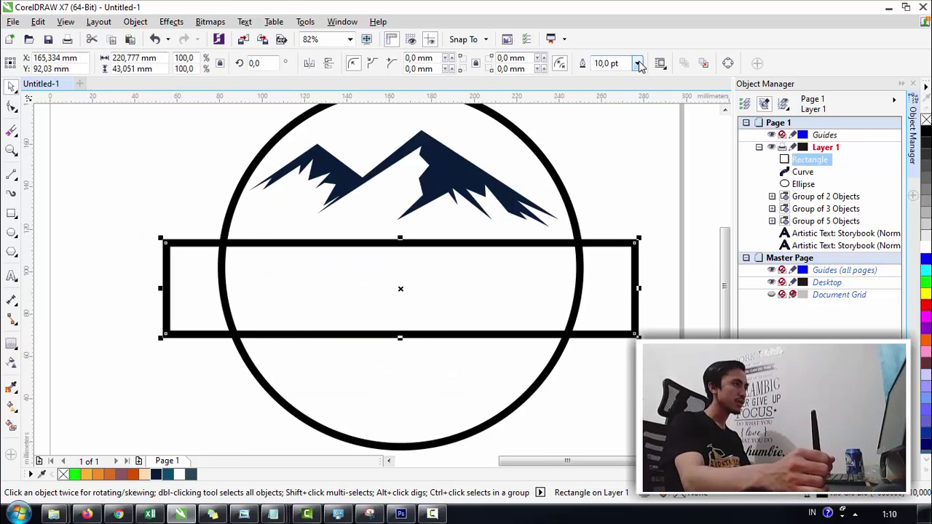
pyautogui.click(637, 63)
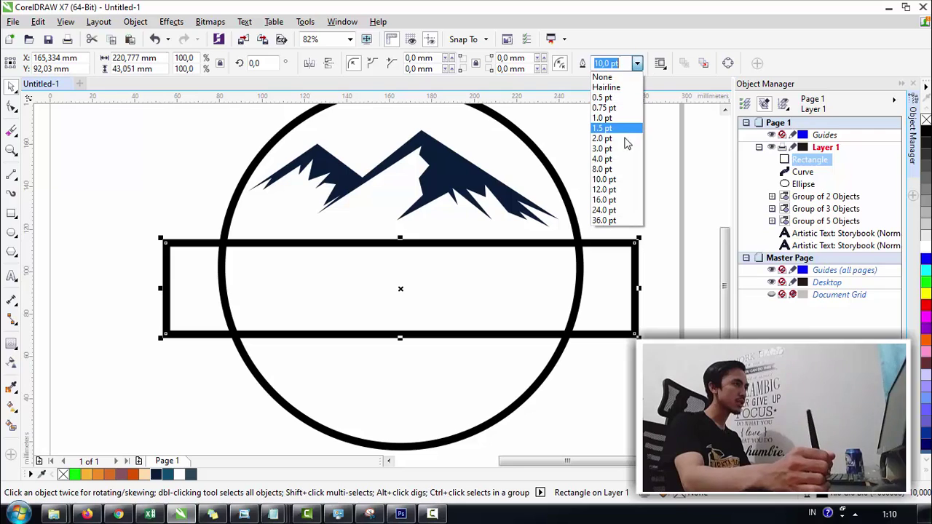
pyautogui.click(619, 143)
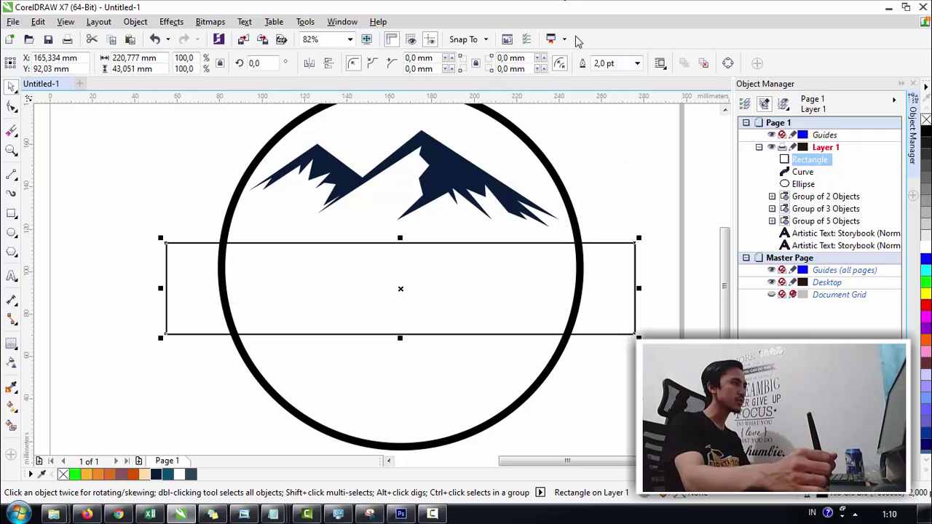
pyautogui.hotkey('ctrl', 'z')
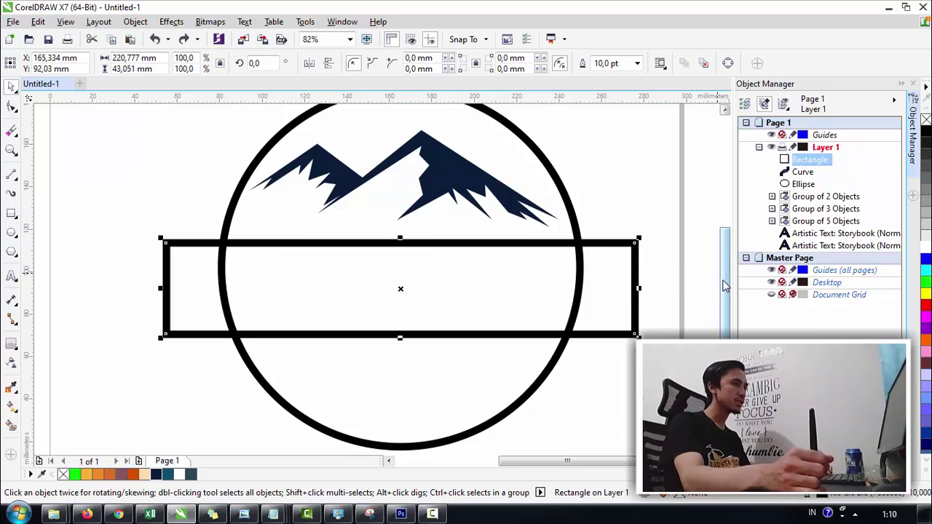
# Try moving the rectangle up over the circle and undo the move
pyautogui.moveTo(725, 290)
pyautogui.mouseDown()
pyautogui.moveTo(725, 275)
pyautogui.moveTo(725, 283)
pyautogui.mouseUp()
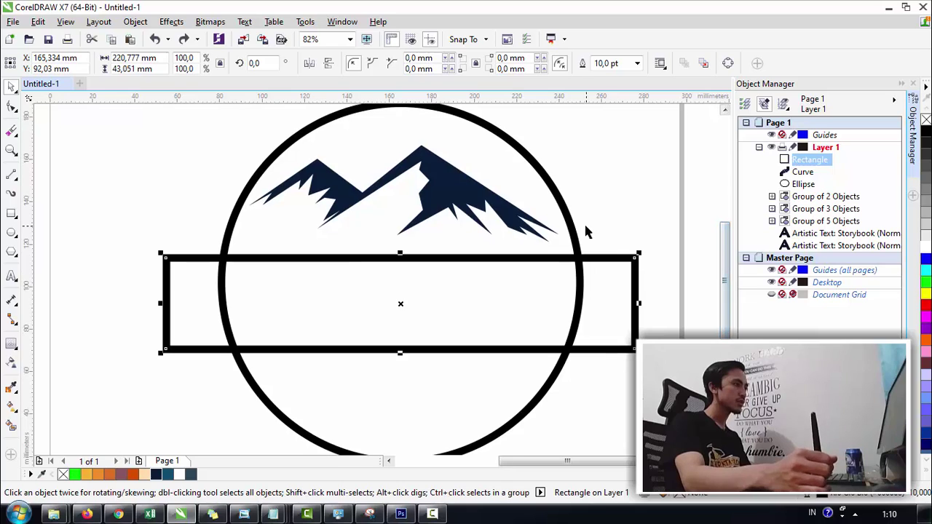
pyautogui.keyDown('shift'); pyautogui.click(575, 230); pyautogui.keyUp('shift')
pyautogui.click(582, 228)
pyautogui.click(616, 258)
pyautogui.click(614, 259)
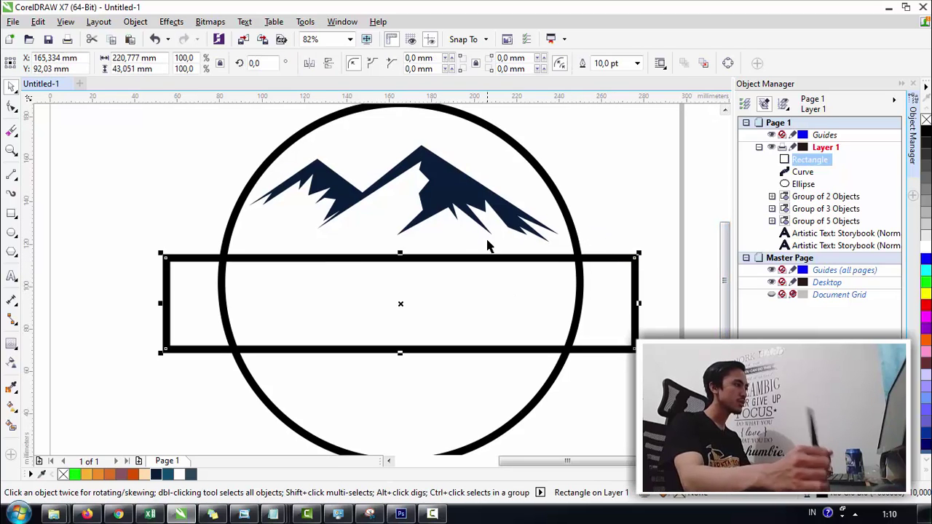
pyautogui.click(430, 191)
pyautogui.click(614, 195)
pyautogui.click(596, 259)
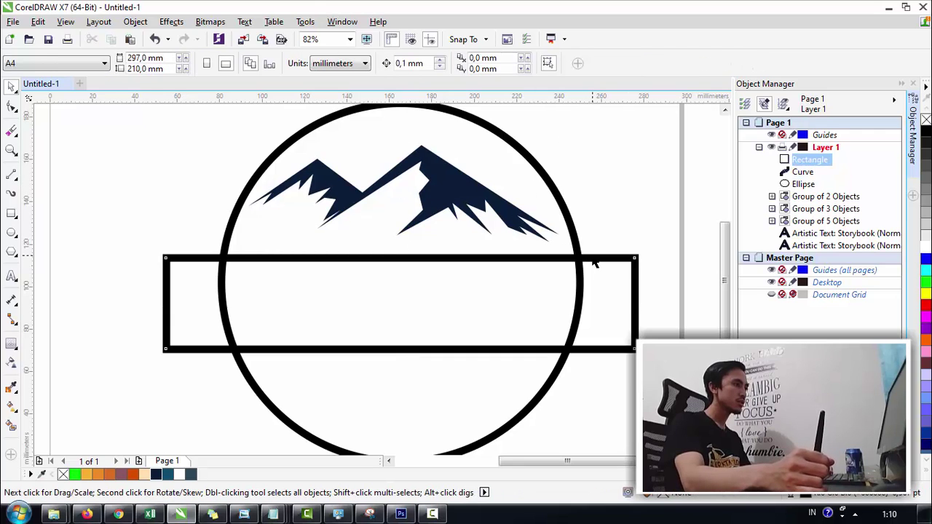
pyautogui.moveTo(593, 256); pyautogui.dragTo(598, 226)
pyautogui.hotkey('ctrl', 'z')
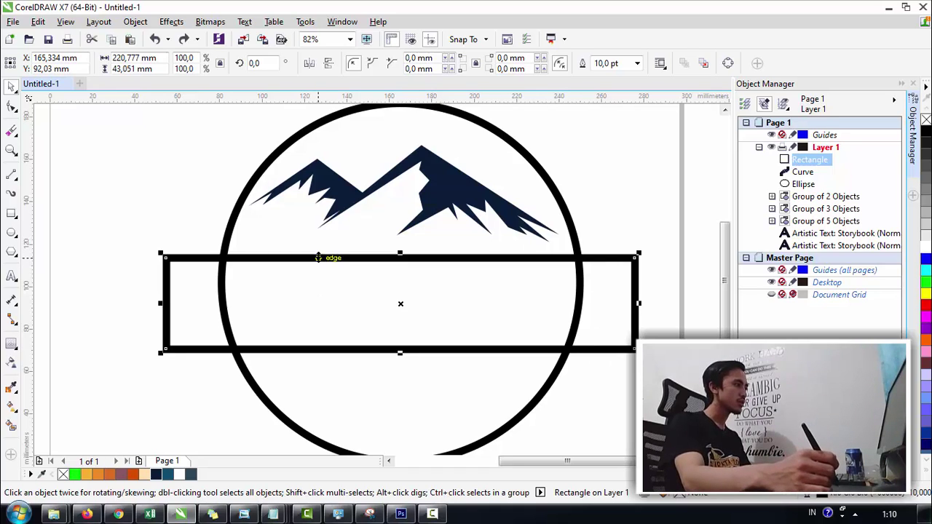
# Convert the outlines of the rectangle and the circle to objects, undoing the test moves of each
pyautogui.hotkey('ctrl', 'shift', 'q')
pyautogui.moveTo(319, 258); pyautogui.dragTo(263, 251)
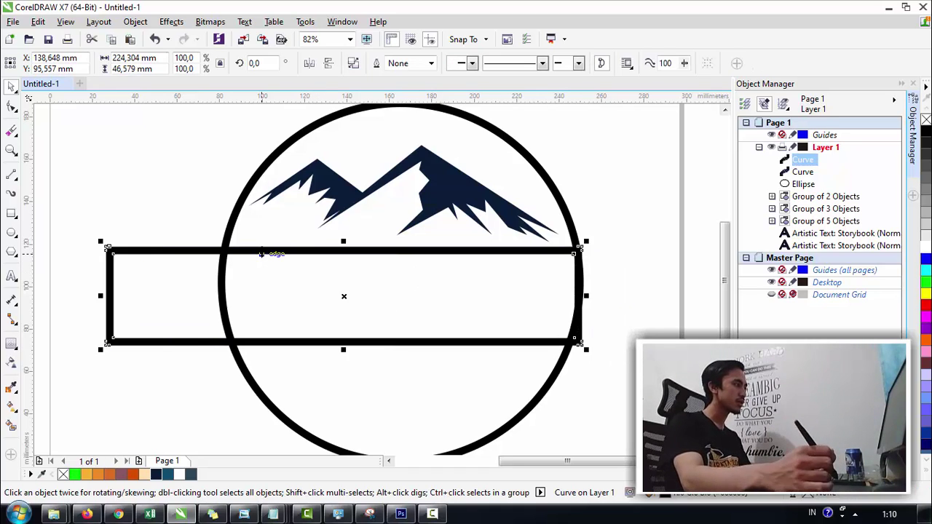
pyautogui.hotkey('ctrl', 'z')
pyautogui.click(230, 235)
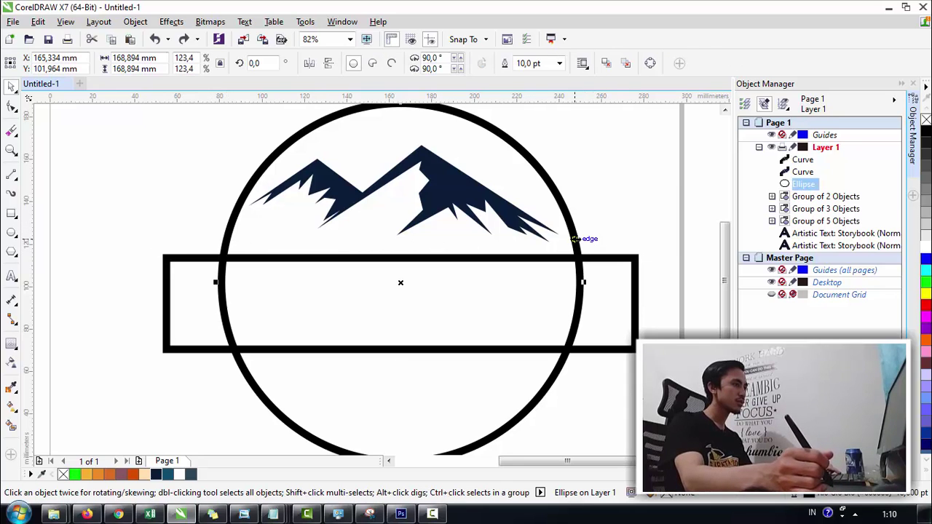
pyautogui.hotkey('ctrl', 'q')
pyautogui.moveTo(574, 235); pyautogui.dragTo(593, 224)
pyautogui.hotkey('ctrl', 'z')
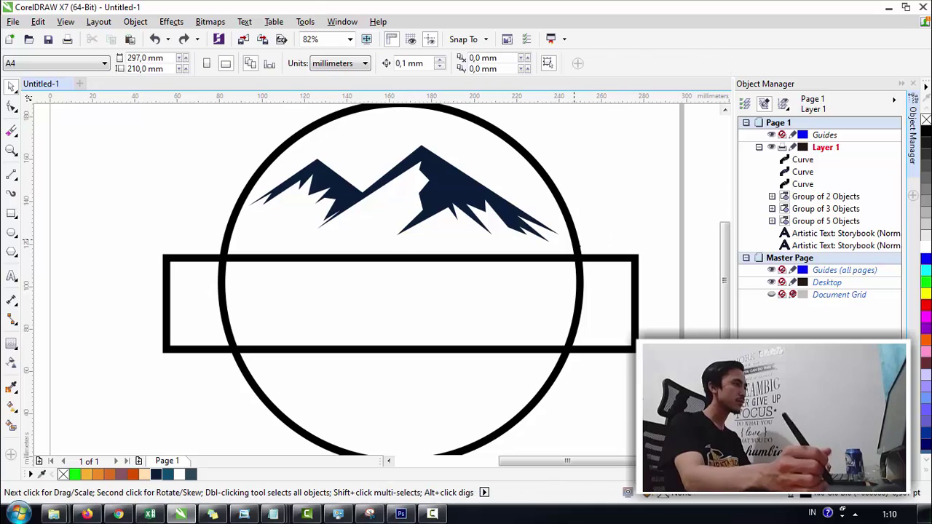
# Give the frame a hairline outline and draw a rectangle about 261 × 40 mm between its long bars, extending past both ends
pyautogui.click(371, 259)
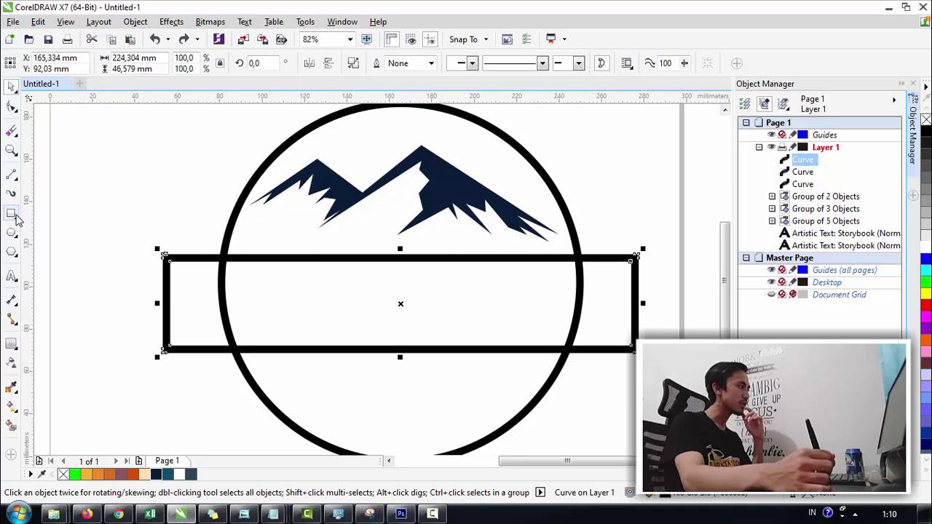
pyautogui.click(10, 214)
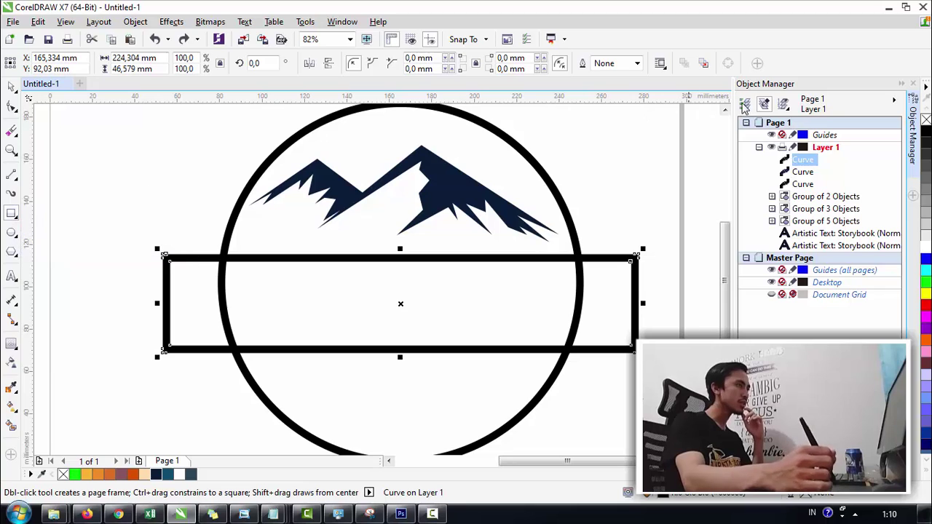
pyautogui.click(638, 64)
pyautogui.click(604, 84)
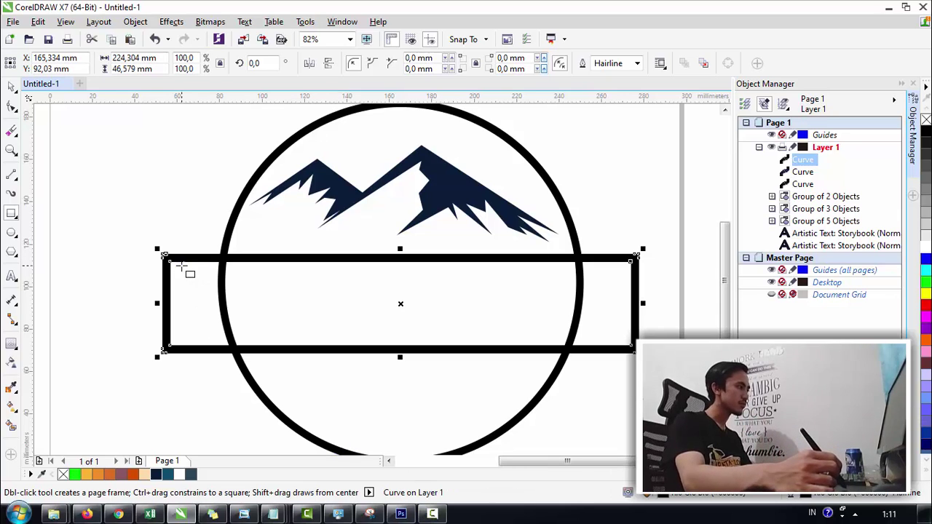
pyautogui.moveTo(184, 262); pyautogui.dragTo(608, 350)
pyautogui.press('space')
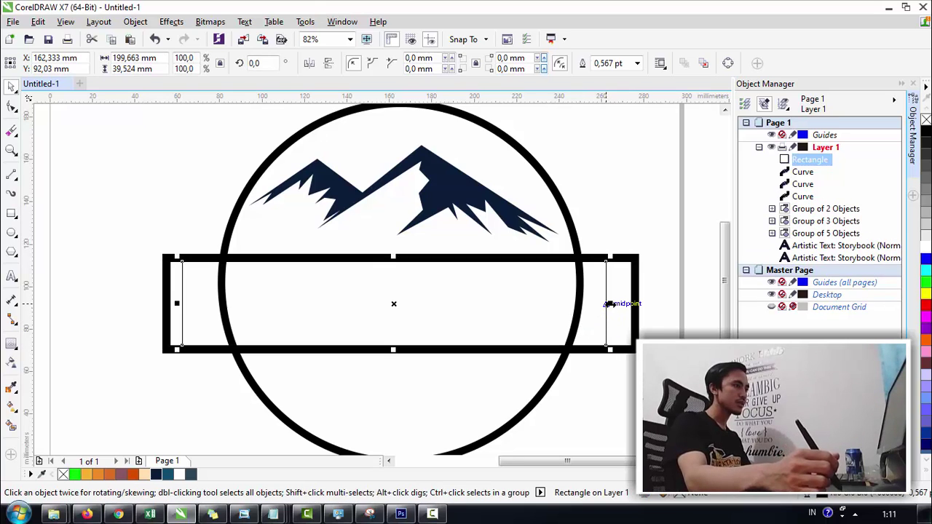
pyautogui.moveTo(610, 304); pyautogui.dragTo(680, 303)
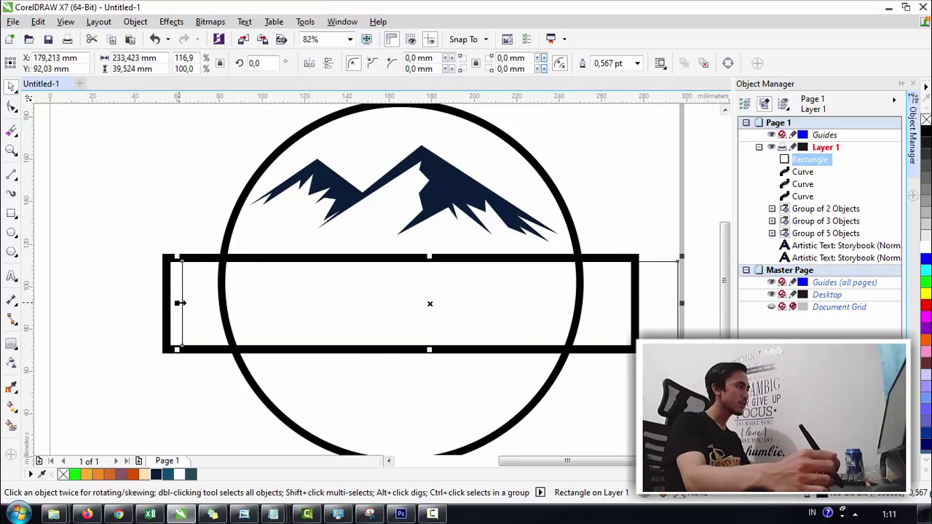
pyautogui.moveTo(180, 304); pyautogui.dragTo(109, 303)
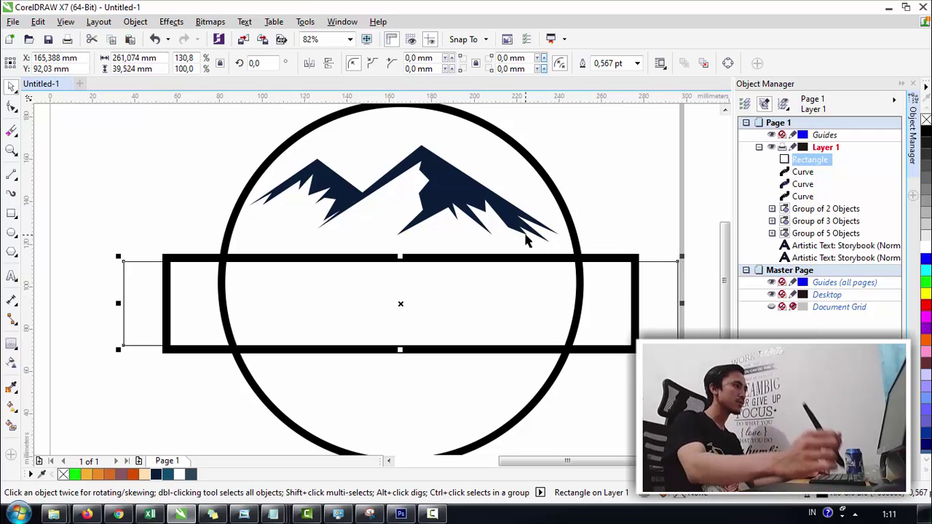
# Trim the frame with the new rectangle to cut away its two short sides
pyautogui.click(605, 284)
pyautogui.click(619, 263)
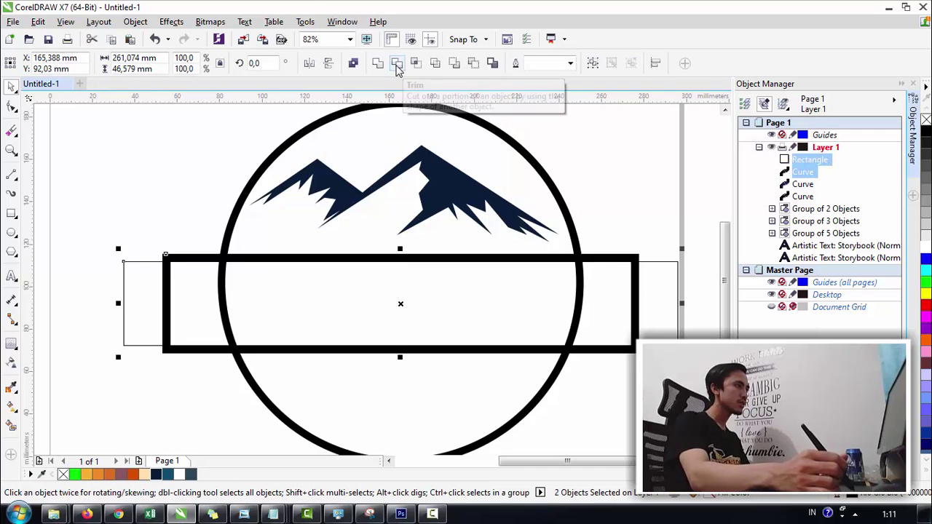
pyautogui.click(397, 63)
# Trim the circle's ring with the same rectangle to open a gap between the bars, and delete the rectangle
pyautogui.click(577, 210)
pyautogui.click(613, 264)
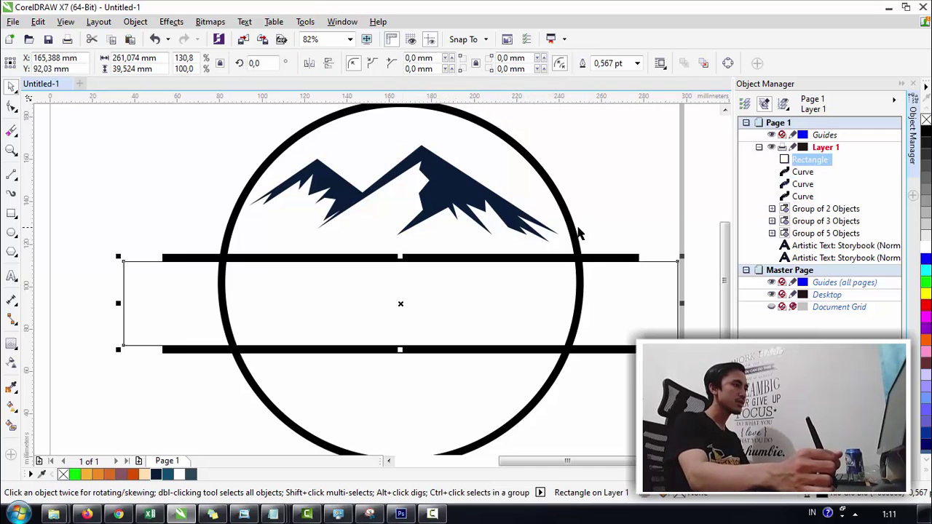
pyautogui.keyDown('shift'); pyautogui.click(574, 232); pyautogui.keyUp('shift')
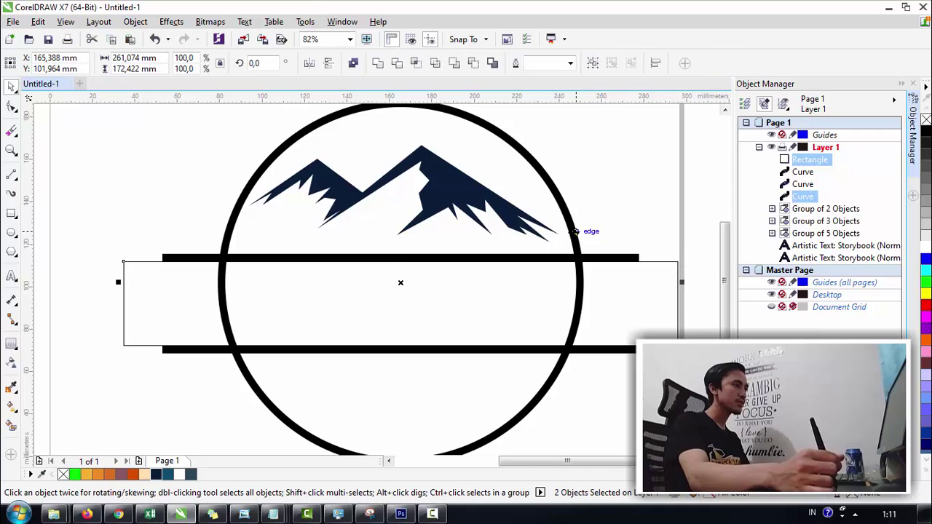
pyautogui.click(397, 64)
pyautogui.click(577, 262)
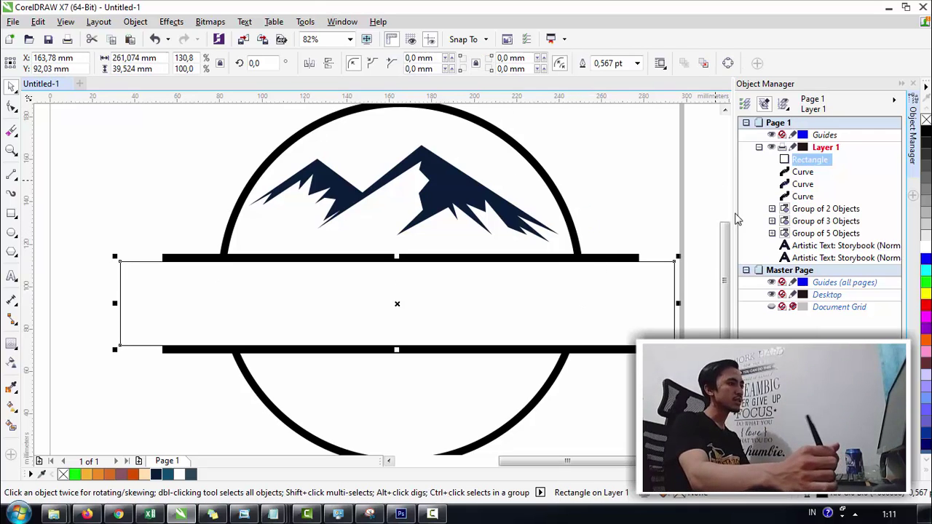
pyautogui.press('Delete')
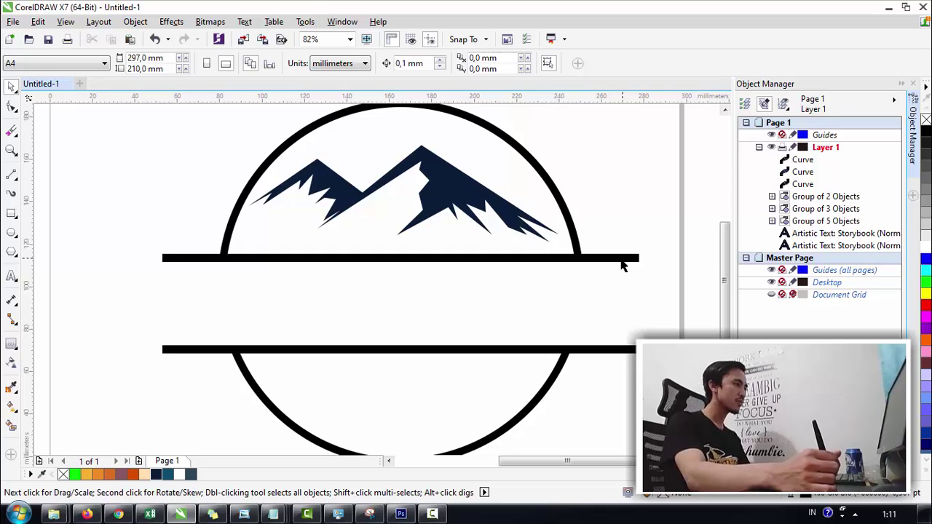
# Fill the mountain, the split circle and the two bars with the dark navy of the document palette
pyautogui.click(626, 259)
pyautogui.keyDown('shift'); pyautogui.click(577, 243); pyautogui.keyUp('shift')
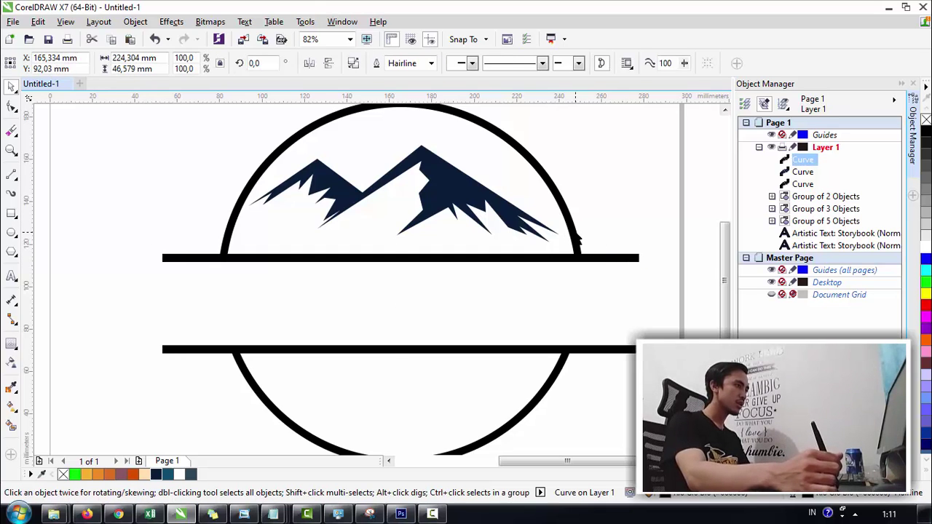
pyautogui.click(606, 235)
pyautogui.click(451, 190)
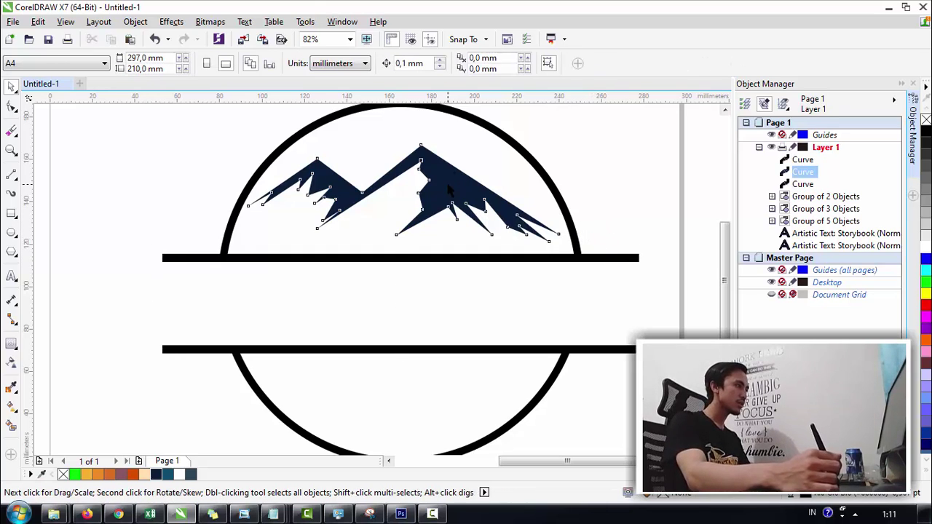
pyautogui.press('z')
pyautogui.click(96, 65)
pyautogui.press('space')
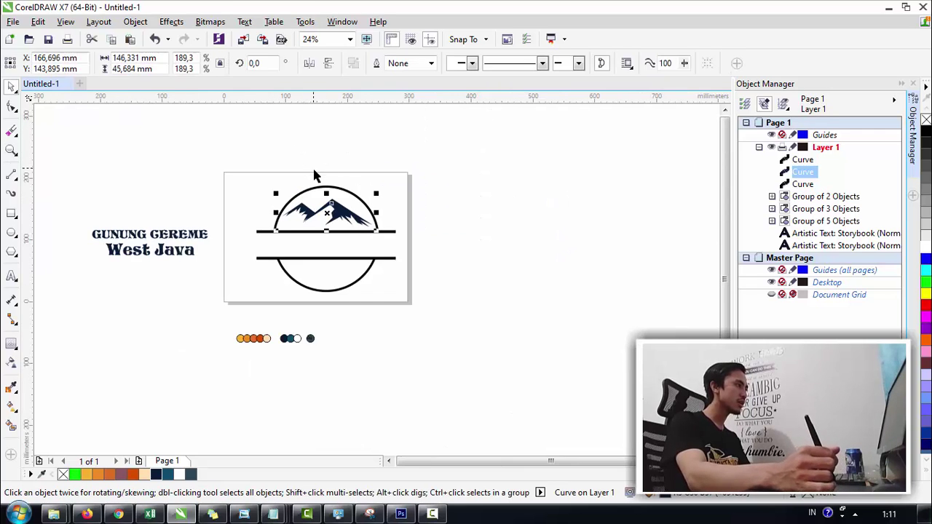
pyautogui.click(314, 169)
pyautogui.moveTo(229, 155); pyautogui.dragTo(412, 306)
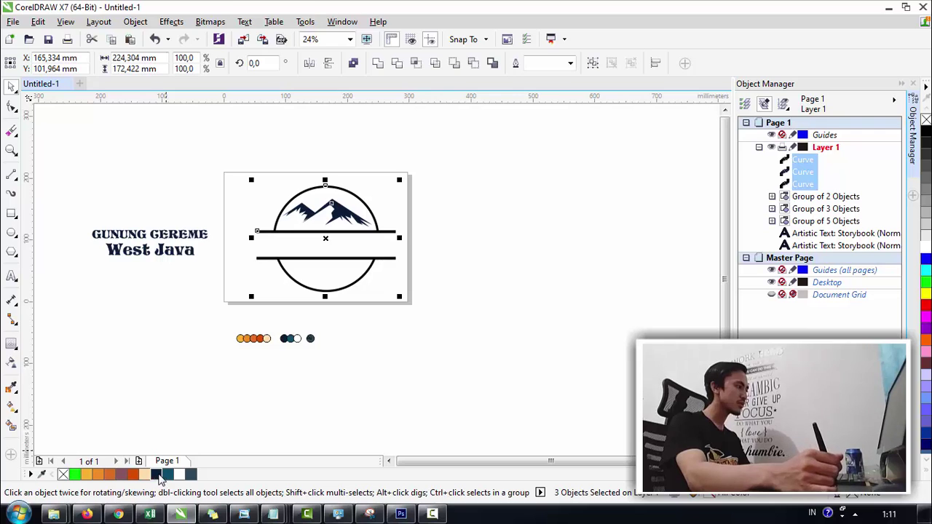
pyautogui.click(156, 474)
pyautogui.click(375, 398)
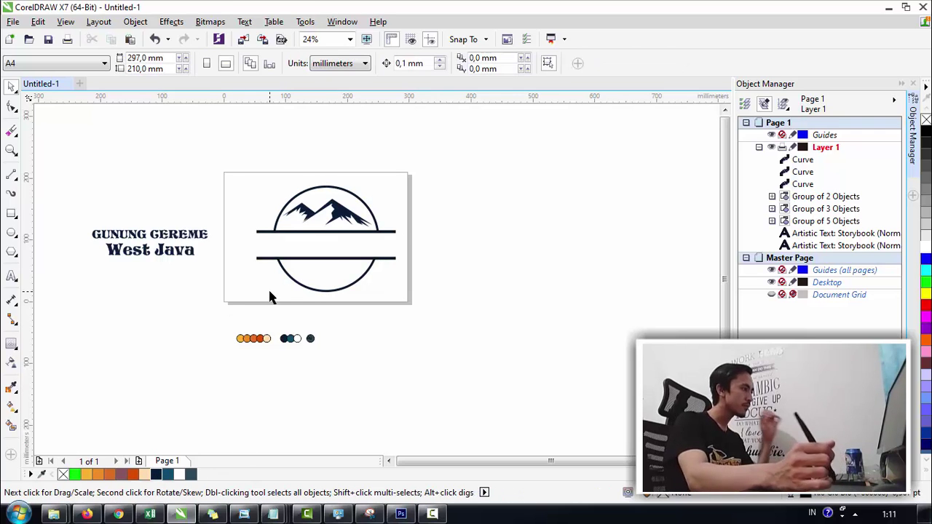
# Move the "GUNUNG GEREME" text into the gap between the two horizontal bars
pyautogui.moveTo(243, 168); pyautogui.dragTo(434, 287)
pyautogui.moveTo(179, 239); pyautogui.dragTo(337, 250)
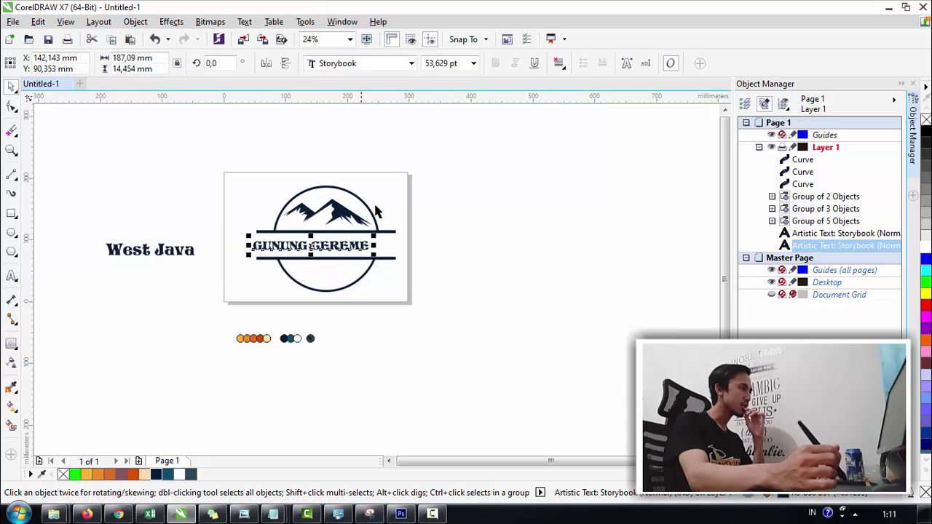
# Enlarge the "GUNUNG CEREME" text to about 229 mm wide and 23 mm high, and shift it down between the two bars
pyautogui.press('z')
pyautogui.moveTo(251, 183); pyautogui.dragTo(408, 302)
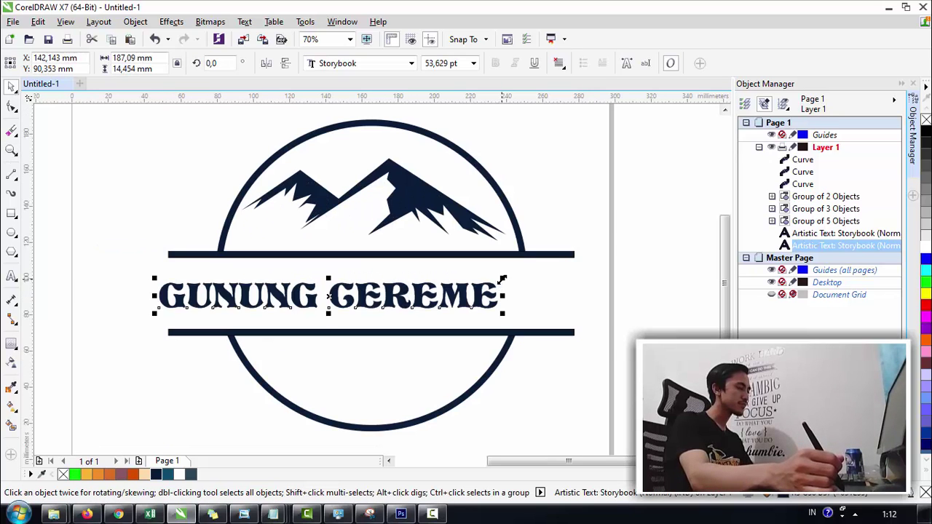
pyautogui.moveTo(503, 279); pyautogui.dragTo(579, 272)
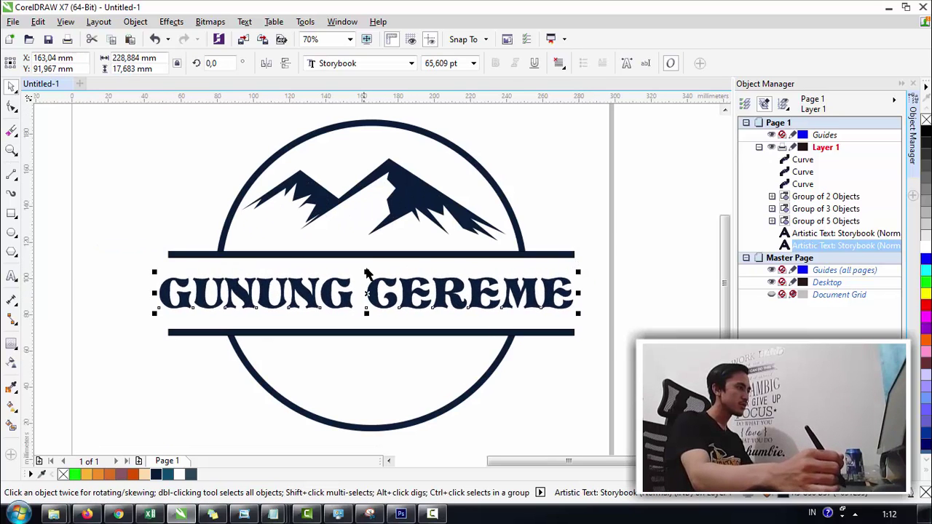
pyautogui.moveTo(368, 274); pyautogui.dragTo(370, 265)
pyautogui.click(368, 326)
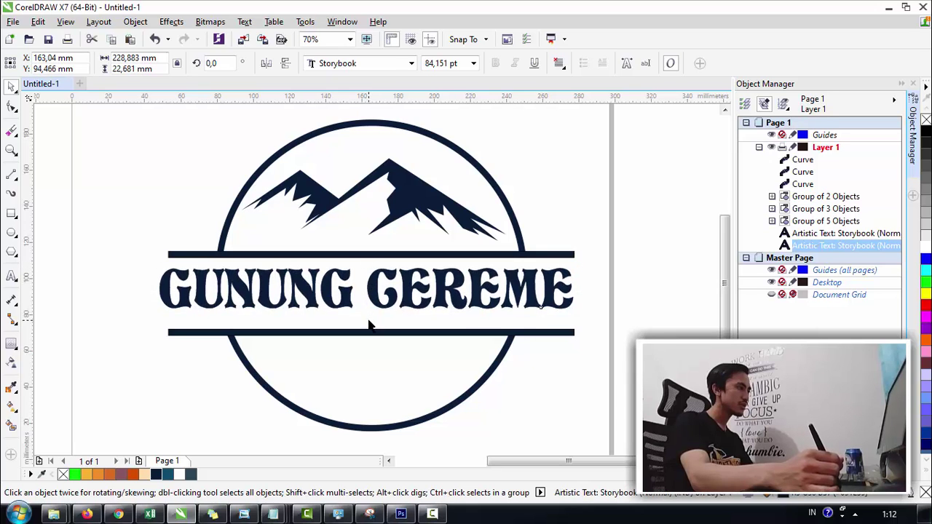
pyautogui.click(379, 306)
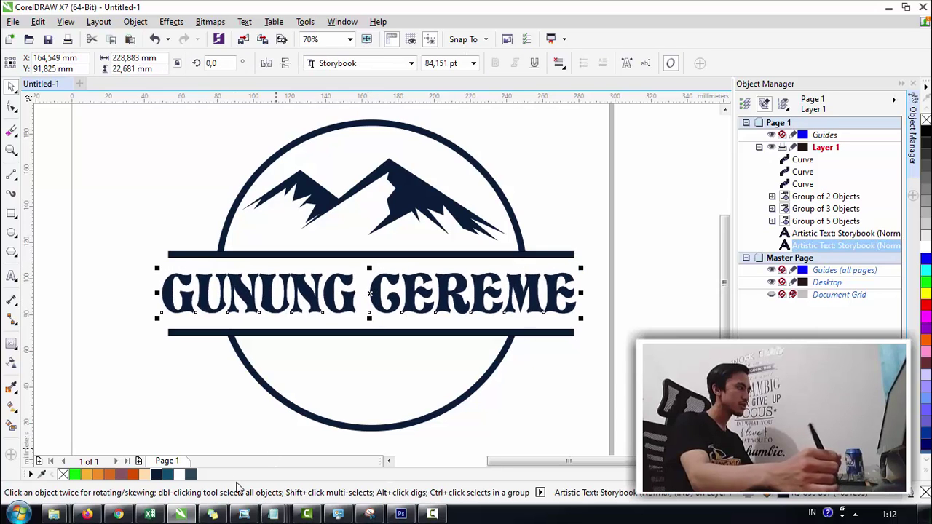
# Switch to Firefox and search Google for "gunung di jawa barat"
pyautogui.click(87, 514)
pyautogui.click(321, 10)
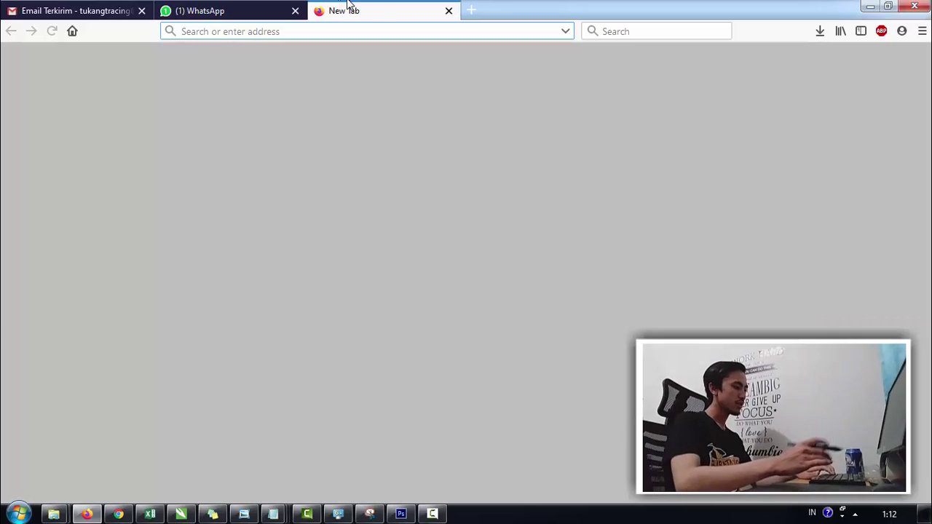
pyautogui.write('gunung')
pyautogui.hotkey('ctrl', 'a')
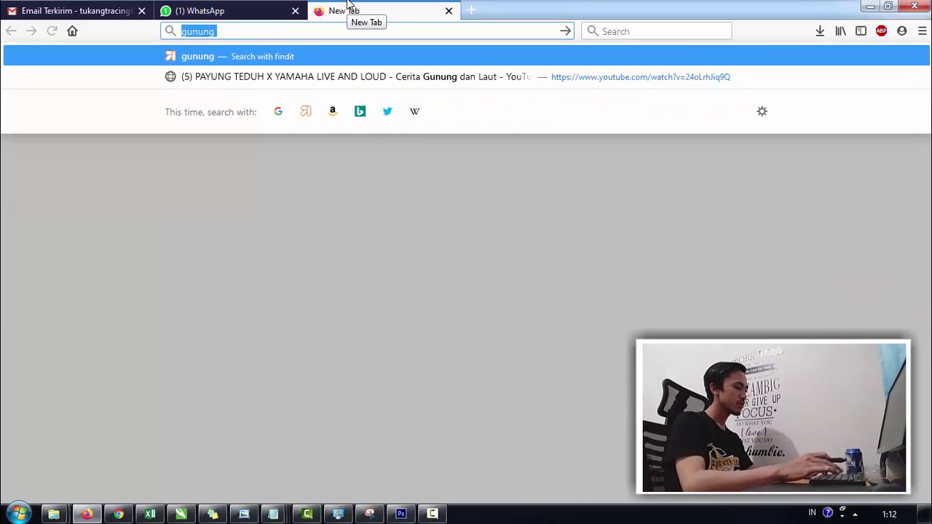
pyautogui.press('BackSpace')
pyautogui.write('go')
pyautogui.press('Return')
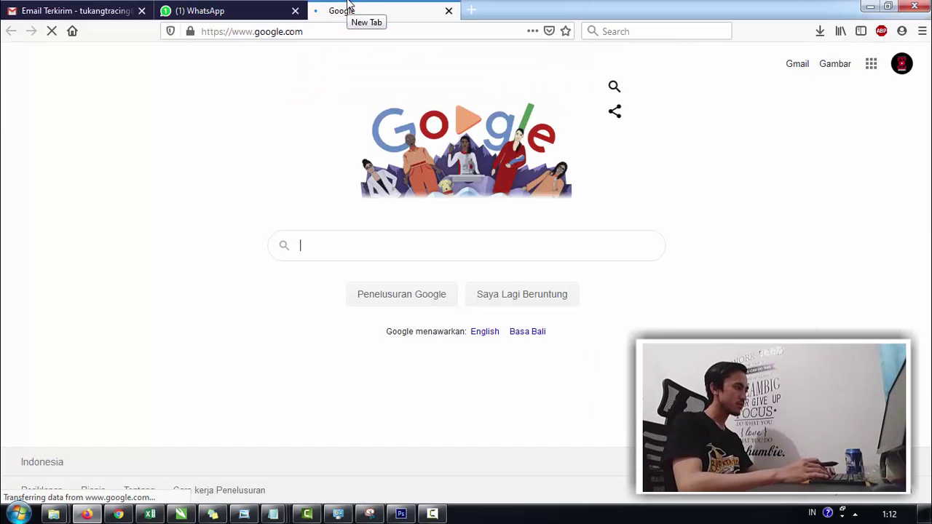
pyautogui.write('gunung')
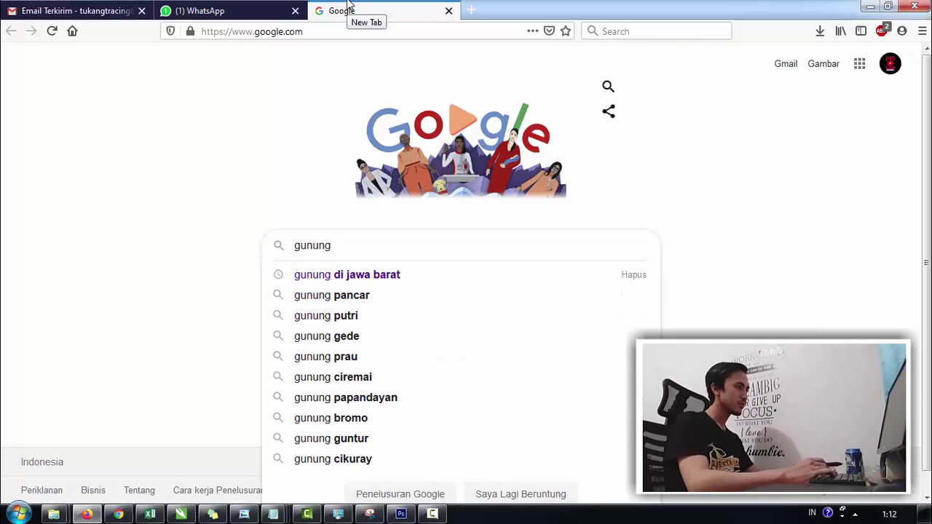
pyautogui.write(' c')
pyautogui.press('BackSpace')
pyautogui.press('Down')
pyautogui.press('Return')
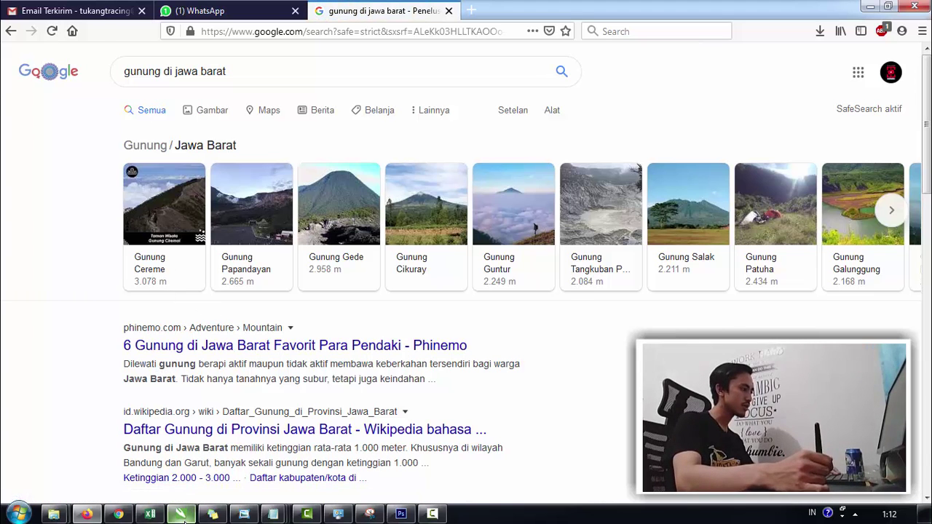
# Back in CorelDRAW, narrow the "GUNUNG CEREME" text to about 223 mm wide and centre it horizontally on the upper bar
pyautogui.click(181, 515)
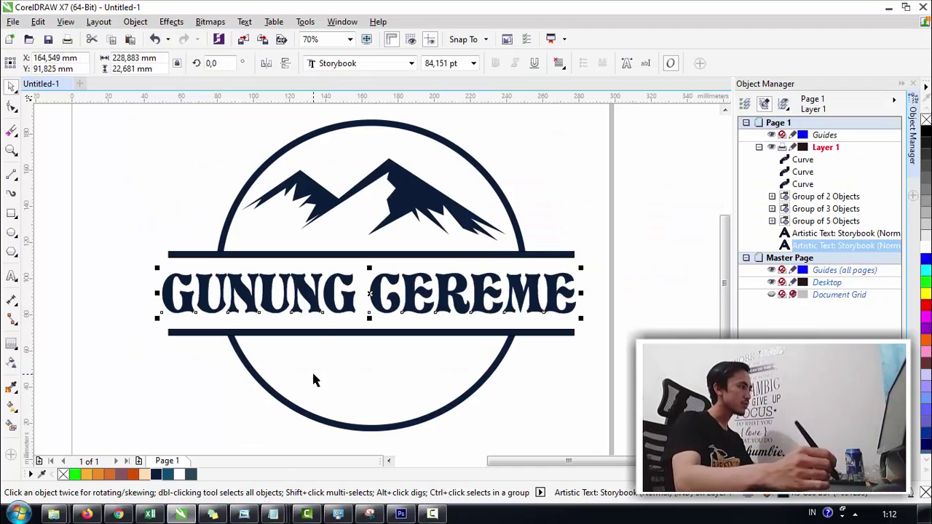
pyautogui.moveTo(155, 295); pyautogui.dragTo(168, 258)
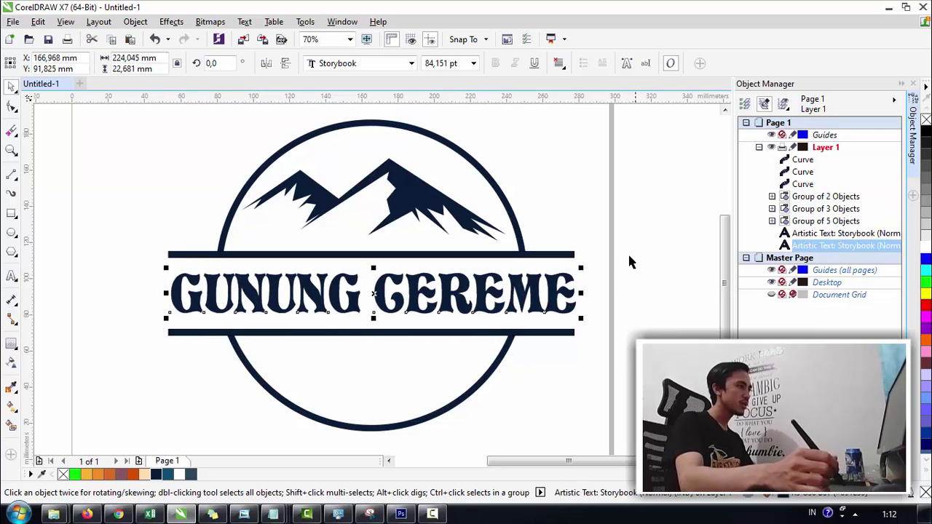
pyautogui.moveTo(581, 293); pyautogui.dragTo(575, 260)
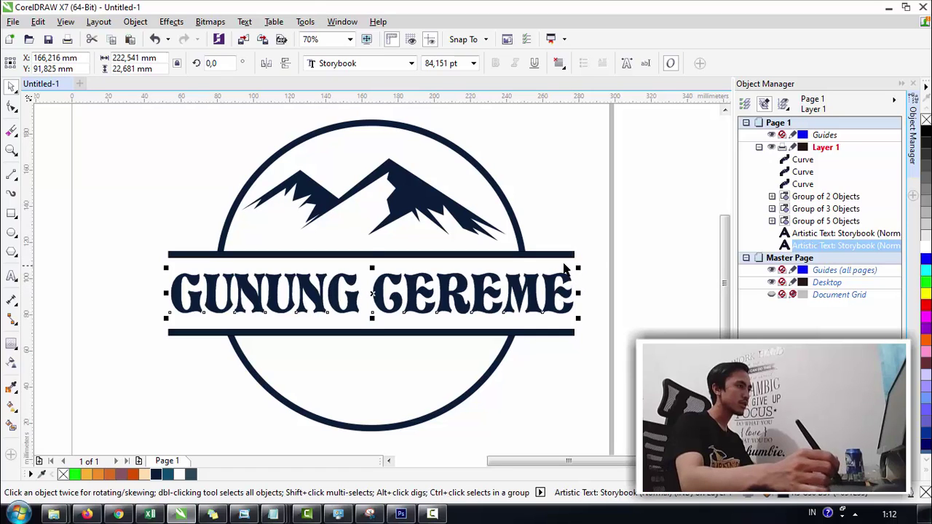
pyautogui.keyDown('shift'); pyautogui.click(563, 257); pyautogui.keyUp('shift')
pyautogui.press('c')
pyautogui.press('Escape')
# Try widening the "GUNUNG CEREME" text evenly from its centre to about 244 mm, and undo it
pyautogui.click(514, 305)
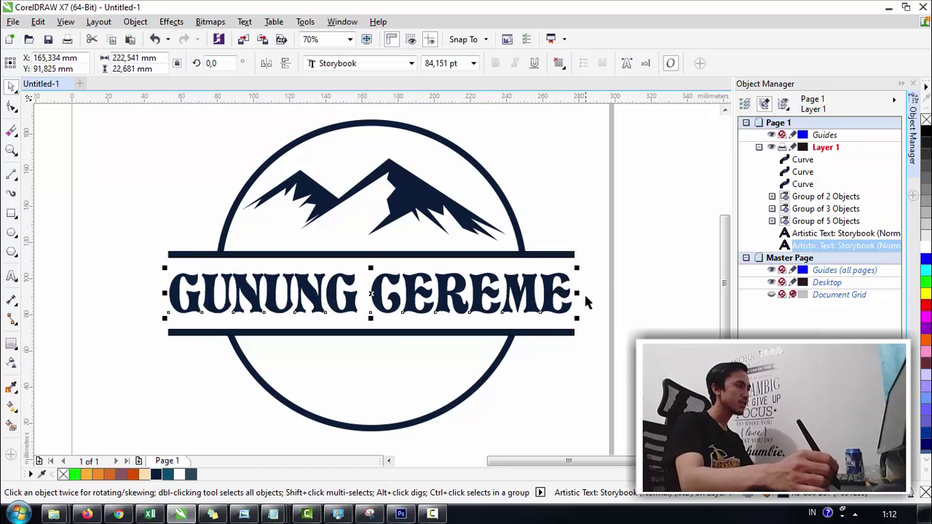
pyautogui.moveTo(584, 292); pyautogui.dragTo(606, 293)
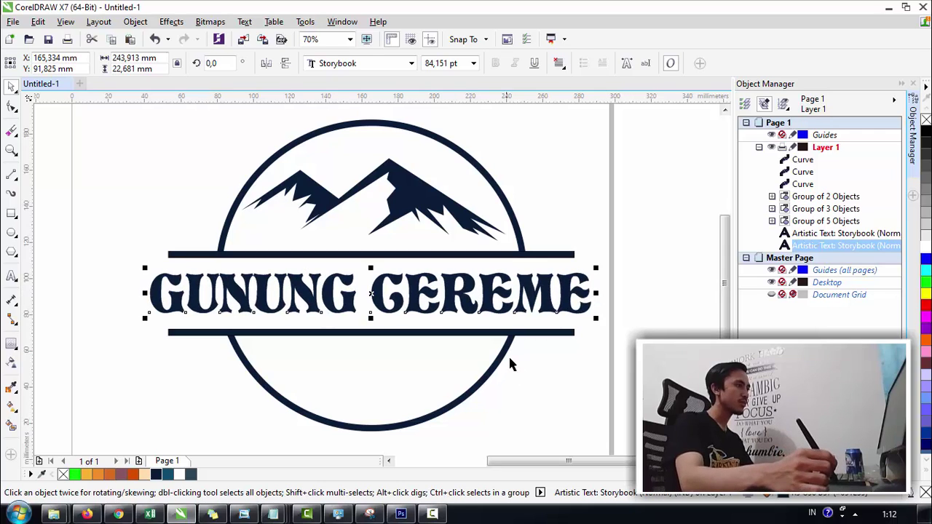
pyautogui.hotkey('ctrl', 'z')
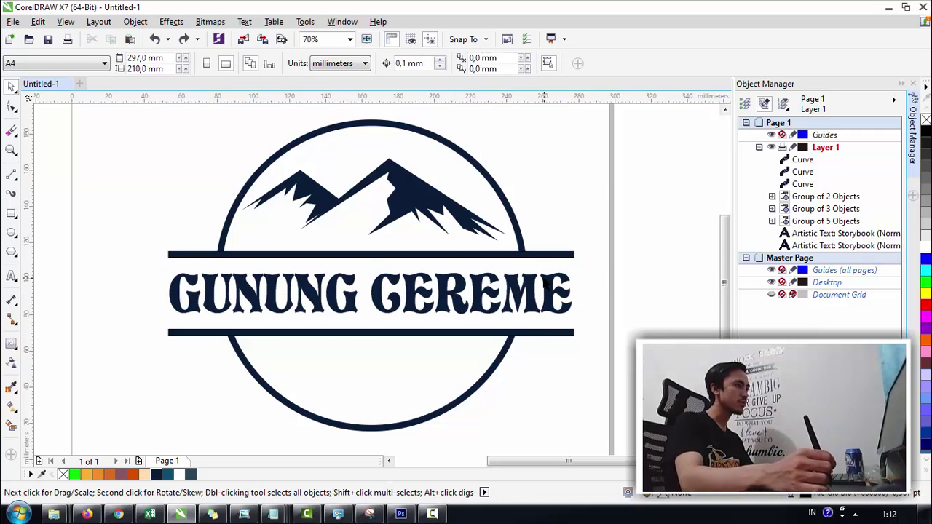
# Stretch the "GUNUNG CEREME" text to about 25 mm high and centre it vertically between the two bars
pyautogui.moveTo(371, 268); pyautogui.dragTo(372, 261)
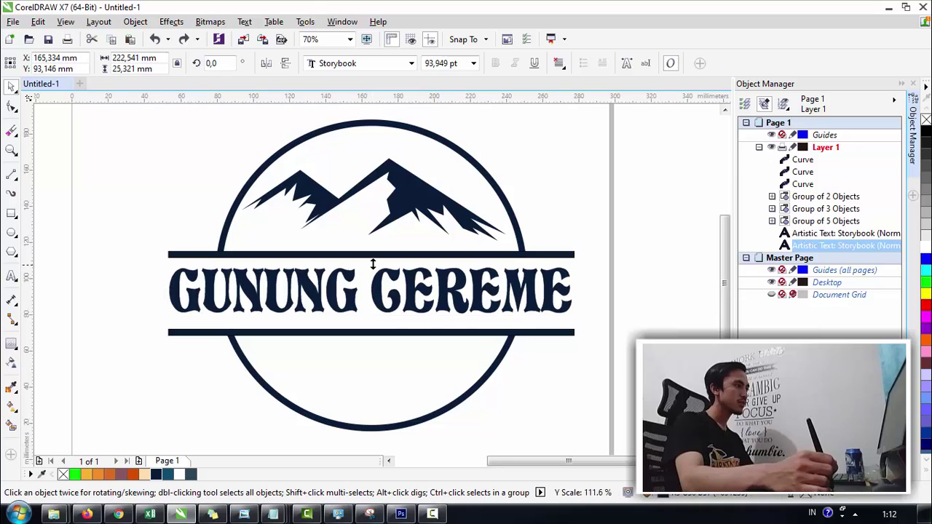
pyautogui.keyDown('shift'); pyautogui.click(573, 254); pyautogui.keyUp('shift')
pyautogui.click(597, 255)
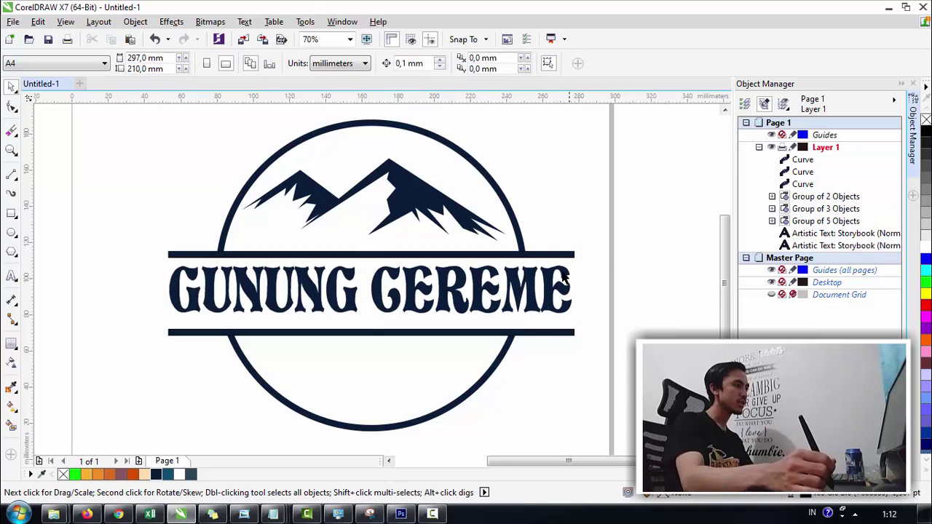
pyautogui.click(556, 284)
pyautogui.keyDown('shift'); pyautogui.click(574, 254); pyautogui.keyUp('shift')
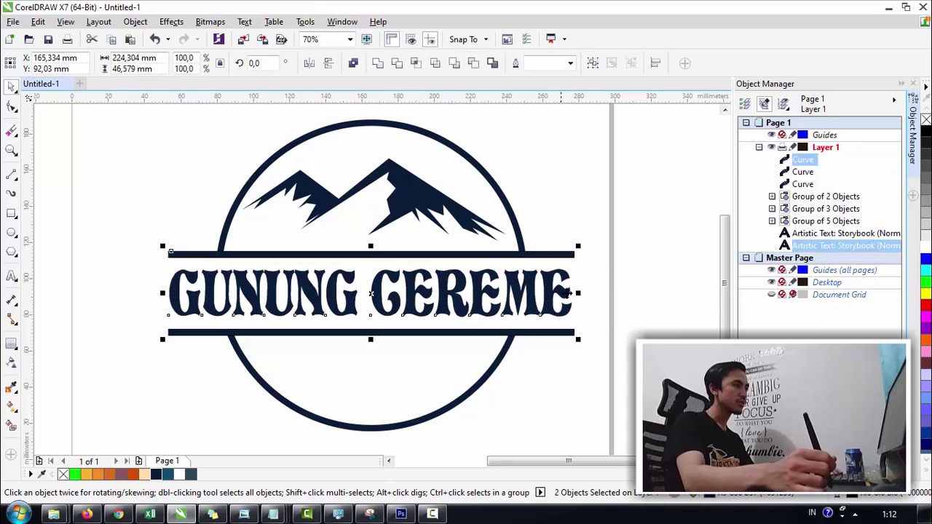
pyautogui.click(607, 291)
pyautogui.click(512, 285)
pyautogui.click(553, 219)
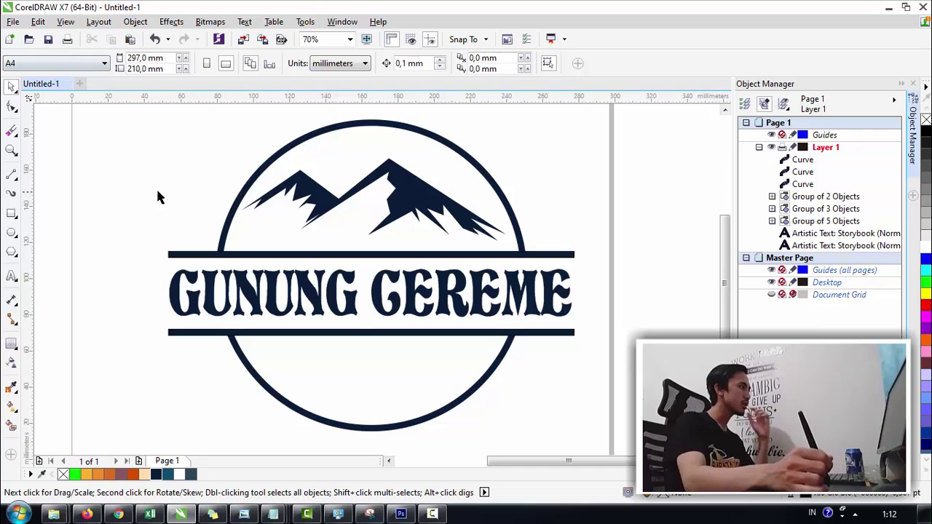
# Move the "West Java" text into the lower part of the circle, just below the lower bar
pyautogui.press('z')
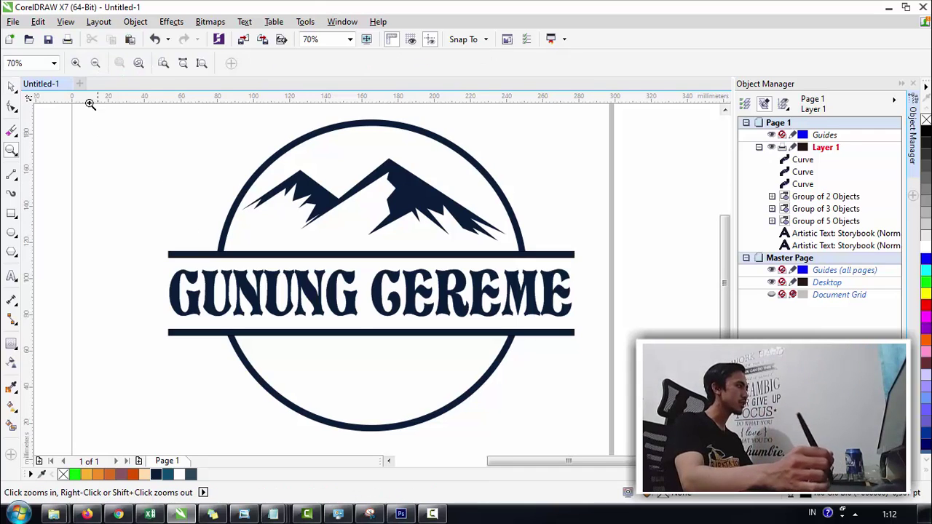
pyautogui.click(102, 64)
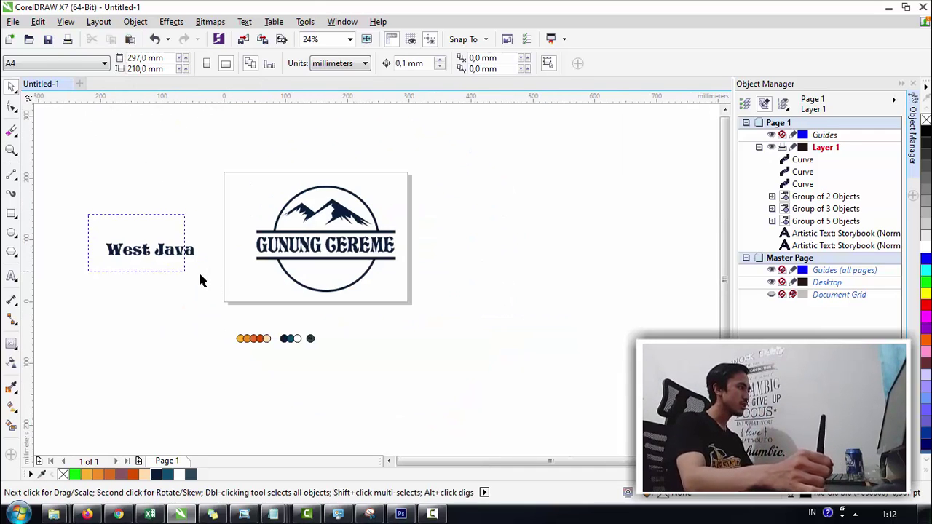
pyautogui.moveTo(199, 274); pyautogui.dragTo(204, 275)
pyautogui.moveTo(155, 247); pyautogui.dragTo(257, 257)
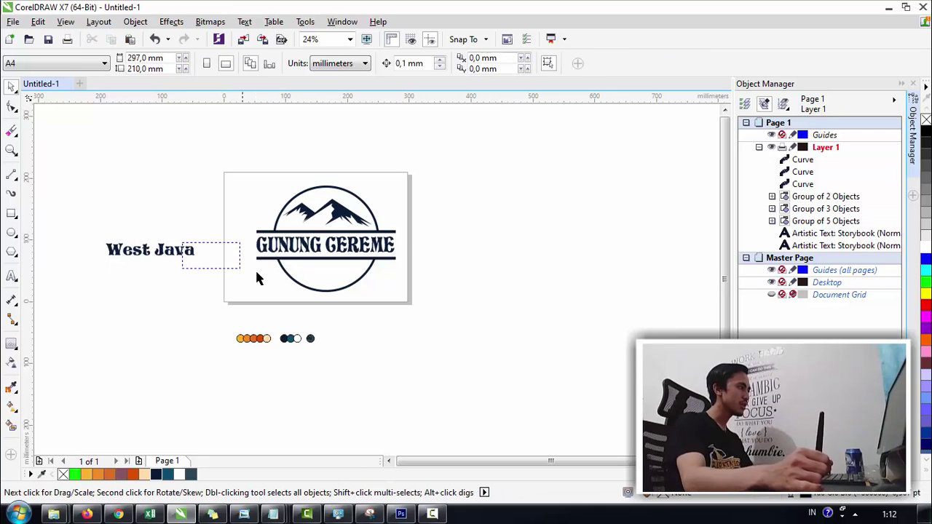
pyautogui.moveTo(179, 252); pyautogui.dragTo(358, 275)
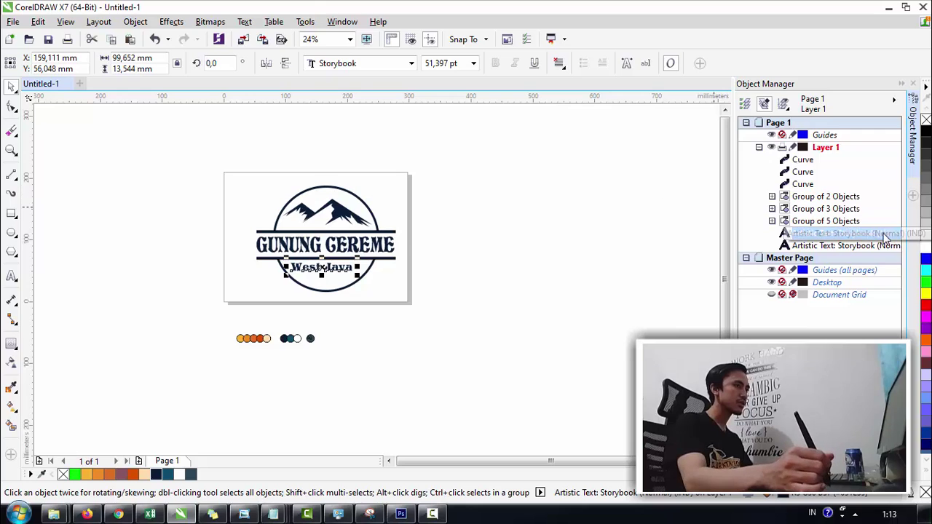
# Bring both text objects to the top of Layer 1's stacking order
pyautogui.keyDown('shift'); pyautogui.click(831, 245); pyautogui.keyUp('shift')
pyautogui.moveTo(841, 237); pyautogui.dragTo(835, 151)
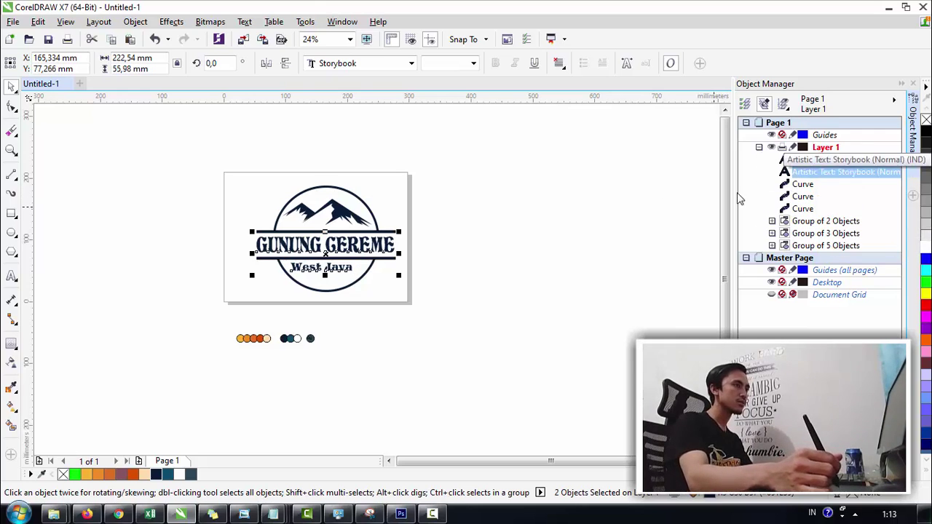
pyautogui.click(516, 265)
# Centre the "West Java" text horizontally on the bars
pyautogui.press('z')
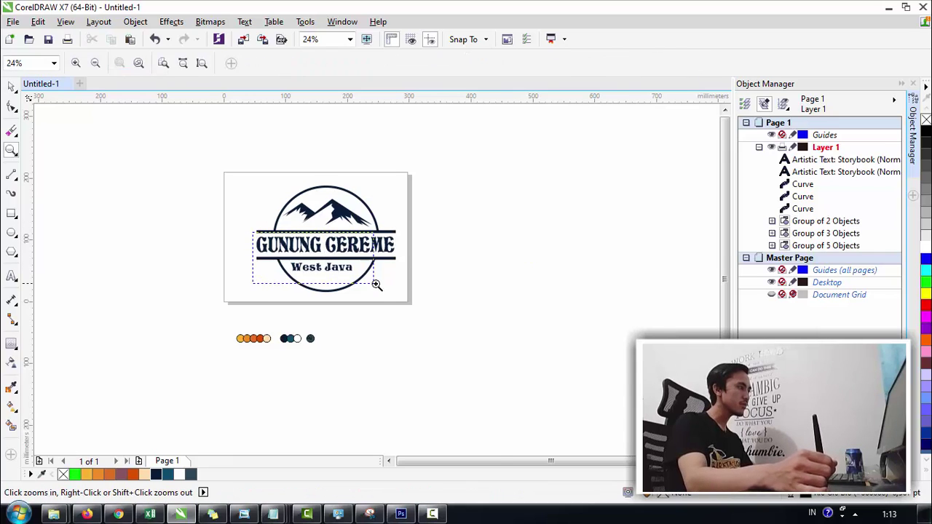
pyautogui.moveTo(376, 284); pyautogui.dragTo(380, 287)
pyautogui.click(398, 325)
pyautogui.keyDown('shift'); pyautogui.click(415, 273); pyautogui.keyUp('shift')
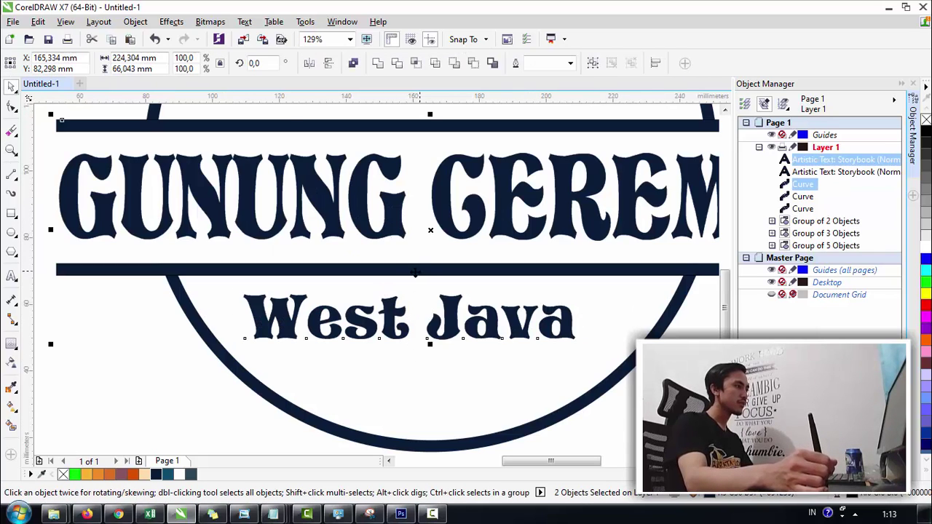
pyautogui.press('c')
pyautogui.press('x')
pyautogui.press('z')
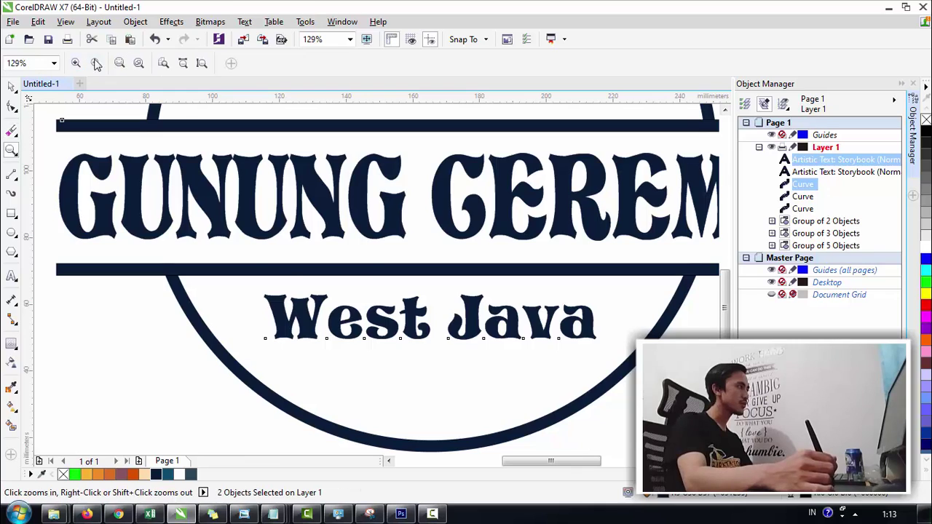
pyautogui.rightClick(408, 216)
pyautogui.press('space')
pyautogui.click(344, 295)
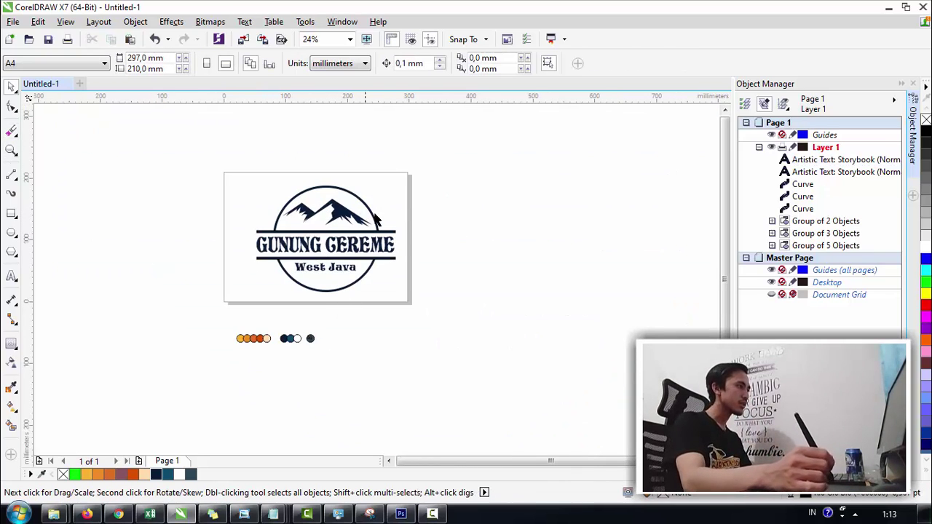
# Scale the "West Java" text down about its centre to about 82 mm wide
pyautogui.moveTo(412, 299); pyautogui.dragTo(427, 299)
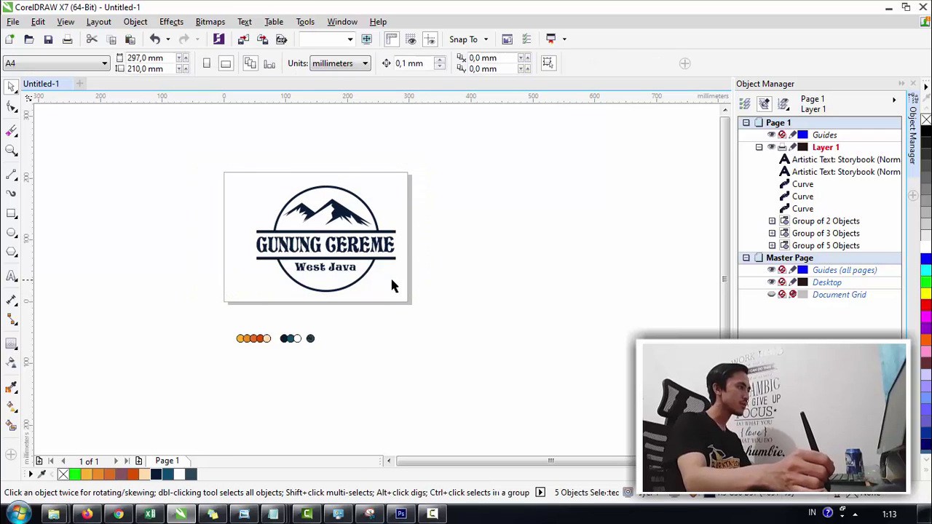
pyautogui.press('z')
pyautogui.moveTo(322, 282); pyautogui.dragTo(399, 299)
pyautogui.press('space')
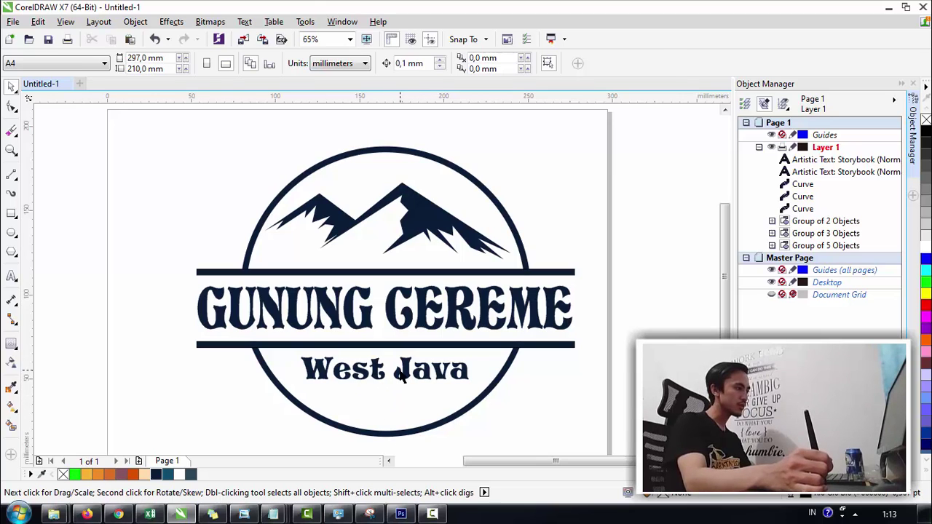
pyautogui.click(401, 374)
pyautogui.moveTo(475, 384); pyautogui.dragTo(469, 383)
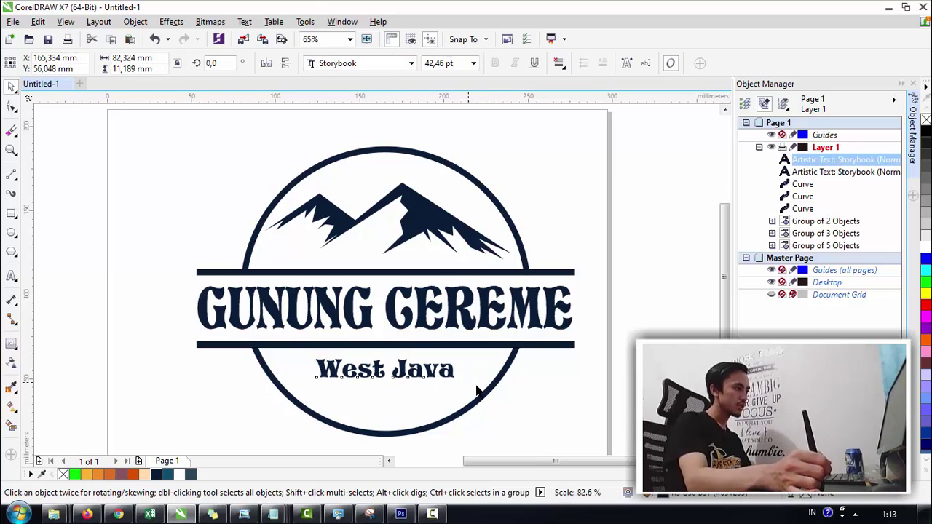
pyautogui.click(500, 396)
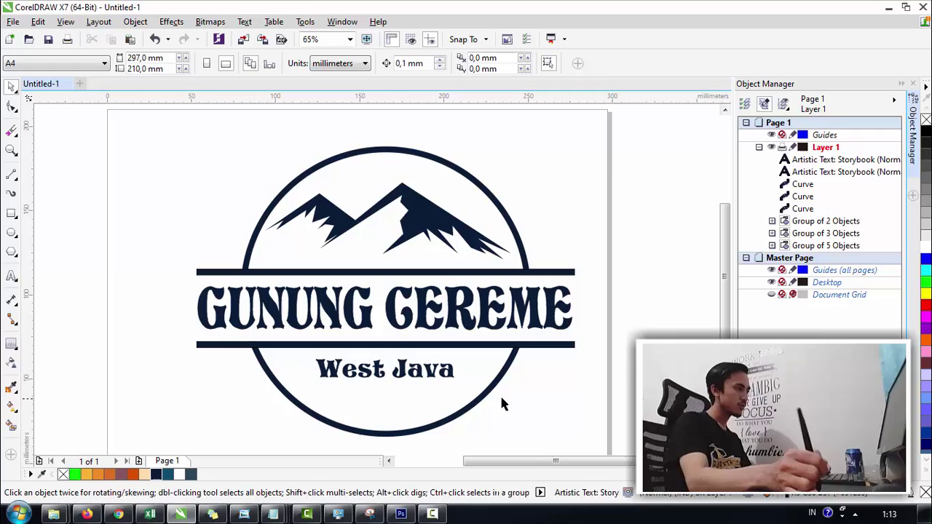
# Draw a five-pointed star about 5.7 mm wide just below the beginning of the "West Java" text
pyautogui.click(17, 283)
pyautogui.click(9, 256)
pyautogui.click(16, 256)
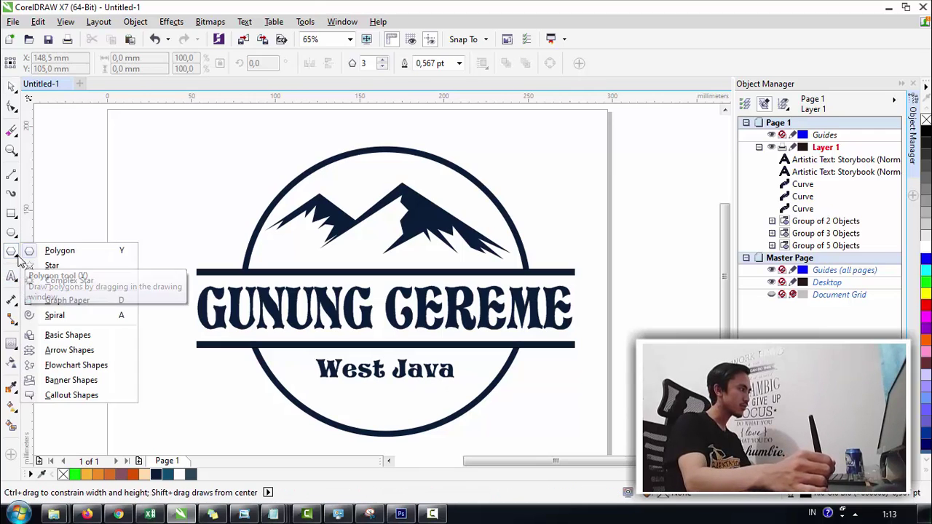
pyautogui.click(37, 265)
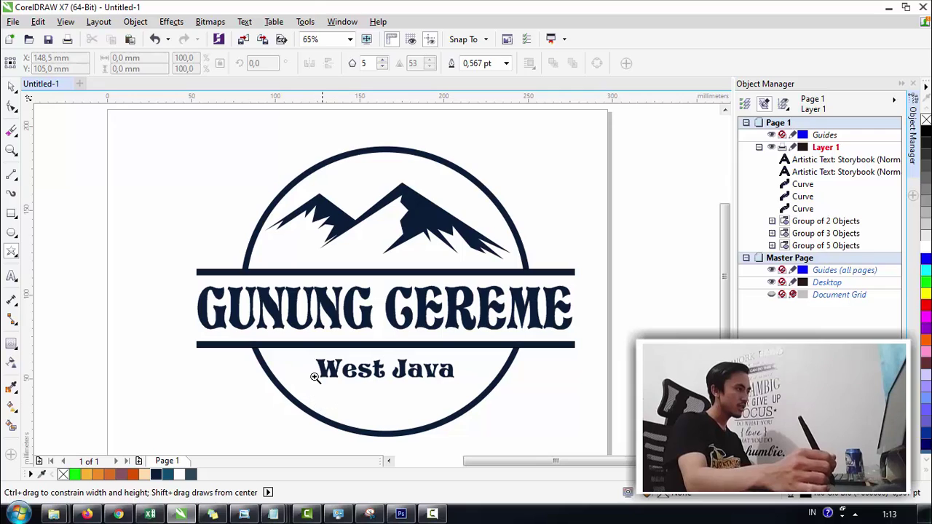
pyautogui.press('z')
pyautogui.moveTo(282, 327); pyautogui.dragTo(497, 431)
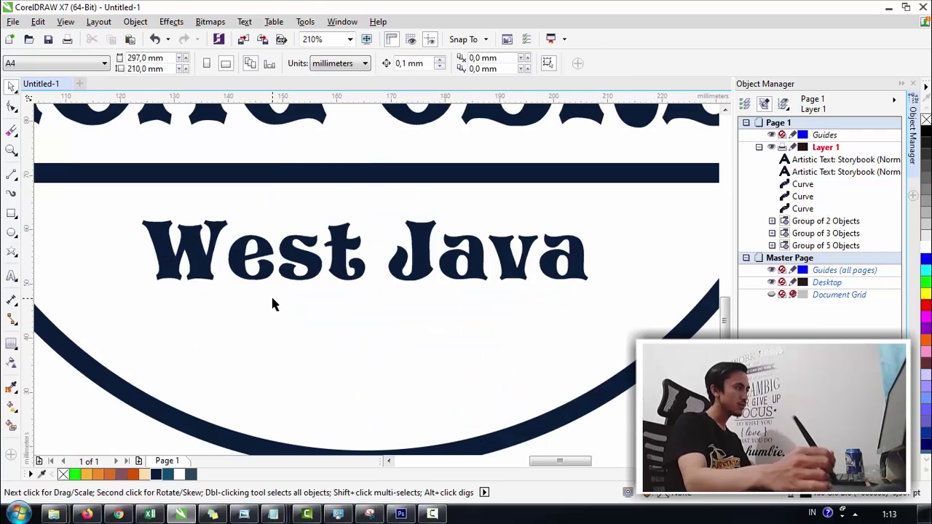
pyautogui.click(11, 252)
pyautogui.moveTo(113, 265); pyautogui.dragTo(371, 314)
# Add two progressively larger copies of the star, ending with one about 10 mm wide below the middle of "West Java"
pyautogui.press('space')
pyautogui.hotkey('ctrl', 'c')
pyautogui.hotkey('ctrl', 'v')
pyautogui.hotkey('ctrl', 'd')
pyautogui.hotkey('ctrl', 'z')
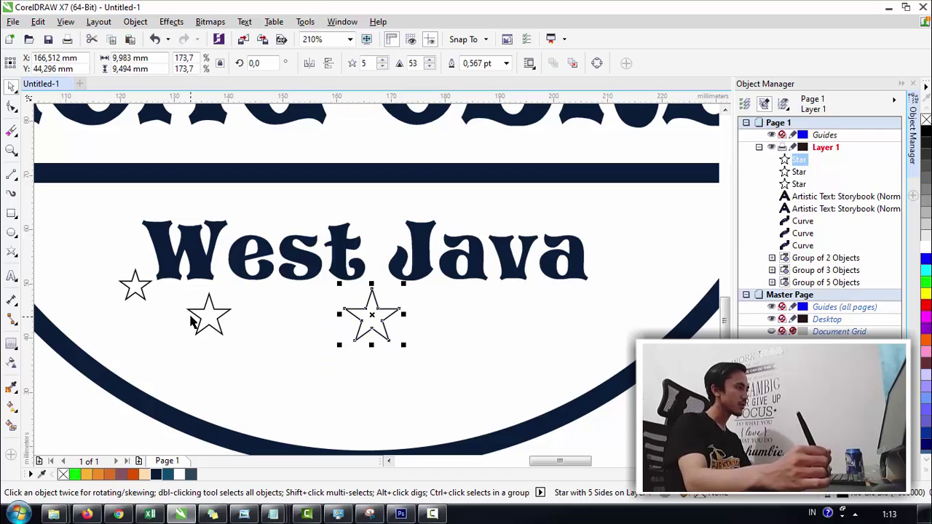
# Combine the two smaller stars into one curve and place a horizontally mirrored copy below the end of "West Java"
pyautogui.keyDown('shift'); pyautogui.click(209, 311); pyautogui.keyUp('shift')
pyautogui.click(133, 277)
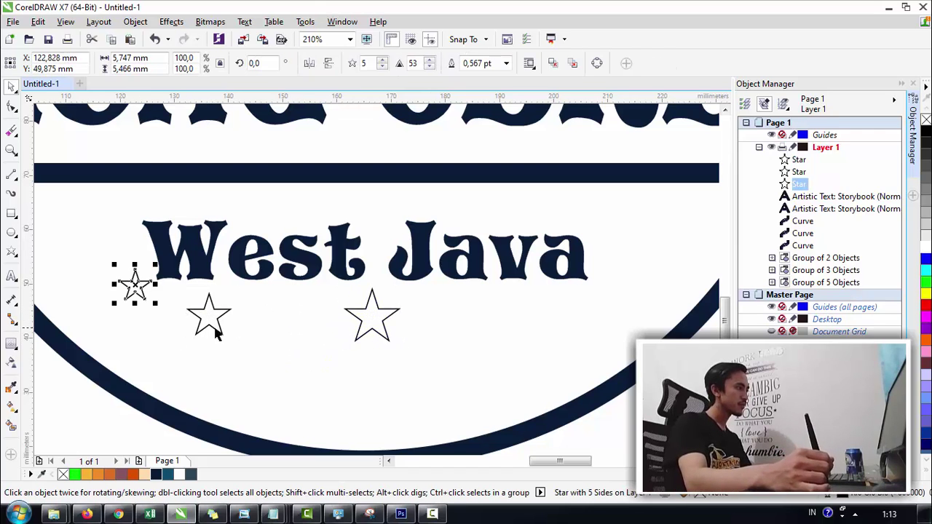
pyautogui.keyDown('shift'); pyautogui.click(215, 332); pyautogui.keyUp('shift')
pyautogui.click(377, 64)
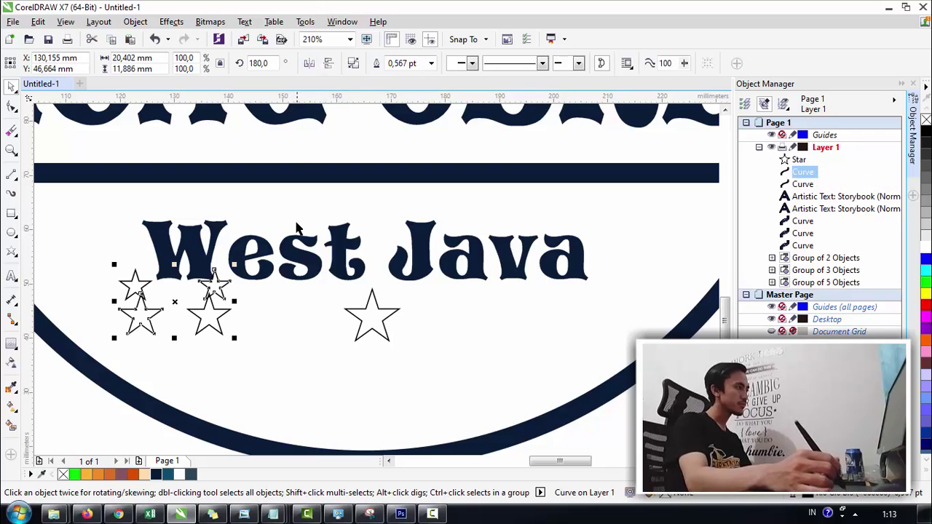
pyautogui.moveTo(218, 291); pyautogui.dragTo(610, 336)
# Combine both star pairs and the middle star into one curve and centre it horizontally on the "West Java" text
pyautogui.keyDown('shift'); pyautogui.click(136, 285); pyautogui.keyUp('shift')
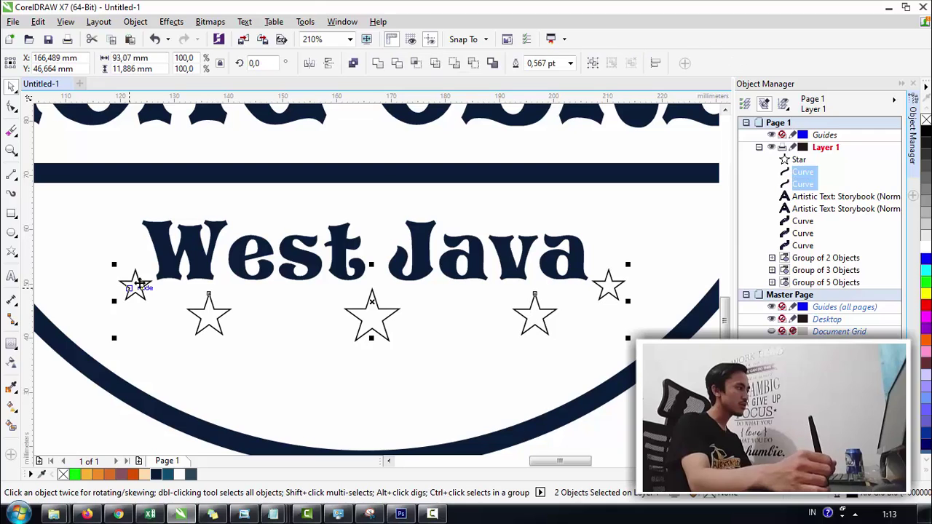
pyautogui.hotkey('ctrl', 'l')
pyautogui.keyDown('shift'); pyautogui.click(370, 317); pyautogui.keyUp('shift')
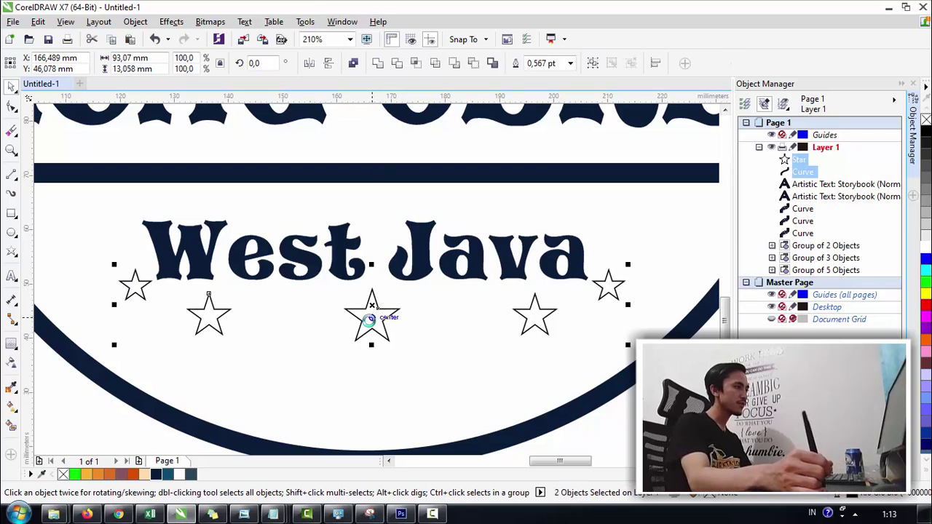
pyautogui.click(378, 63)
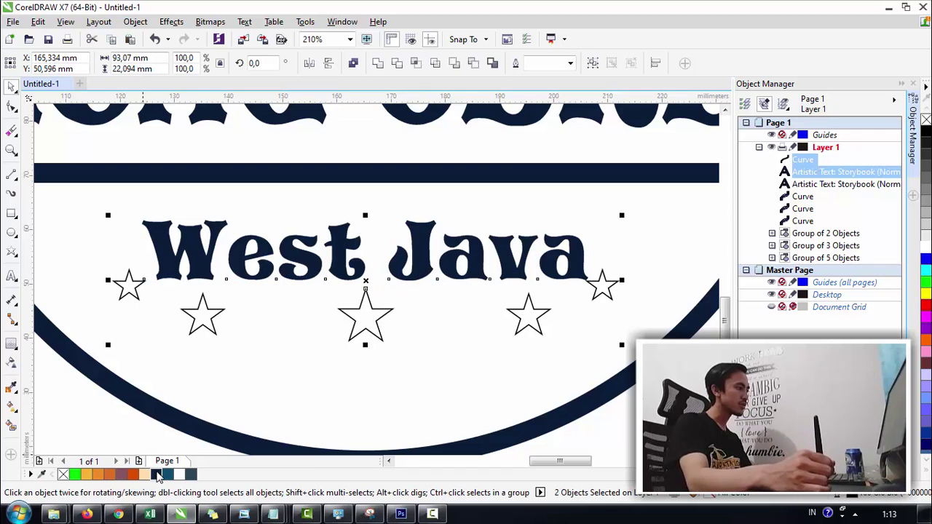
# Fill the stars with the badge's navy colour and remove their outline
pyautogui.click(157, 475)
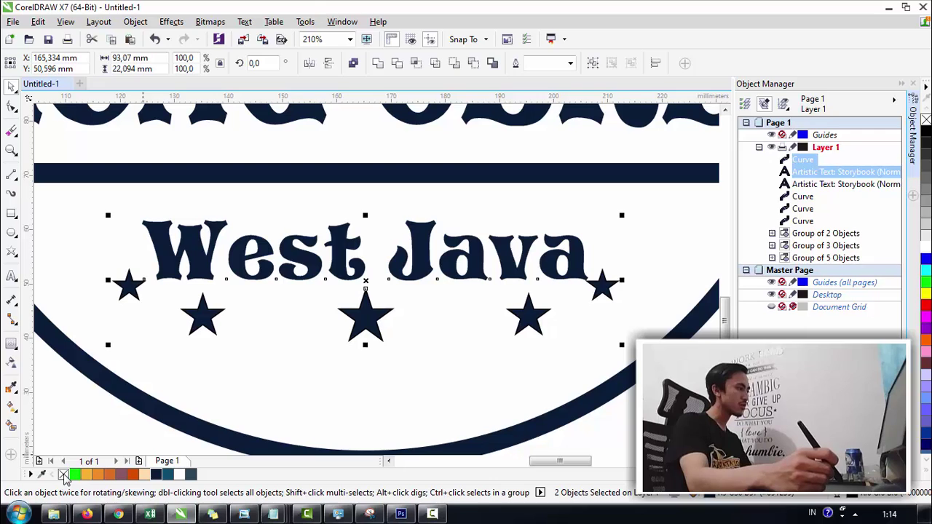
pyautogui.rightClick(63, 475)
pyautogui.press('z')
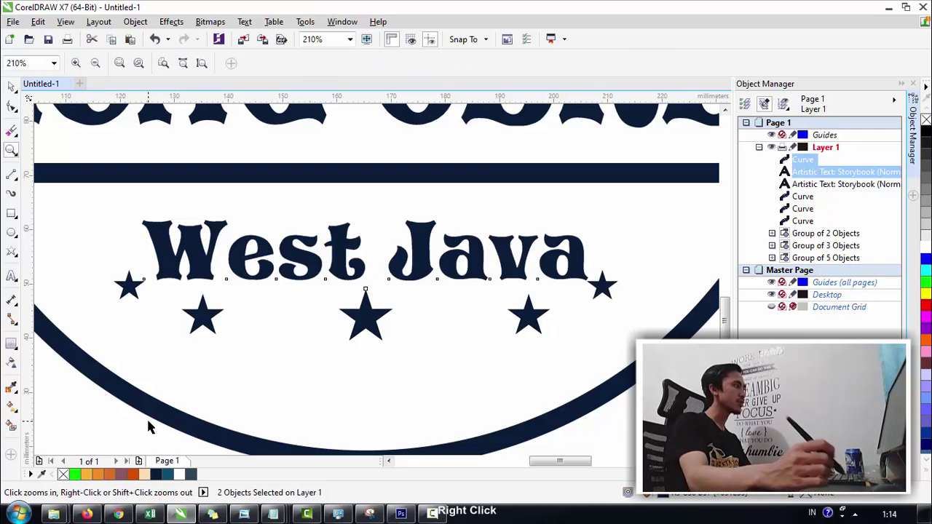
pyautogui.click(96, 63)
pyautogui.press('space')
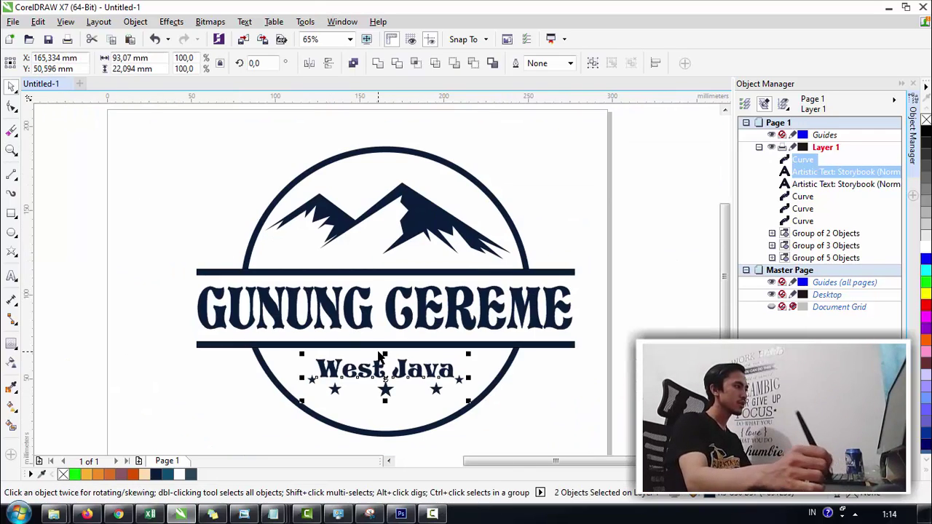
# Move only the middle star's nodes down so the five stars form an arc below "West Java"
pyautogui.click(573, 435)
pyautogui.click(434, 397)
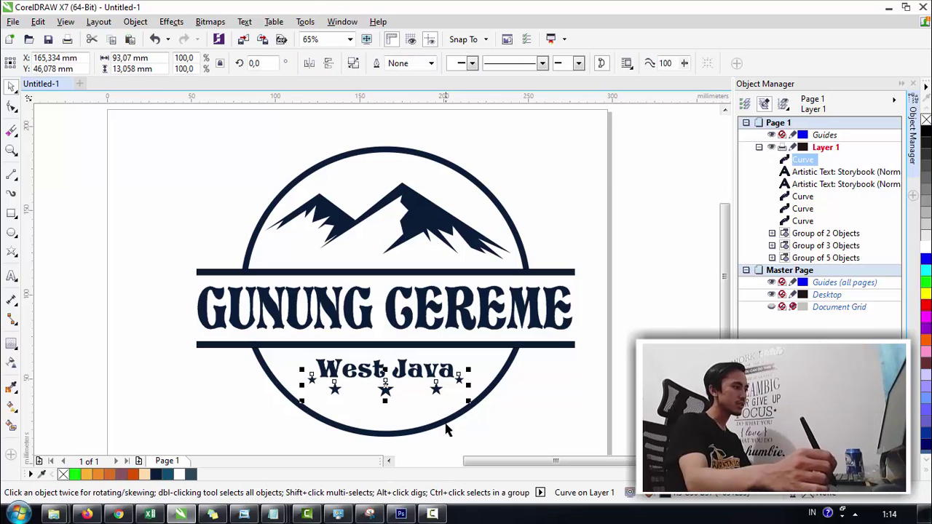
pyautogui.click(16, 107)
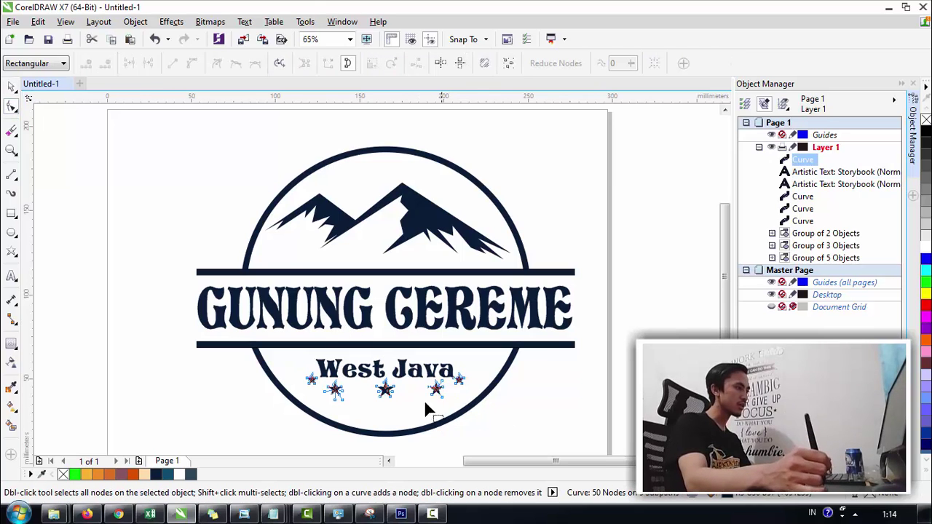
pyautogui.moveTo(394, 393); pyautogui.dragTo(415, 426)
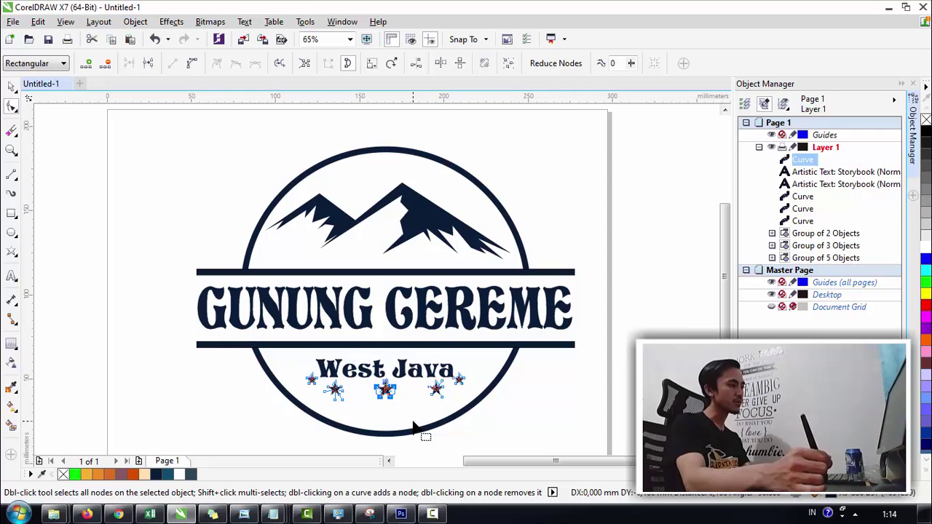
pyautogui.press('Down')
pyautogui.press('Down')
pyautogui.press('Down')
pyautogui.press('Down')
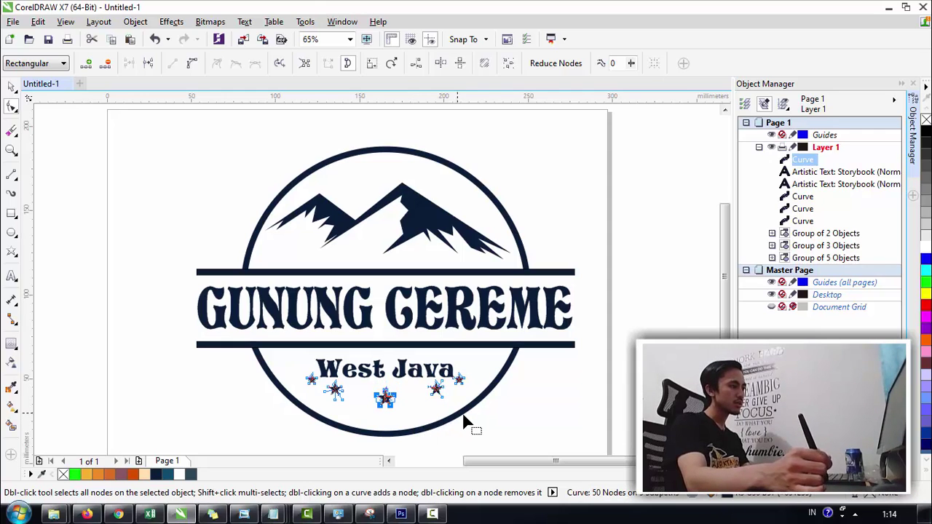
pyautogui.press('space')
pyautogui.press('Escape')
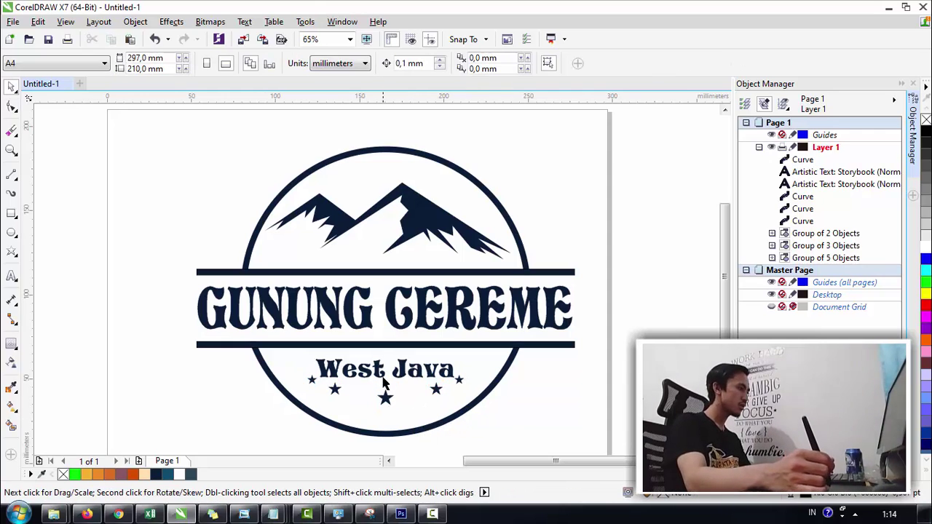
# Scale the "West Java" text down to about 72 mm wide and centre it horizontally on the stars
pyautogui.click(412, 384)
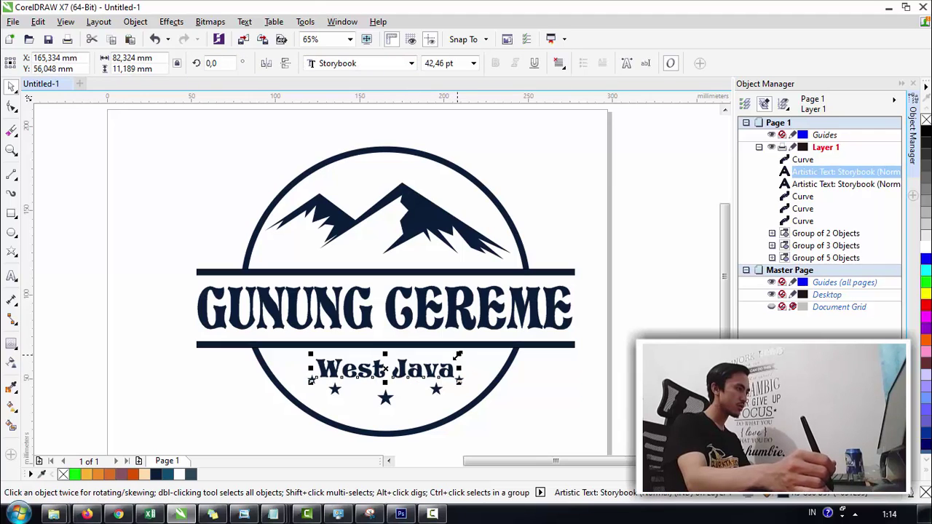
pyautogui.moveTo(457, 355); pyautogui.dragTo(427, 360)
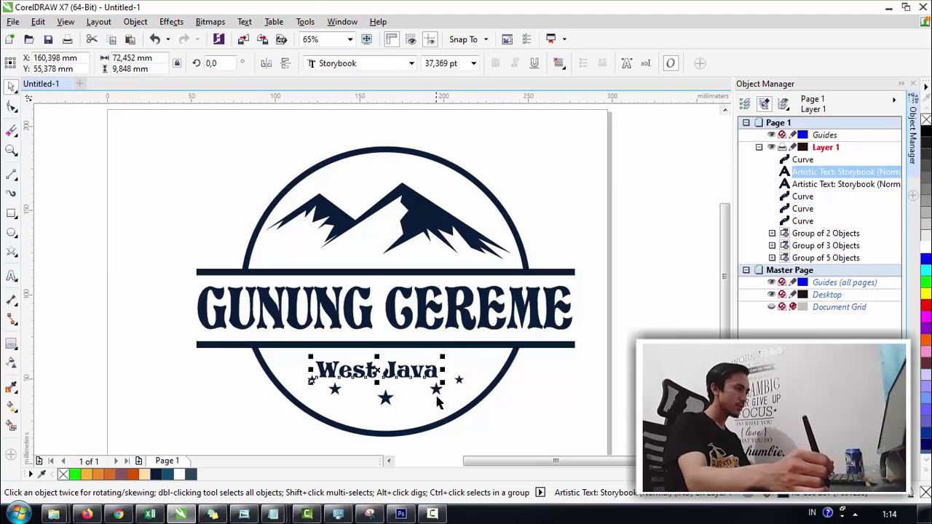
pyautogui.keyDown('shift'); pyautogui.click(436, 392); pyautogui.keyUp('shift')
pyautogui.press('c')
pyautogui.click(510, 419)
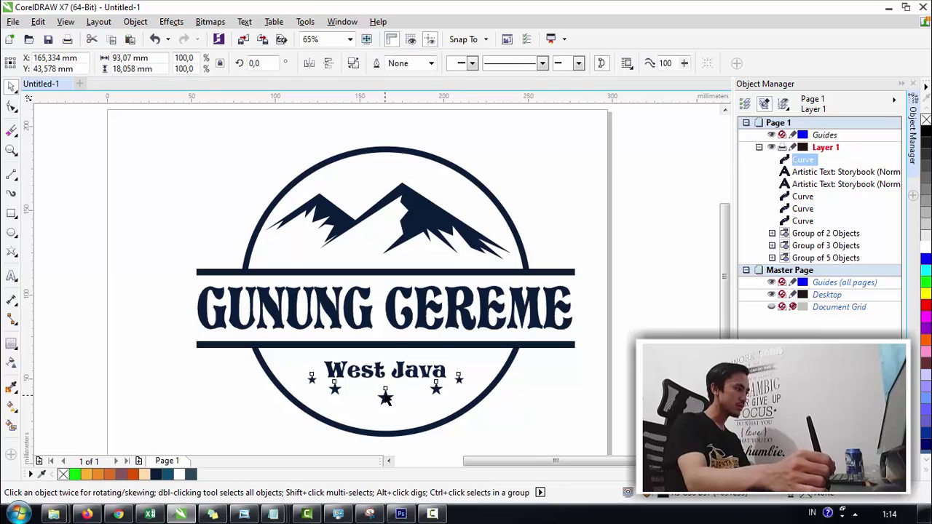
# Nudge the row of stars slightly up towards the "West Java" text
pyautogui.click(386, 396)
pyautogui.keyDown('shift'); pyautogui.click(388, 374); pyautogui.keyUp('shift')
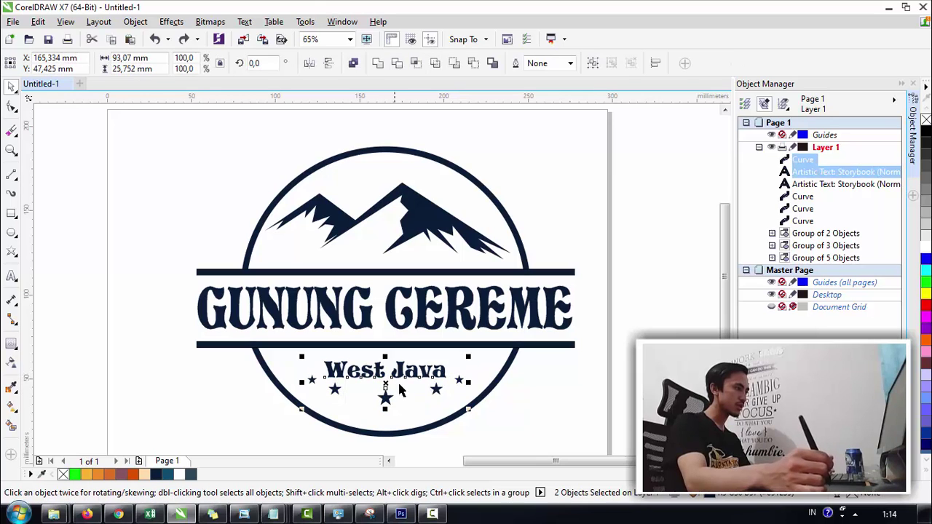
pyautogui.click(501, 417)
pyautogui.click(437, 391)
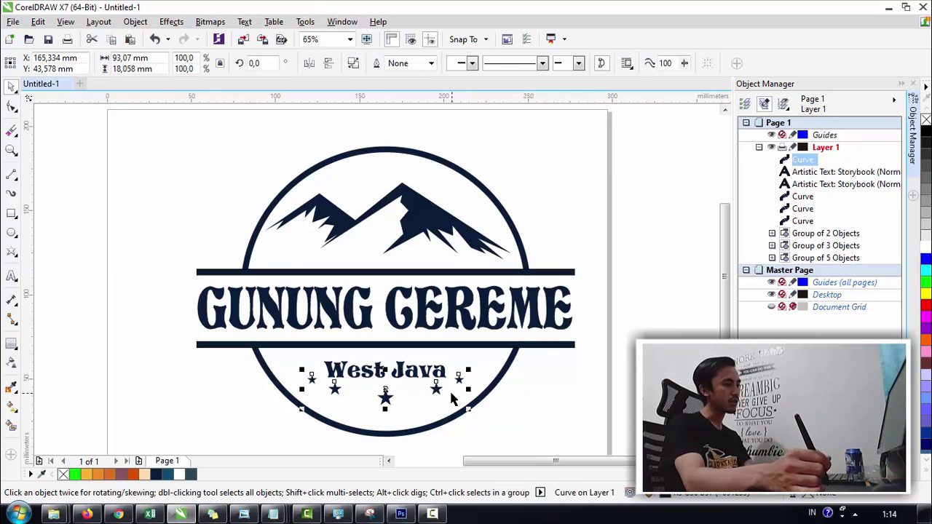
pyautogui.click(505, 430)
# Save the drawing to the Desktop as a CDR file named "logo gunung"
pyautogui.press('z')
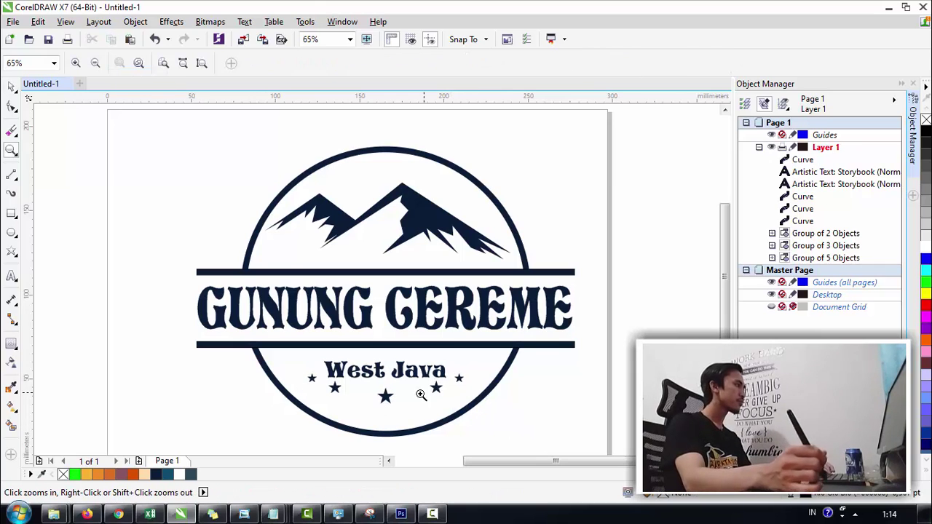
pyautogui.click(94, 62)
pyautogui.press('space')
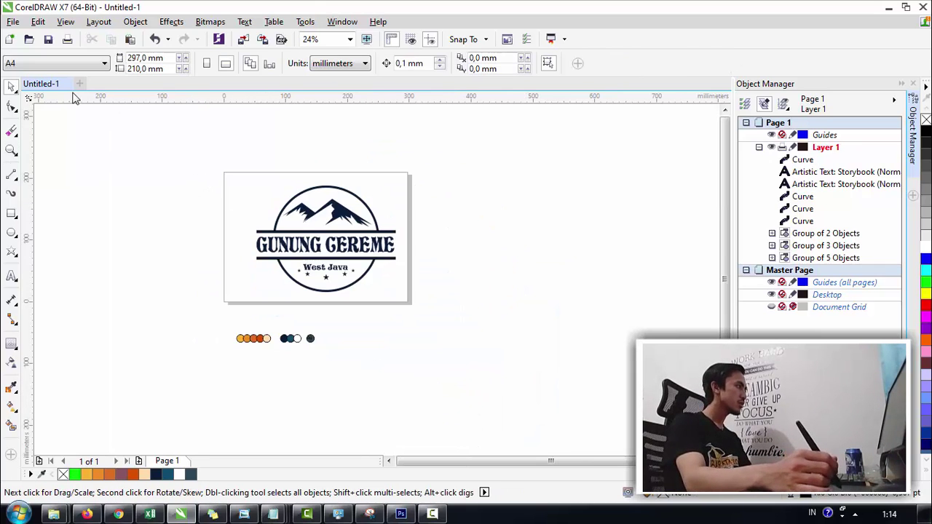
pyautogui.click(47, 40)
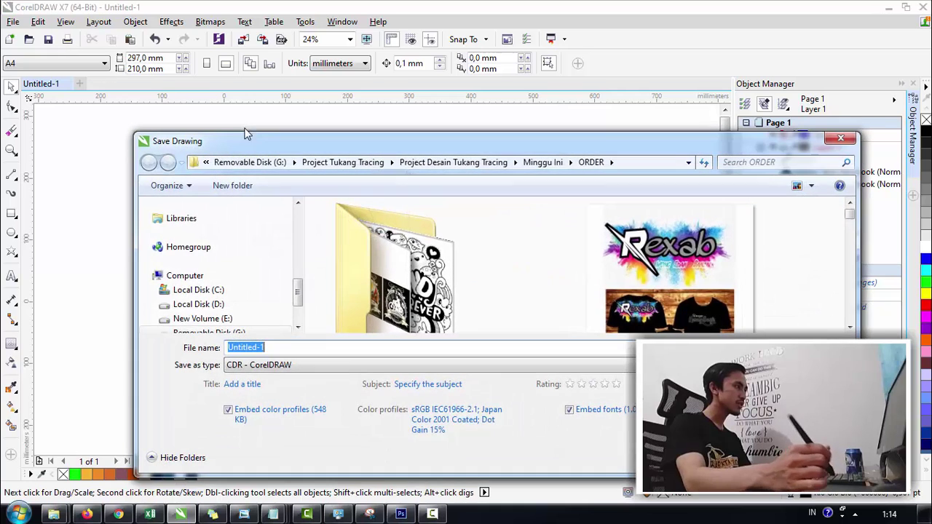
pyautogui.scroll(5, 296, 209)
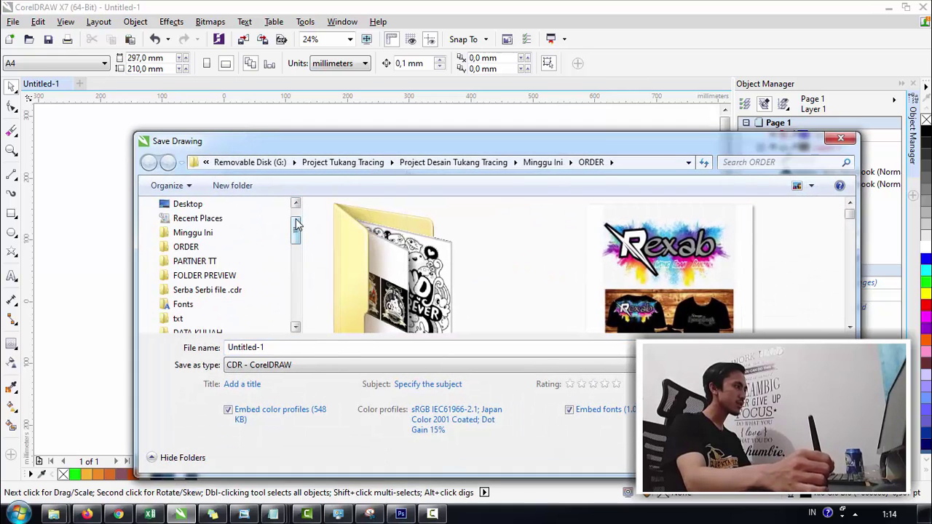
pyautogui.click(279, 206)
pyautogui.click(286, 349)
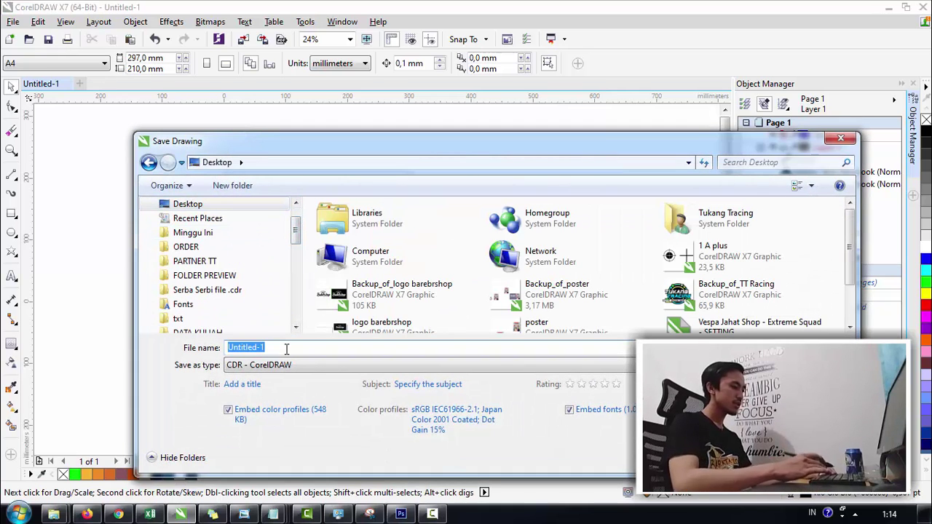
pyautogui.write('logo gunung')
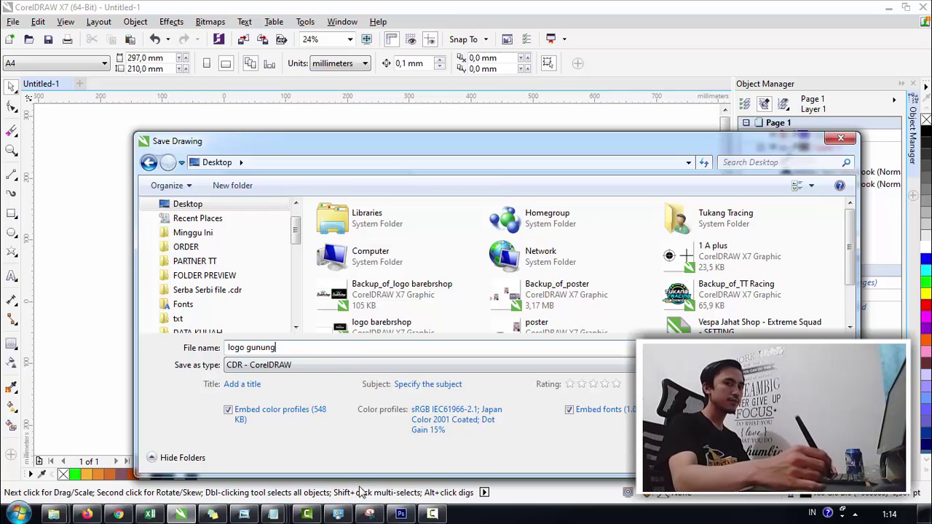
pyautogui.press('Return')
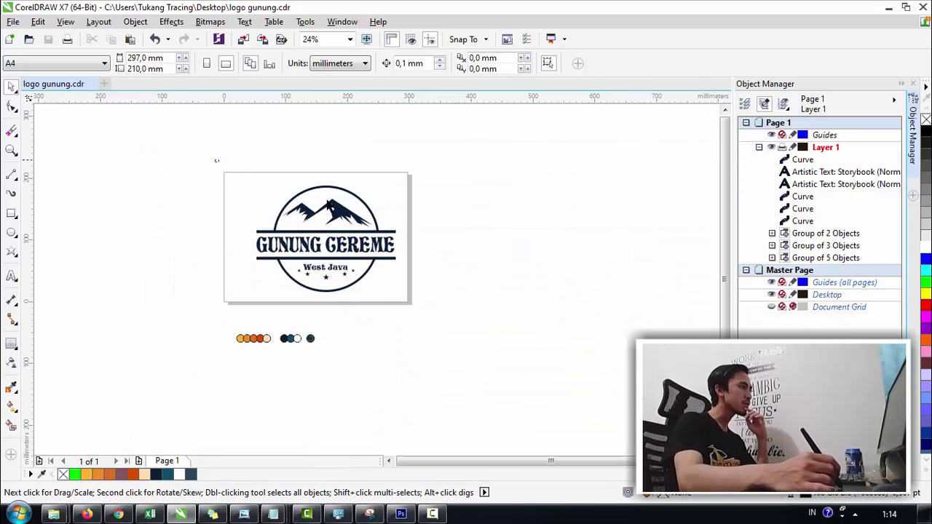
pyautogui.moveTo(428, 295); pyautogui.dragTo(430, 295)
pyautogui.click(430, 267)
pyautogui.moveTo(328, 215); pyautogui.dragTo(316, 224)
pyautogui.hotkey('ctrl', 'z')
# Try to extend the smaller mountain's outermost tip down to the inner edge of the ring
pyautogui.press('F2')
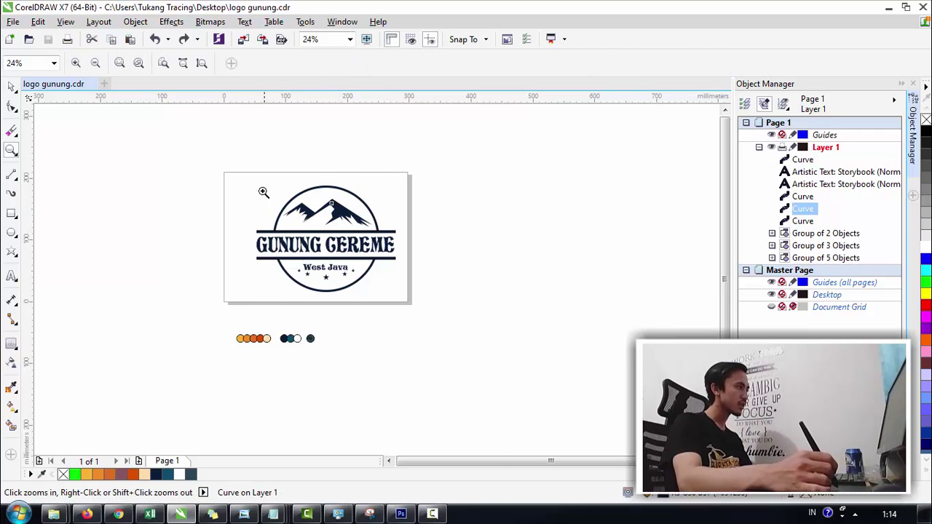
pyautogui.moveTo(262, 191); pyautogui.dragTo(331, 237)
pyautogui.moveTo(368, 280); pyautogui.dragTo(352, 321)
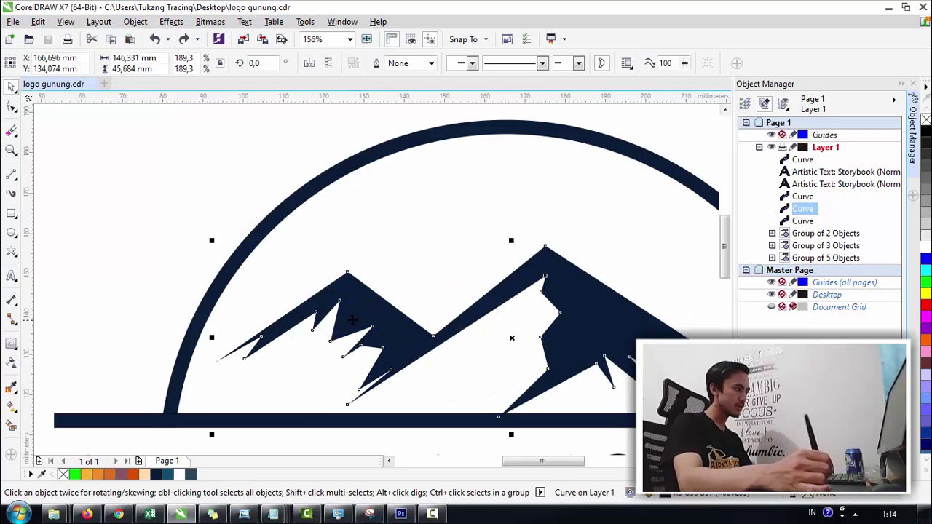
pyautogui.click(236, 177)
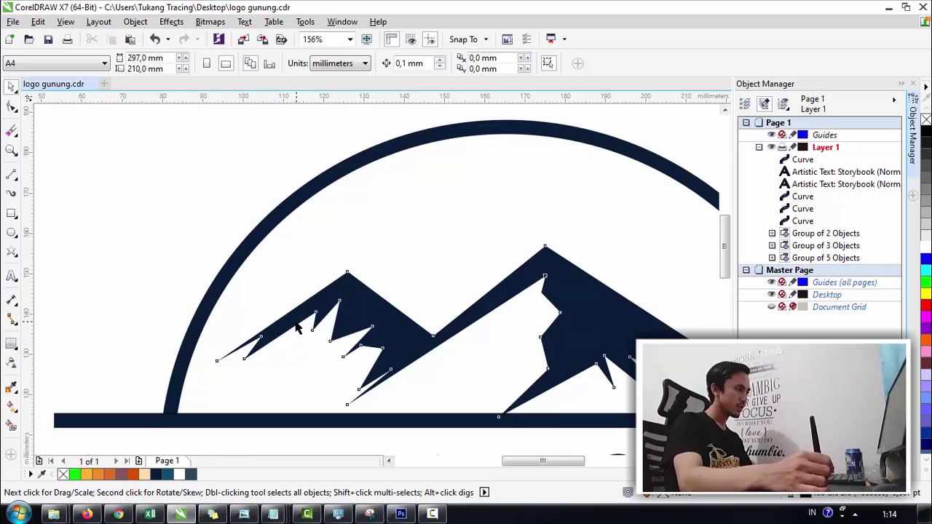
pyautogui.click(297, 328)
pyautogui.click(14, 107)
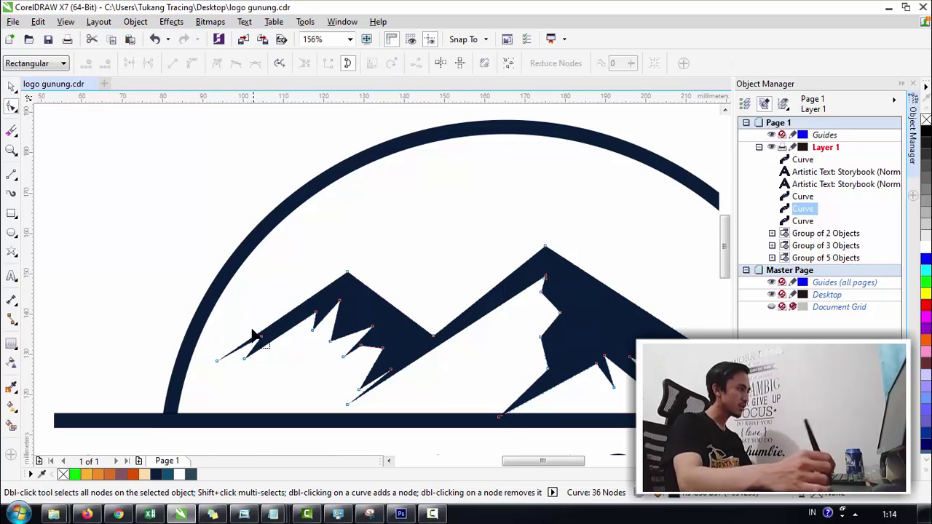
pyautogui.moveTo(219, 362); pyautogui.dragTo(182, 389)
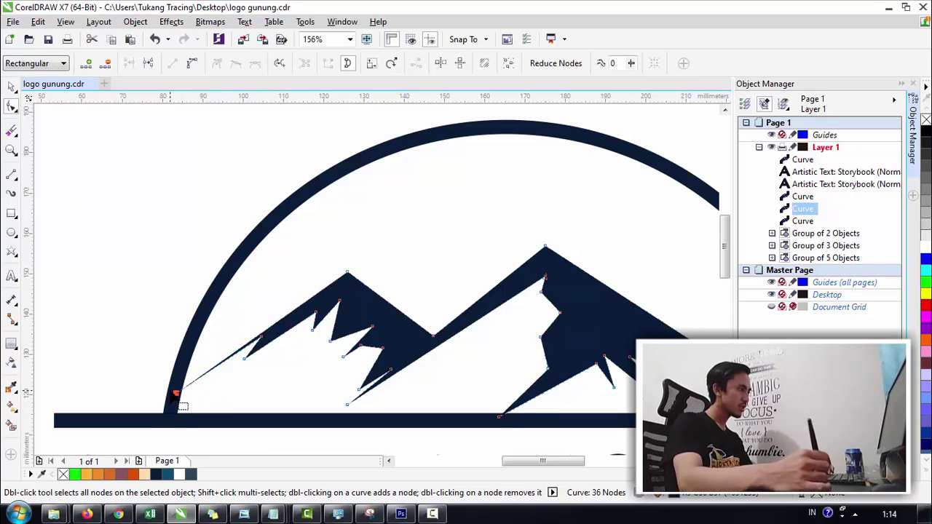
pyautogui.press('space')
pyautogui.click(103, 300)
pyautogui.hotkey('ctrl', 'z')
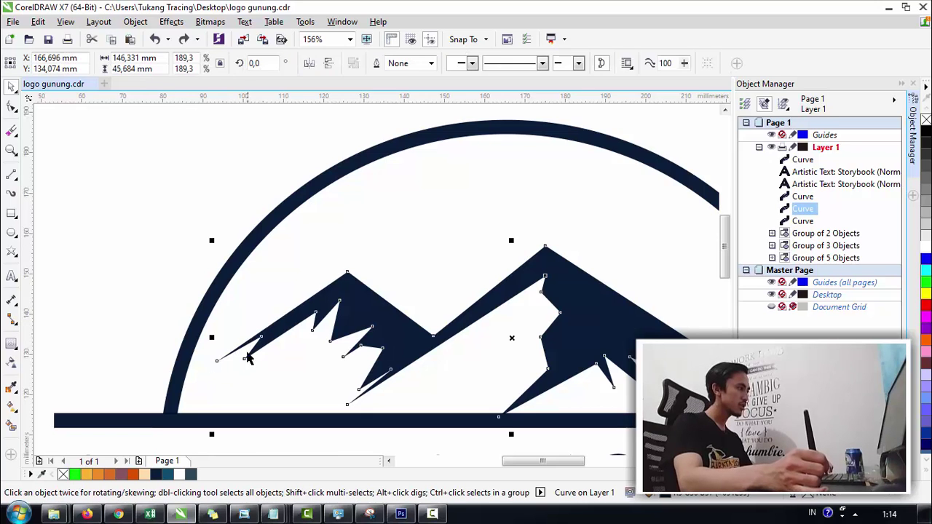
# Extend the smaller mountain's outermost tip onto the ring and lower the small spike on its outer slope
pyautogui.press('space')
pyautogui.moveTo(217, 362); pyautogui.dragTo(168, 388)
pyautogui.moveTo(246, 357); pyautogui.dragTo(239, 369)
pyautogui.hotkey('ctrl', 'z')
pyautogui.hotkey('ctrl', 'z')
pyautogui.click(255, 371)
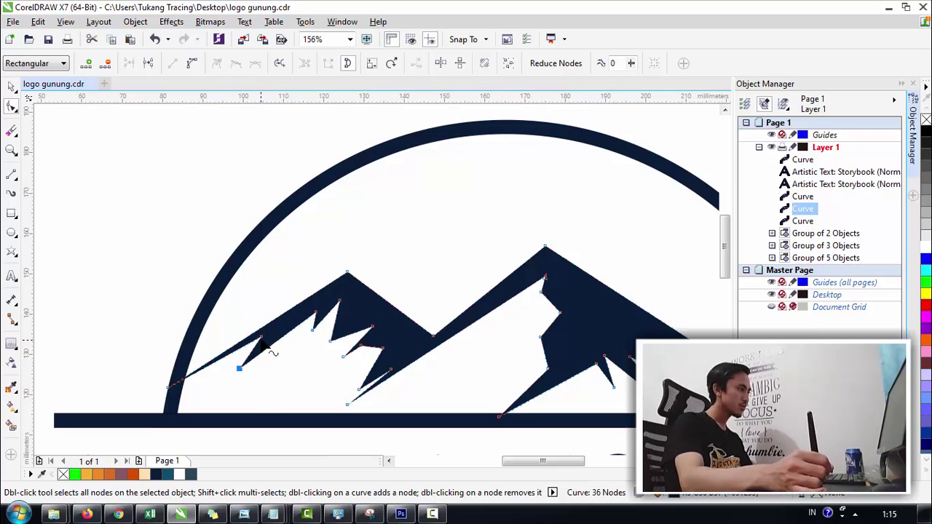
pyautogui.press('space')
pyautogui.click(60, 244)
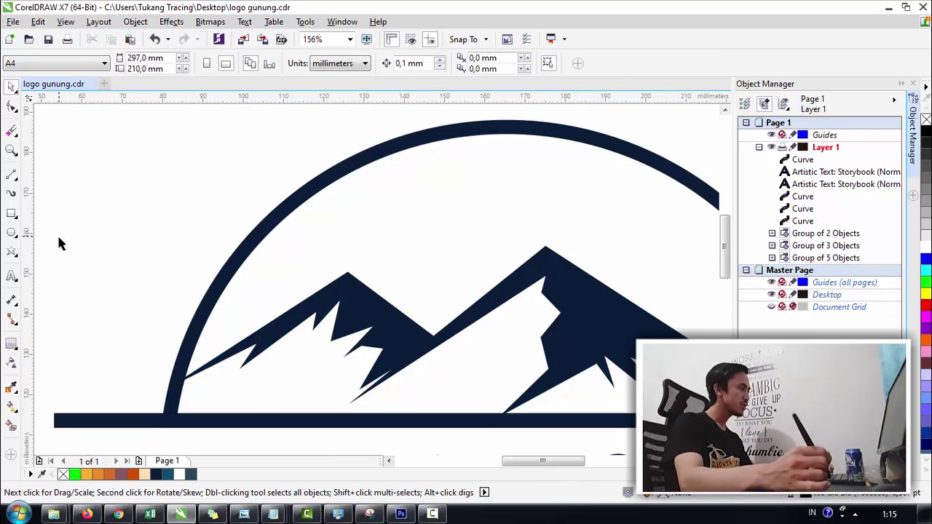
# Draw a jagged closed shape about 24 by 27 mm outside the ring with straight segments, and delete it
pyautogui.click(11, 178)
pyautogui.moveTo(67, 209); pyautogui.dragTo(131, 145)
pyautogui.moveTo(131, 145); pyautogui.dragTo(165, 206)
pyautogui.moveTo(165, 206)
pyautogui.mouseDown()
pyautogui.moveTo(134, 252)
pyautogui.moveTo(142, 225)
pyautogui.moveTo(116, 205)
pyautogui.moveTo(107, 221)
pyautogui.mouseUp()
pyautogui.moveTo(107, 221); pyautogui.dragTo(71, 207)
pyautogui.press('space')
pyautogui.click(125, 191)
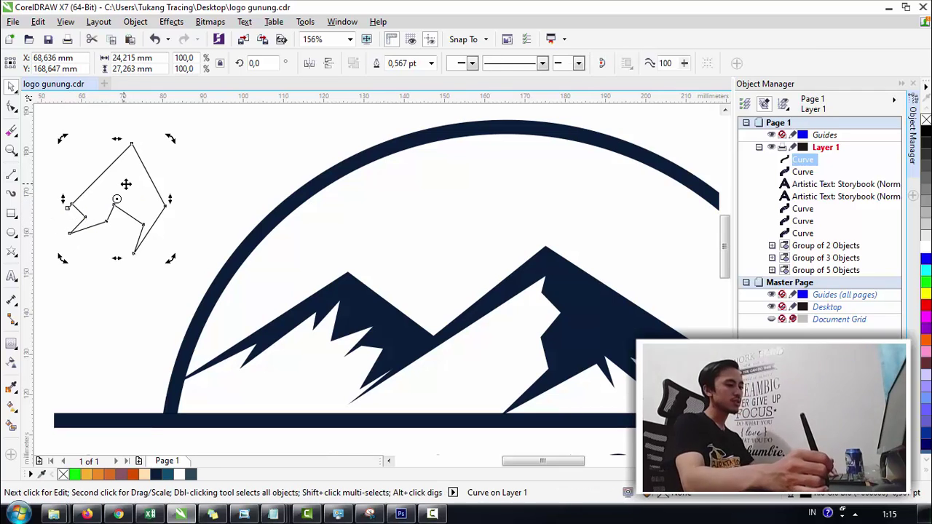
pyautogui.press('Delete')
# Stretch the mountain shape horizontally to about 167 mm wide so the larger mountain's outer slope reaches the ring
pyautogui.click(397, 328)
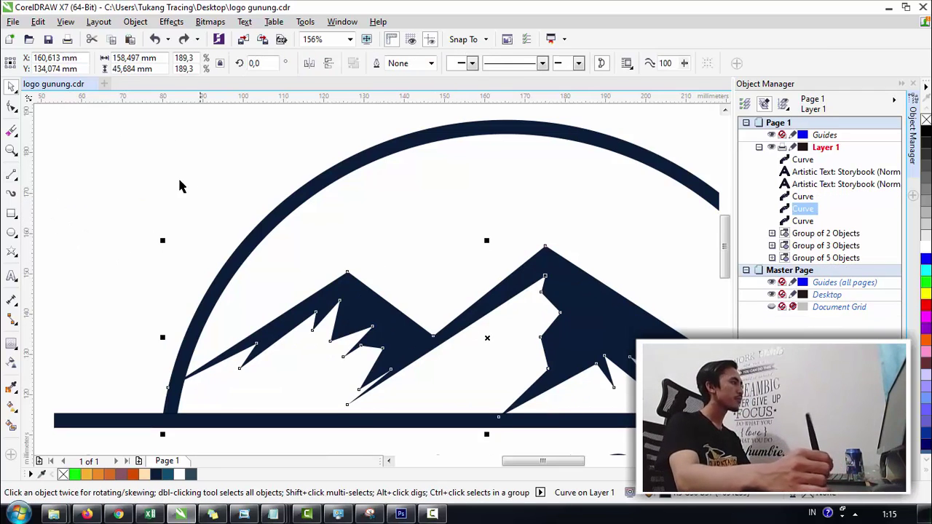
pyautogui.press('z')
pyautogui.click(93, 64)
pyautogui.press('space')
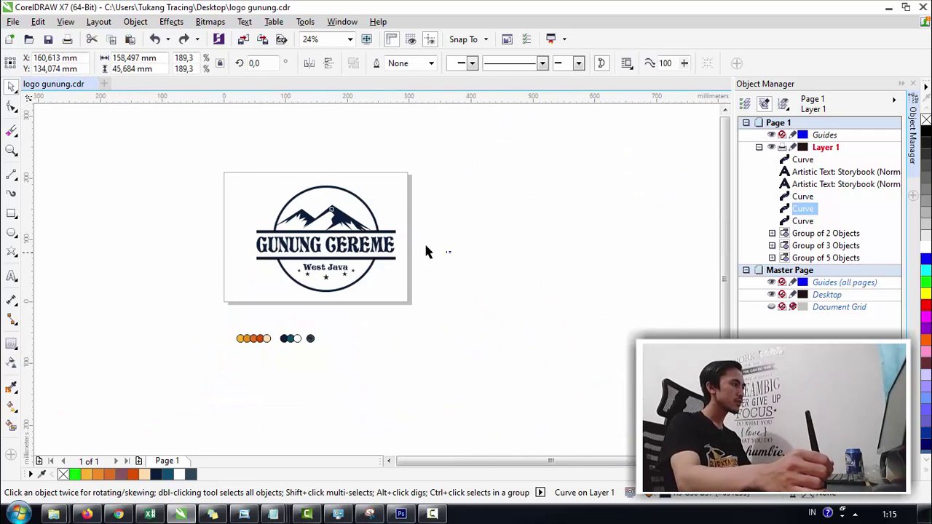
pyautogui.click(423, 241)
pyautogui.press('z')
pyautogui.moveTo(318, 208); pyautogui.dragTo(389, 247)
pyautogui.press('space')
pyautogui.click(389, 246)
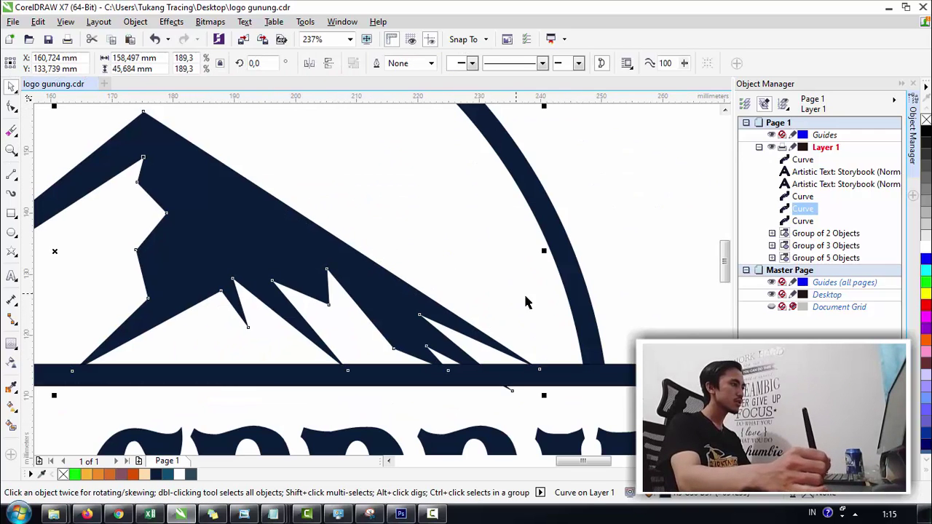
pyautogui.moveTo(544, 250); pyautogui.dragTo(593, 250)
# Raise the larger mountain's outermost tip onto the ring and pull its lowest node up into the upper bar
pyautogui.click(11, 106)
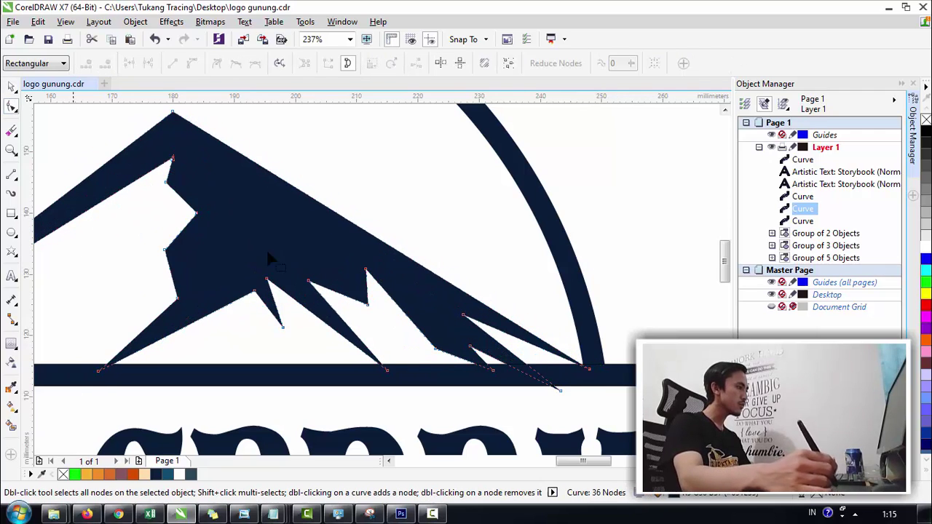
pyautogui.moveTo(563, 397); pyautogui.dragTo(592, 359)
pyautogui.press('space')
pyautogui.press('Escape')
# Remove the outline from all elements of the badge
pyautogui.press('z')
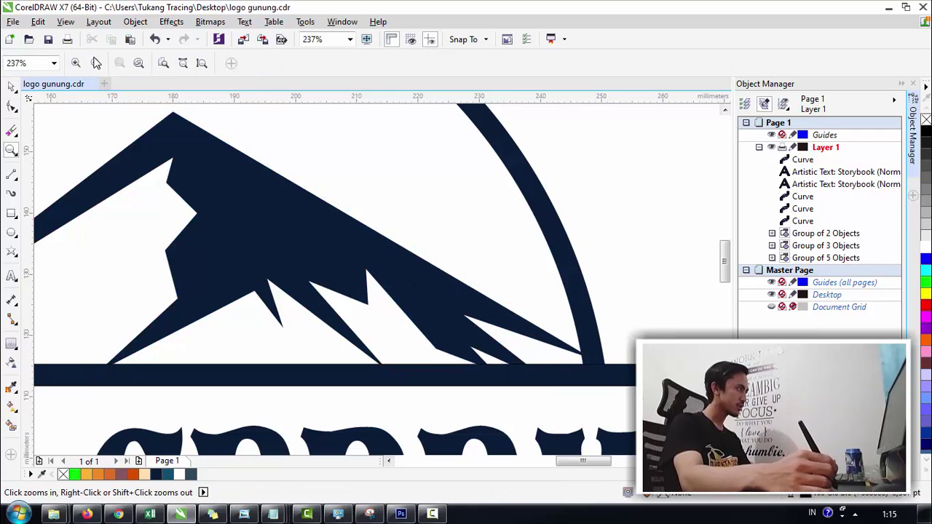
pyautogui.click(96, 63)
pyautogui.press('space')
pyautogui.moveTo(230, 145); pyautogui.dragTo(409, 297)
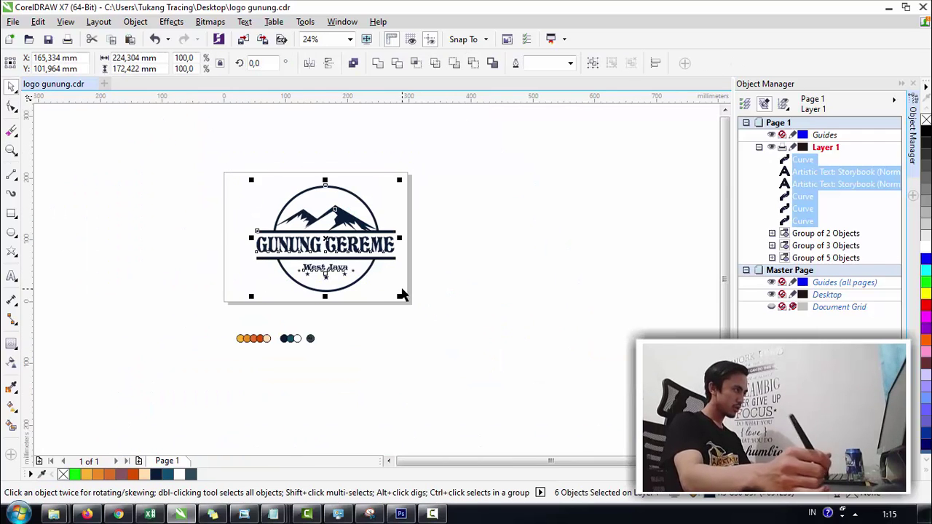
pyautogui.rightClick(63, 475)
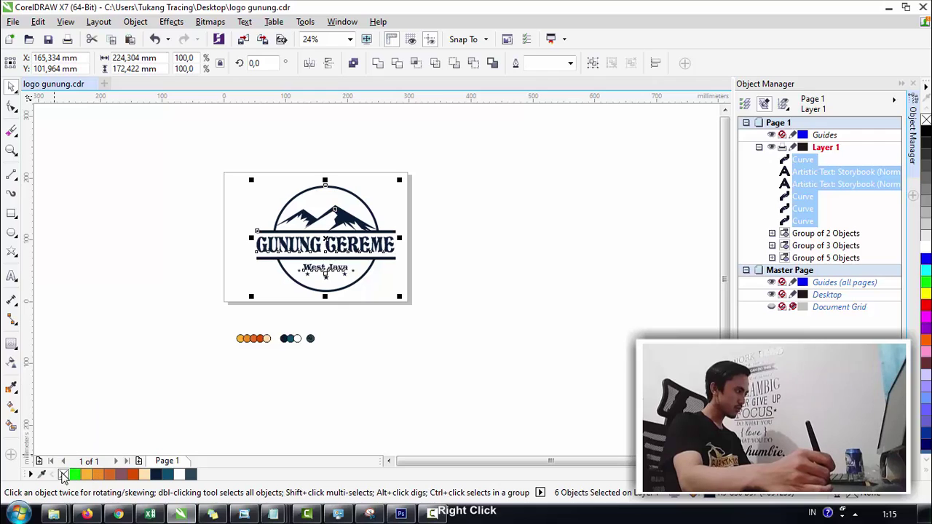
pyautogui.click(376, 363)
# Try to reposition the smaller mountain's outermost tip and peak, and undo the changes
pyautogui.press('z')
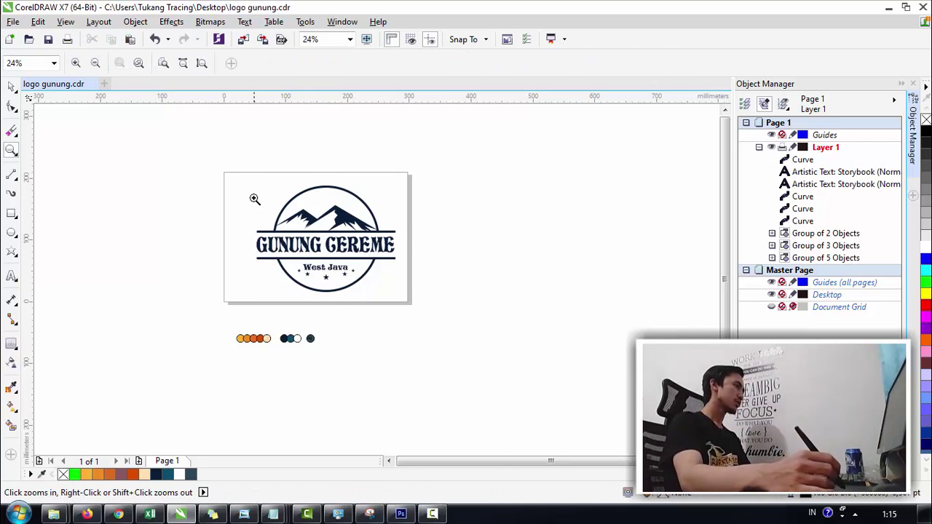
pyautogui.moveTo(254, 199); pyautogui.dragTo(394, 273)
pyautogui.press('space')
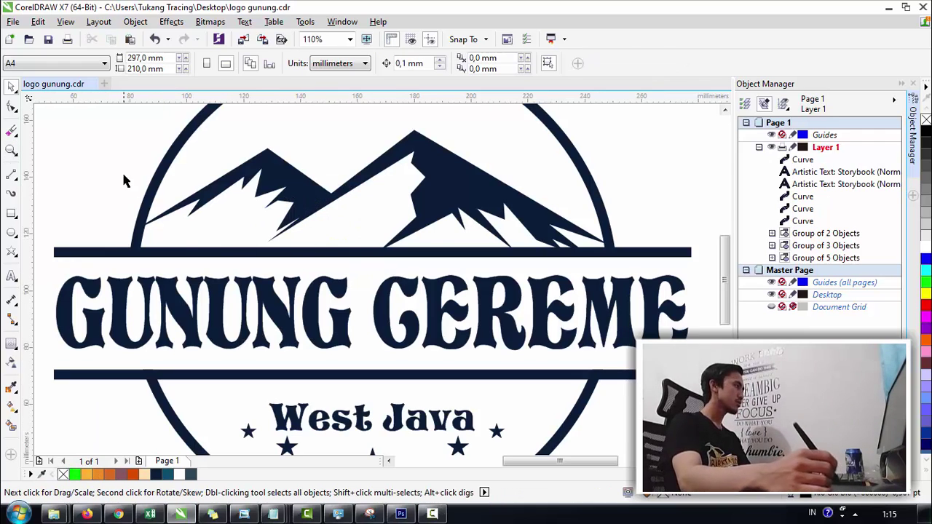
pyautogui.click(11, 106)
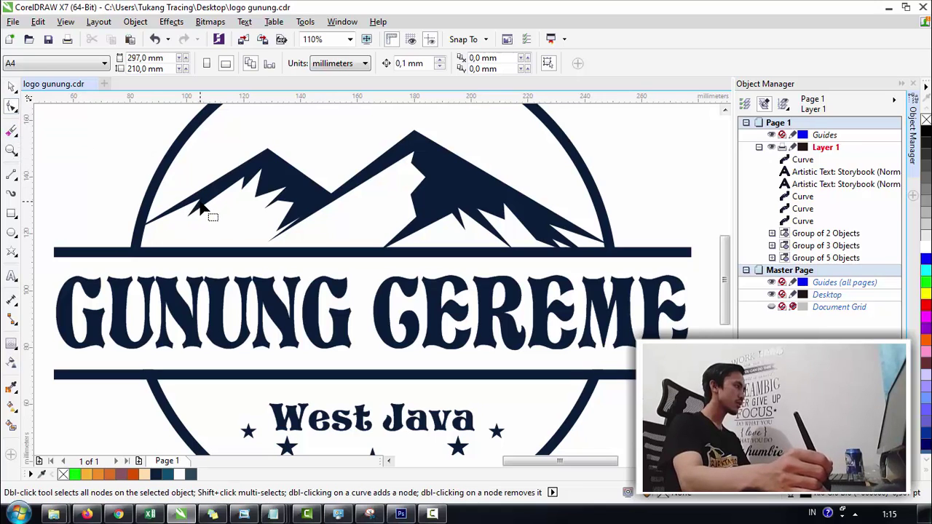
pyautogui.click(192, 213)
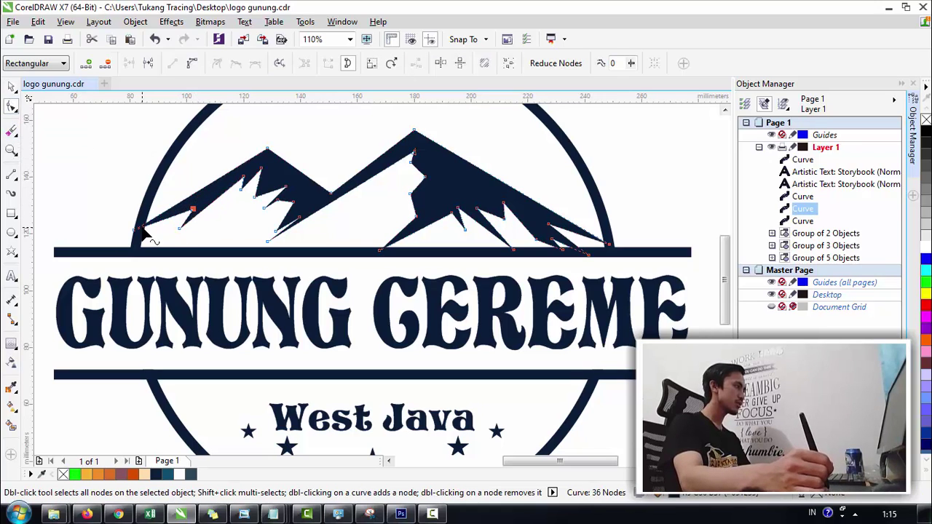
pyautogui.moveTo(142, 226); pyautogui.dragTo(136, 234)
pyautogui.hotkey('ctrl', 'z')
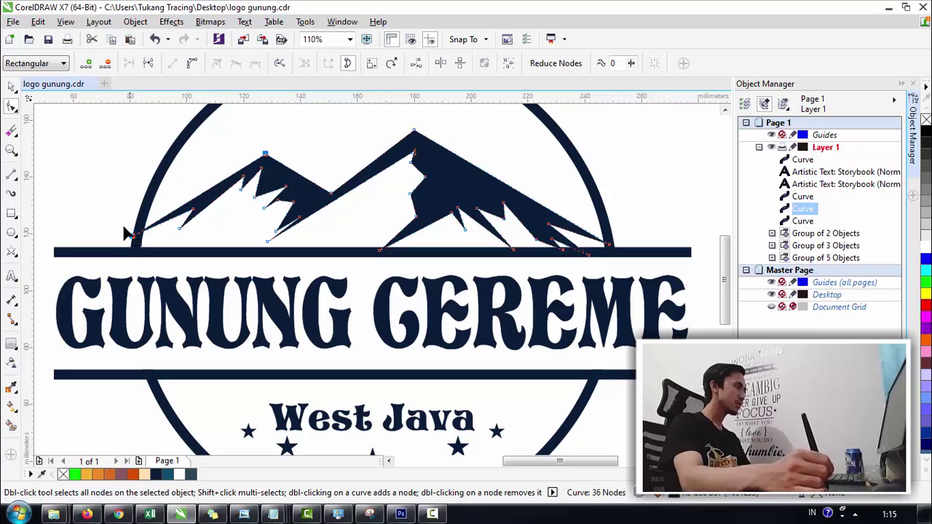
pyautogui.hotkey('ctrl', 'z')
# Shift the small spike on the smaller mountain's outer slope slightly lower and inward
pyautogui.moveTo(123, 202); pyautogui.dragTo(185, 235)
pyautogui.click(135, 191)
pyautogui.press('space')
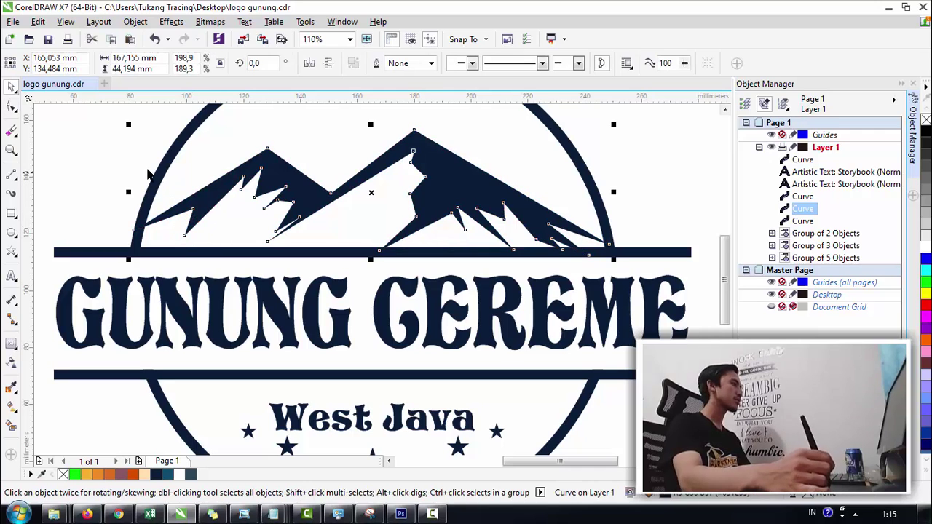
# Extend the smaller mountain's lowest inner tip down into the upper bar
pyautogui.press('z')
pyautogui.press('space')
pyautogui.click(277, 211)
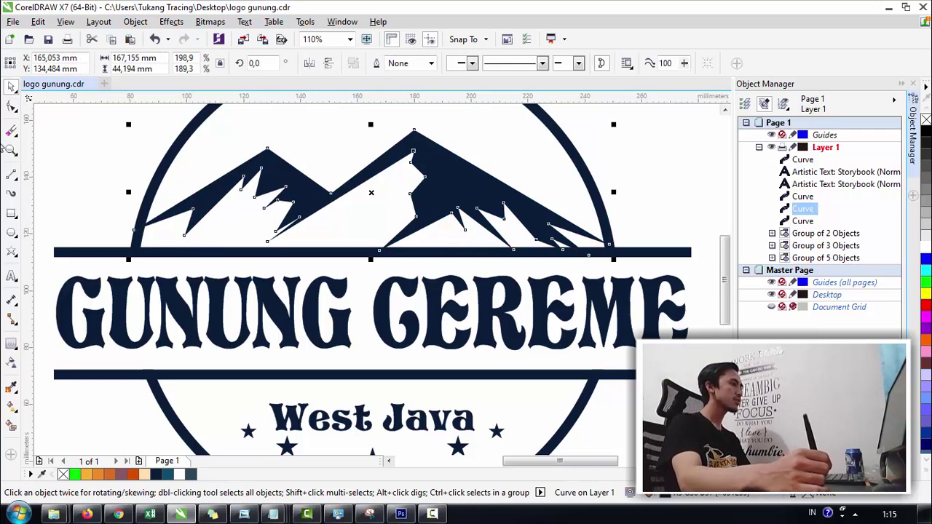
pyautogui.click(13, 106)
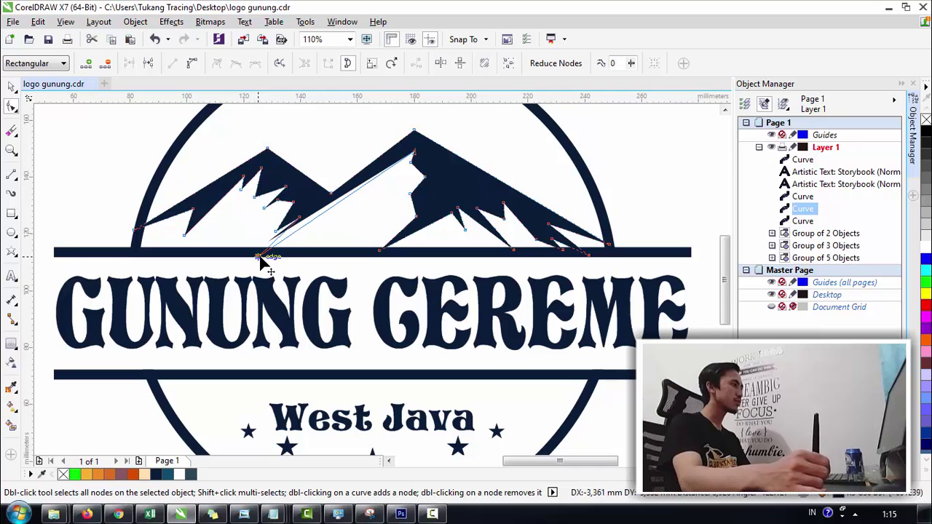
pyautogui.press('space')
pyautogui.press('Escape')
# Examine the finished mountains and the overall look of the badge
pyautogui.press('z')
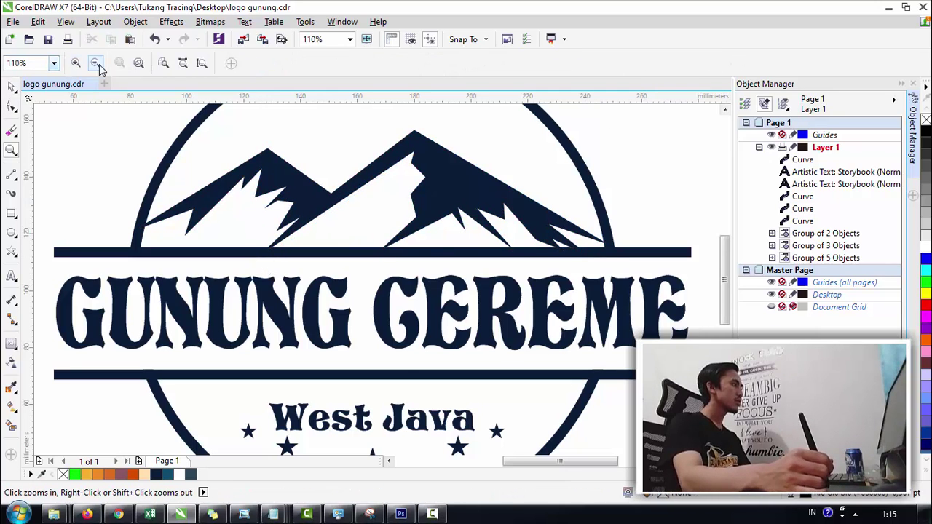
pyautogui.click(96, 64)
pyautogui.press('space')
pyautogui.press('z')
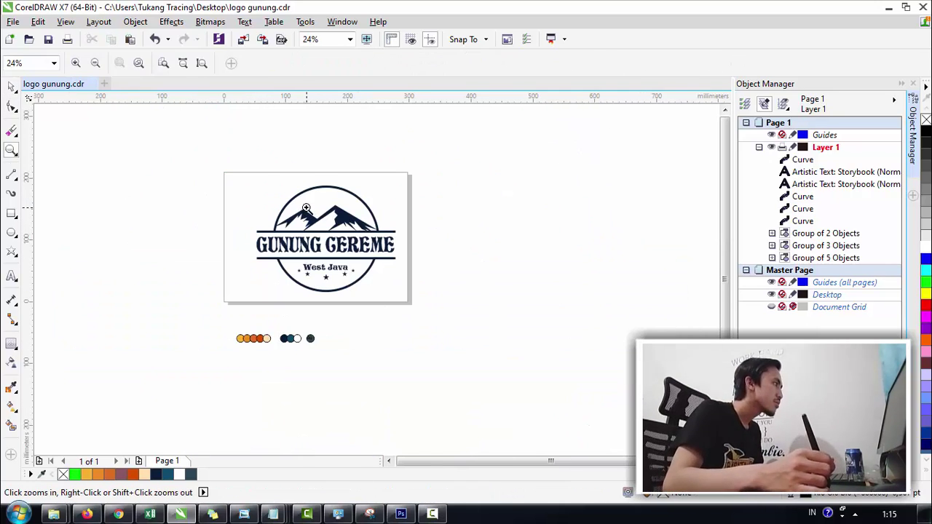
pyautogui.moveTo(306, 207); pyautogui.dragTo(341, 230)
pyautogui.click(95, 63)
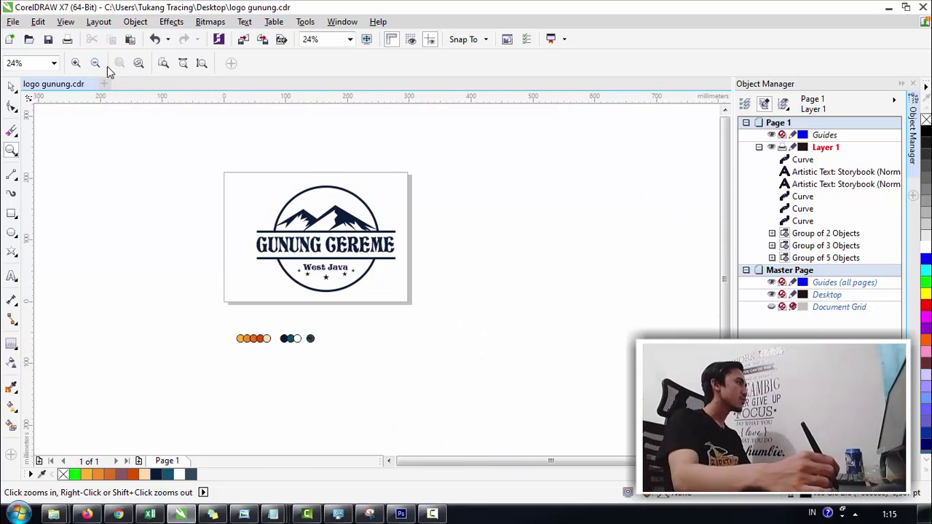
pyautogui.press('space')
pyautogui.click(340, 213)
pyautogui.click(384, 166)
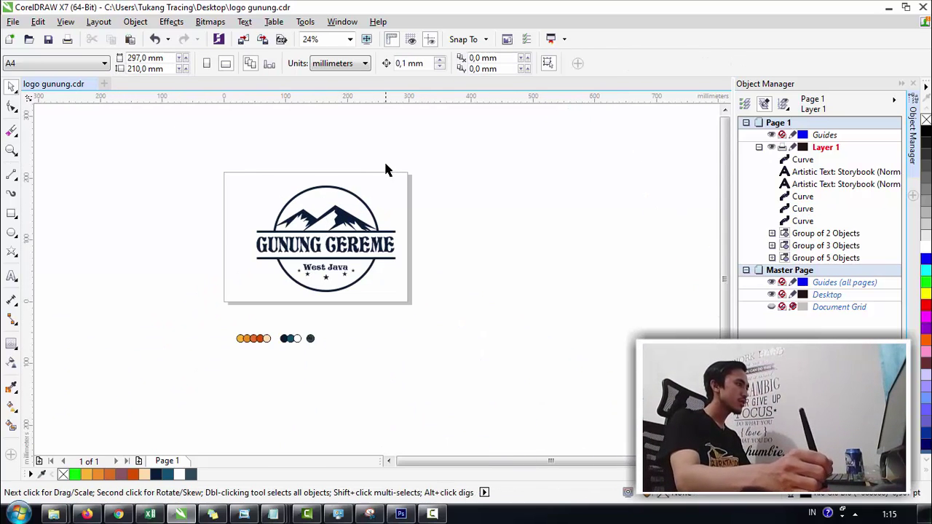
# Try to move the badge's selected elements sideways and undo the move
pyautogui.moveTo(221, 167); pyautogui.dragTo(417, 294)
pyautogui.moveTo(398, 237); pyautogui.dragTo(259, 246)
pyautogui.hotkey('ctrl', 'z')
# Group all the badge's elements into one object
pyautogui.click(214, 161)
pyautogui.moveTo(185, 150); pyautogui.dragTo(411, 296)
pyautogui.hotkey('ctrl', 'g')
# Try moving the grouped badge sideways and undo each move
pyautogui.moveTo(340, 280); pyautogui.dragTo(176, 283)
pyautogui.hotkey('ctrl', 'z')
pyautogui.press('Escape')
pyautogui.press('F2')
pyautogui.moveTo(229, 175); pyautogui.dragTo(406, 296)
pyautogui.click(381, 309)
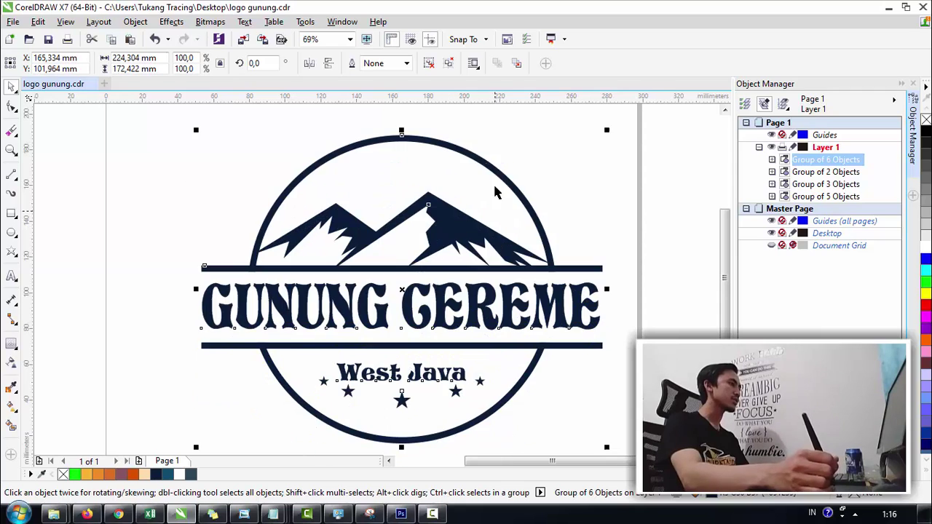
pyautogui.press('z')
pyautogui.click(96, 63)
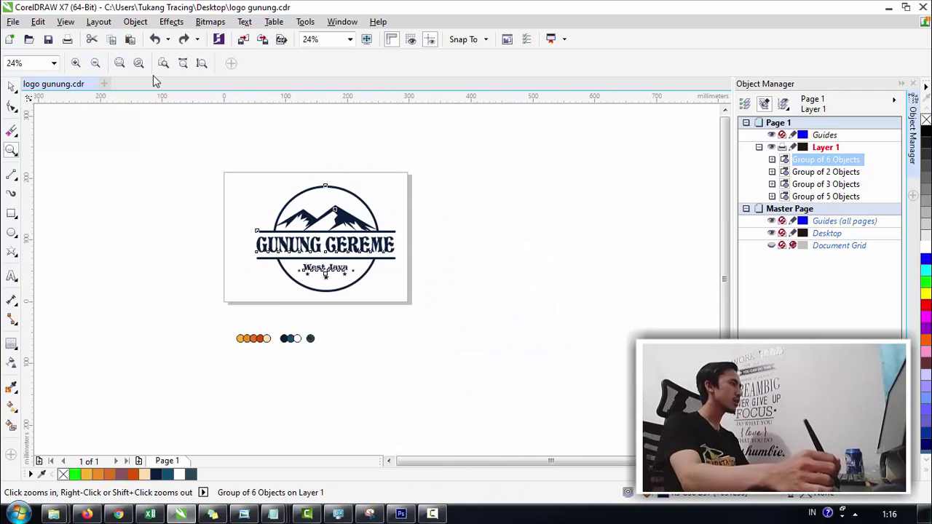
pyautogui.press('space')
pyautogui.moveTo(346, 237); pyautogui.dragTo(237, 249)
pyautogui.hotkey('ctrl', 'z')
pyautogui.press('Escape')
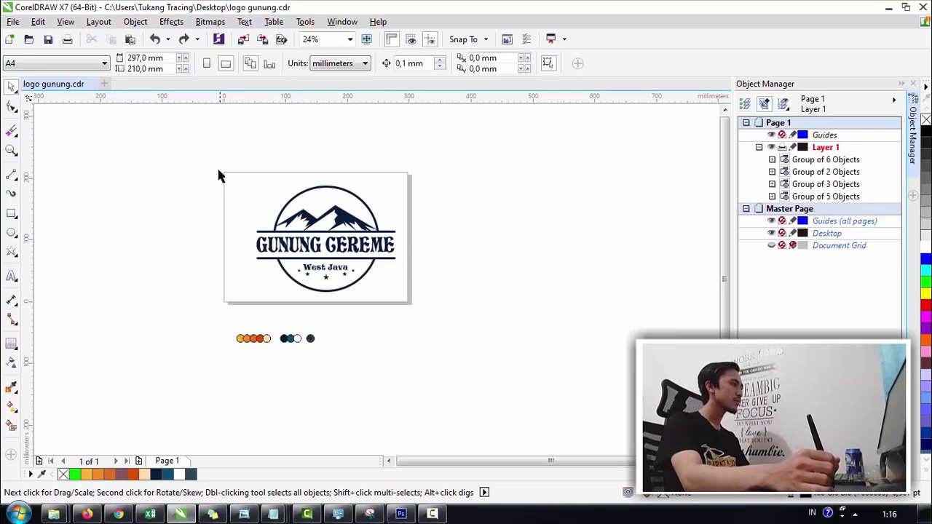
# Try moving the grouped badge lower on the page and undo each move
pyautogui.moveTo(217, 154); pyautogui.dragTo(405, 309)
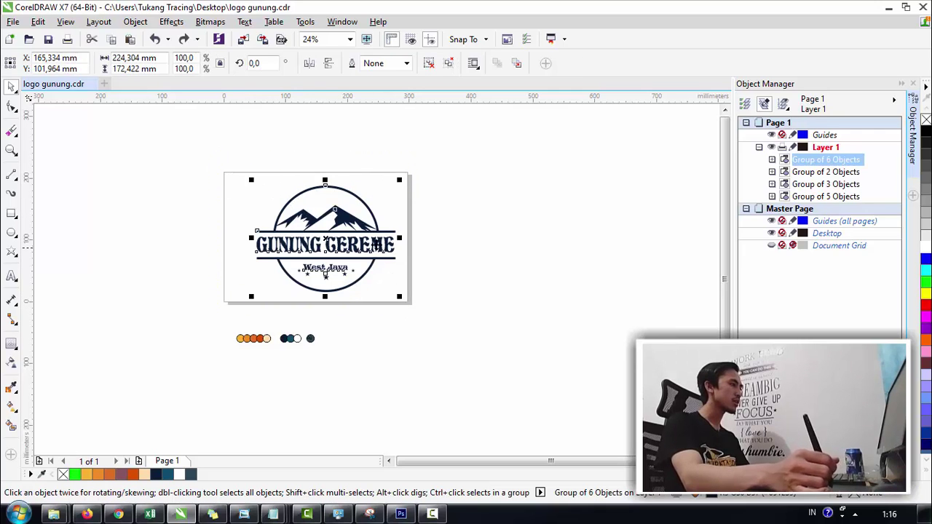
pyautogui.moveTo(372, 231); pyautogui.dragTo(349, 260)
pyautogui.hotkey('ctrl', 'z')
pyautogui.click(423, 236)
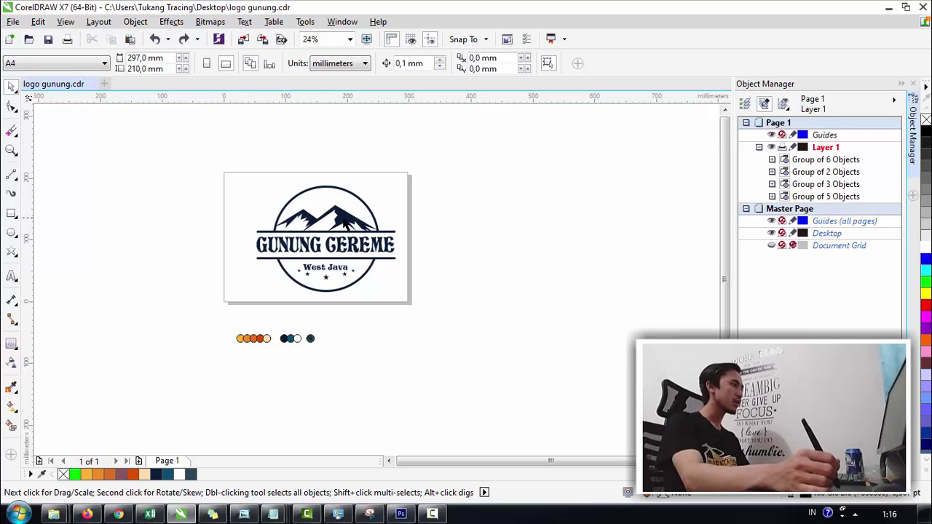
pyautogui.moveTo(343, 218); pyautogui.dragTo(344, 266)
pyautogui.hotkey('ctrl', 'z')
pyautogui.click(401, 187)
pyautogui.moveTo(234, 187); pyautogui.dragTo(428, 295)
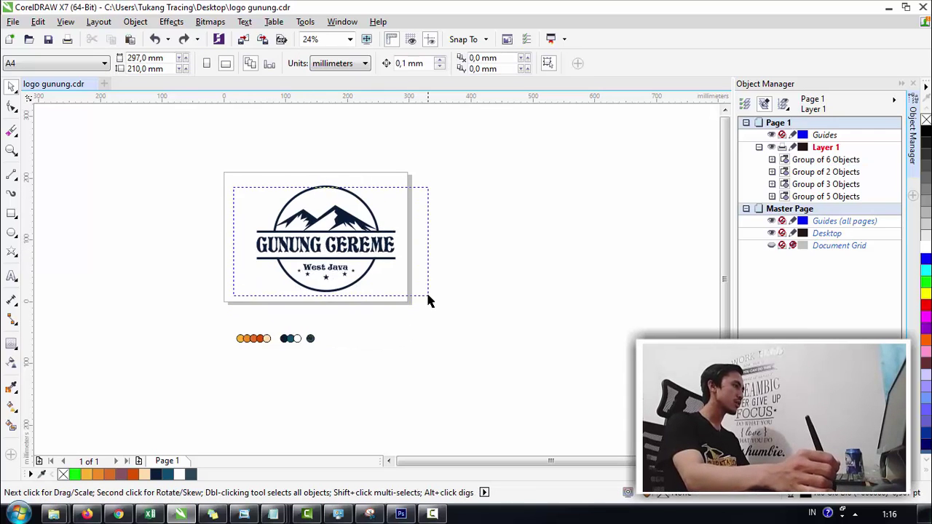
pyautogui.click(565, 172)
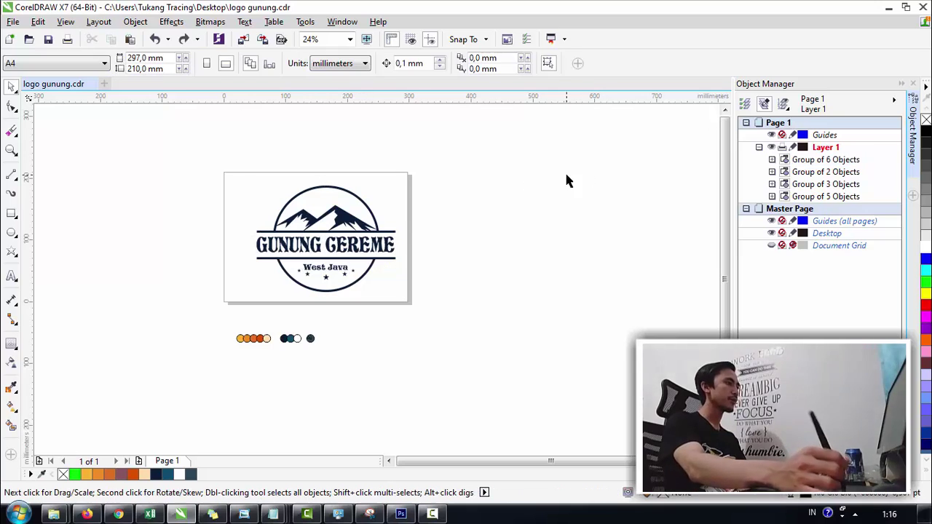
pyautogui.click(715, 461)
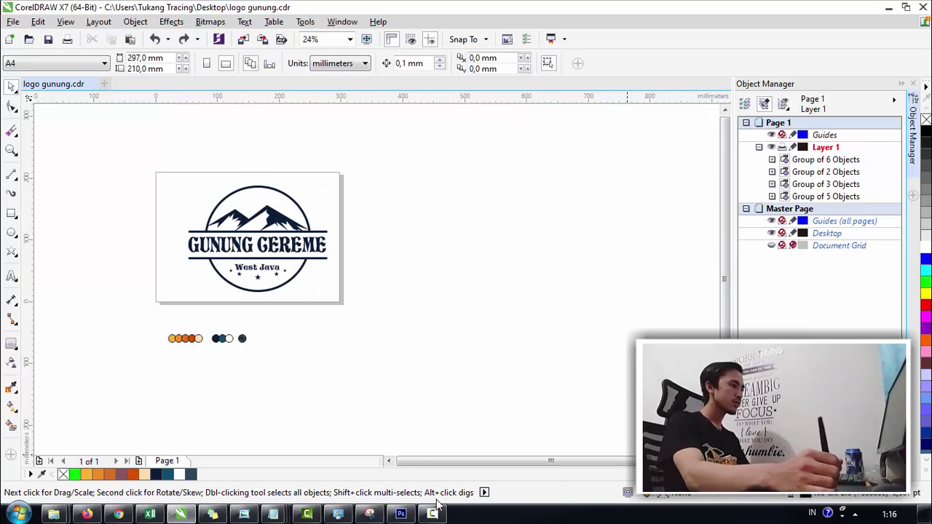
pyautogui.moveTo(435, 515)
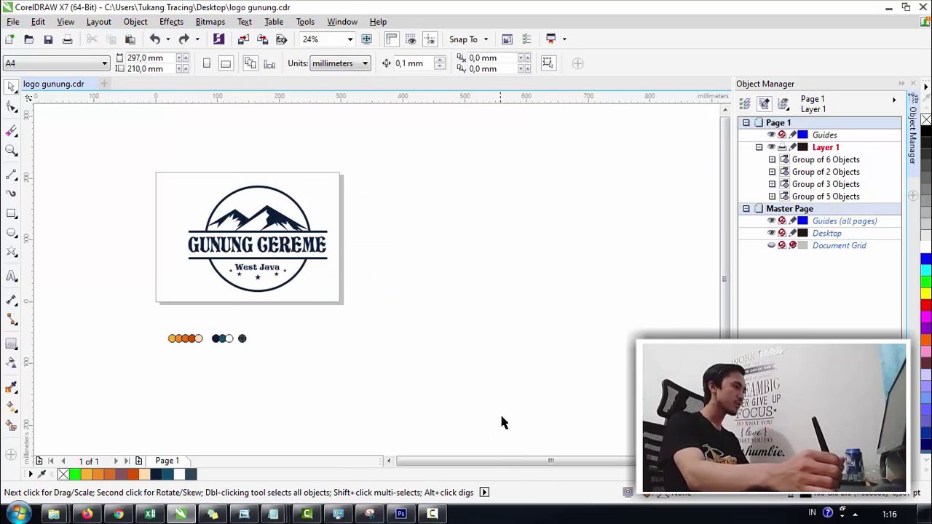
pyautogui.click(389, 461)
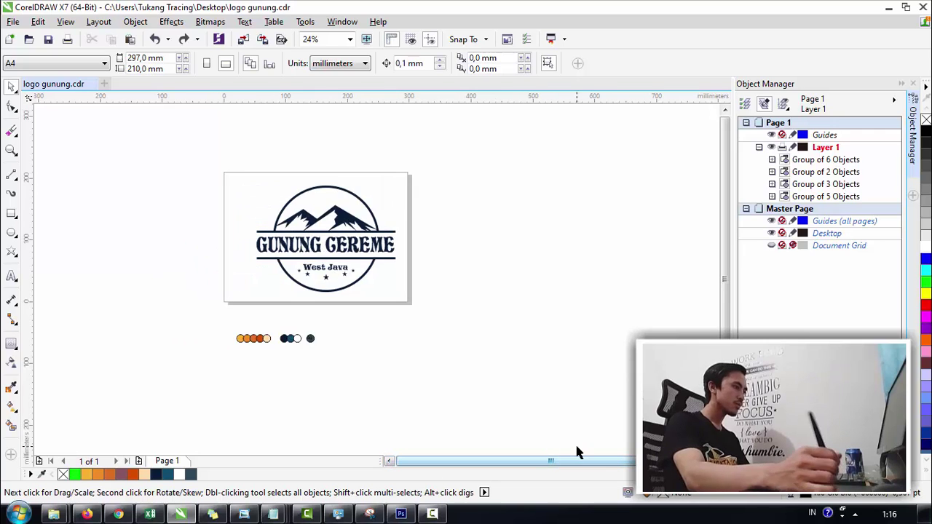
pyautogui.click(715, 461)
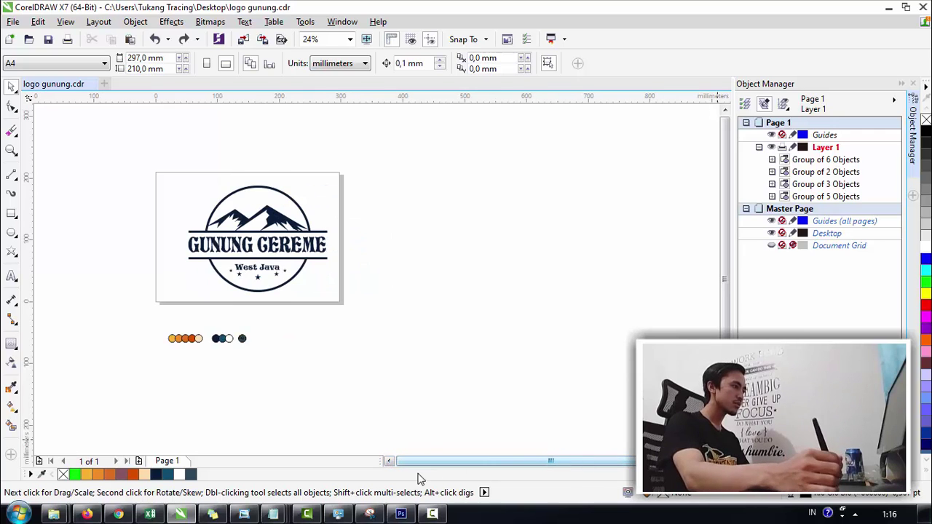
pyautogui.click(389, 461)
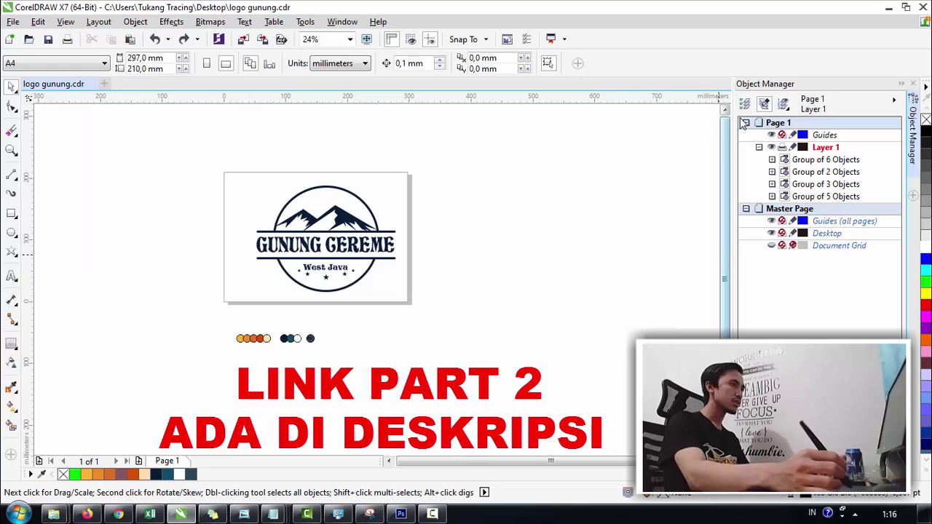